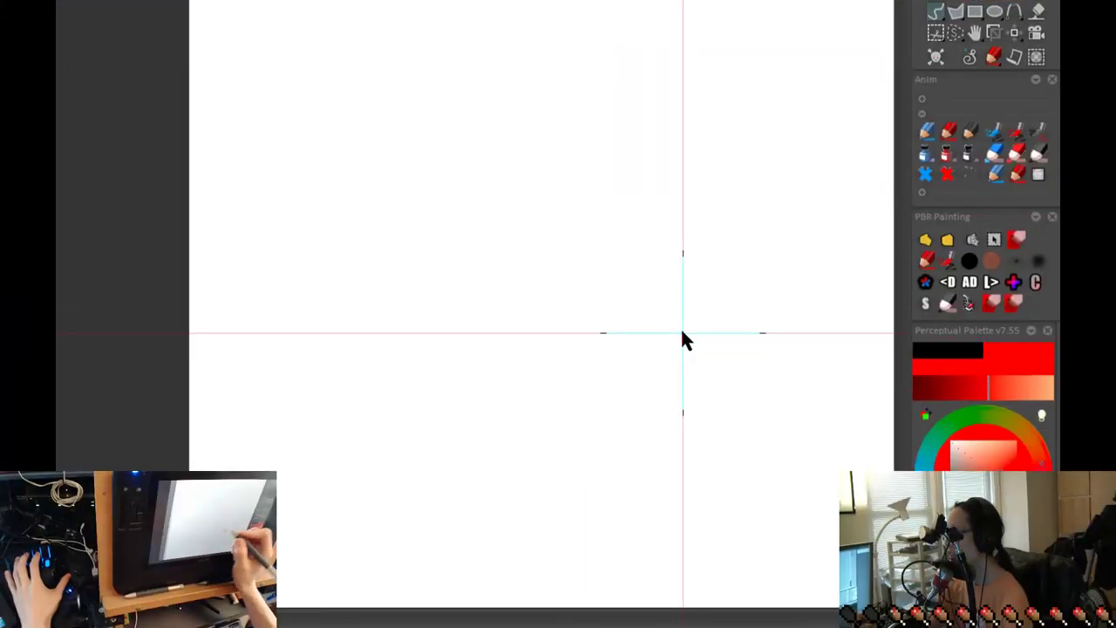
Draw a large red rectangular frame on the blank canvas.
{"action": "left_click_drag", "start_coordinate": [683, 333], "coordinate": [371, 299]}
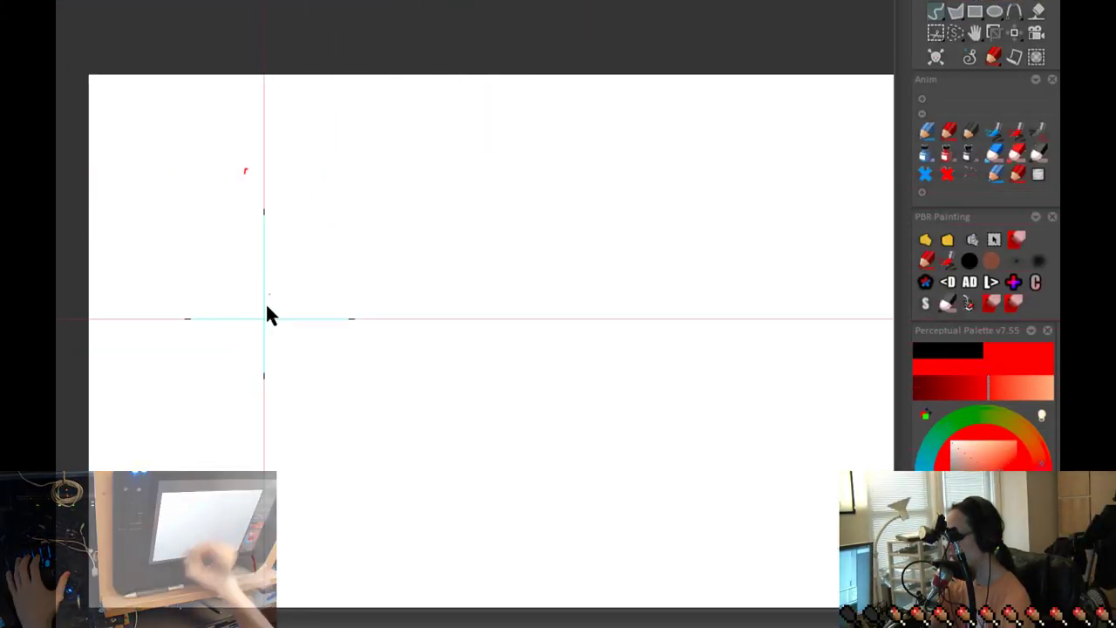
{"action": "left_click_drag", "start_coordinate": [245, 157], "coordinate": [252, 587]}
{"action": "left_click_drag", "start_coordinate": [266, 166], "coordinate": [812, 148]}
{"action": "left_click_drag", "start_coordinate": [837, 200], "coordinate": [711, 78]}
{"action": "left_click_drag", "start_coordinate": [703, 34], "coordinate": [681, 464]}
{"action": "mouse_move", "coordinate": [131, 491]}
{"action": "left_mouse_down"}
{"action": "mouse_move", "coordinate": [668, 498]}
{"action": "mouse_move", "coordinate": [760, 438]}
{"action": "mouse_move", "coordinate": [745, 480]}
{"action": "left_mouse_up"}
Place corner dots and connect them with red strokes into a slanted four-sided face inside the frame.
{"action": "scroll", "coordinate": [480, 360], "scroll_direction": "up", "scroll_amount": 1}
{"action": "left_click_drag", "start_coordinate": [562, 351], "coordinate": [608, 360]}
{"action": "left_click", "coordinate": [628, 227]}
{"action": "scroll", "coordinate": [619, 232], "scroll_direction": "up", "scroll_amount": 1}
{"action": "left_click", "coordinate": [660, 216]}
{"action": "left_click", "coordinate": [556, 239]}
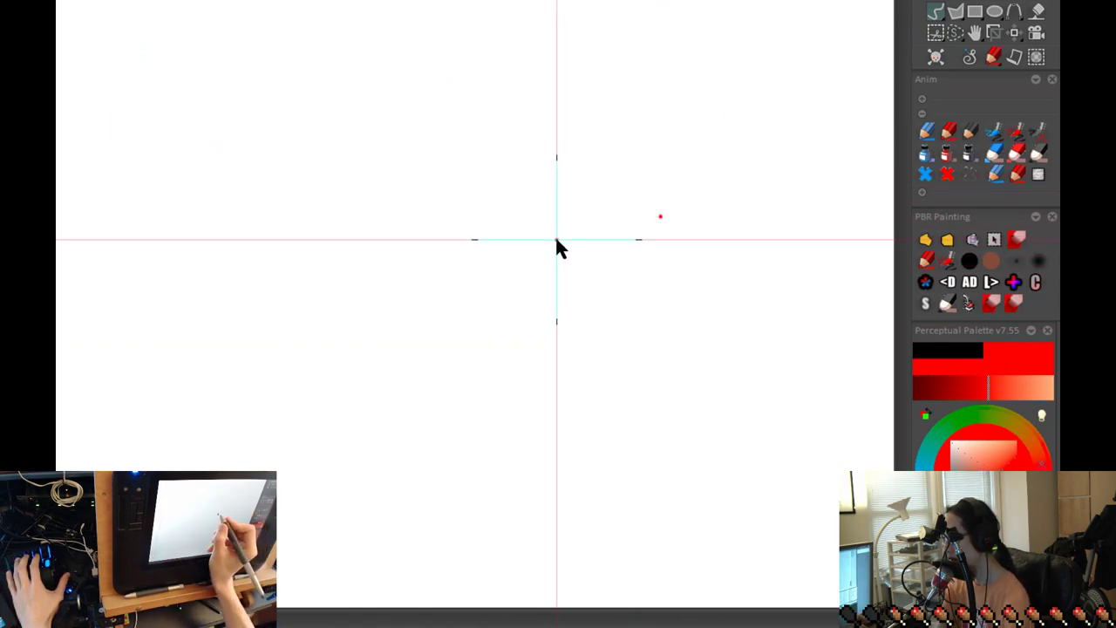
{"action": "left_click_drag", "start_coordinate": [656, 217], "coordinate": [548, 241]}
{"action": "left_click", "coordinate": [776, 266]}
{"action": "mouse_move", "coordinate": [674, 223]}
{"action": "left_mouse_down"}
{"action": "mouse_move", "coordinate": [775, 264]}
{"action": "mouse_move", "coordinate": [628, 334]}
{"action": "left_mouse_up"}
{"action": "left_click_drag", "start_coordinate": [538, 252], "coordinate": [630, 331]}
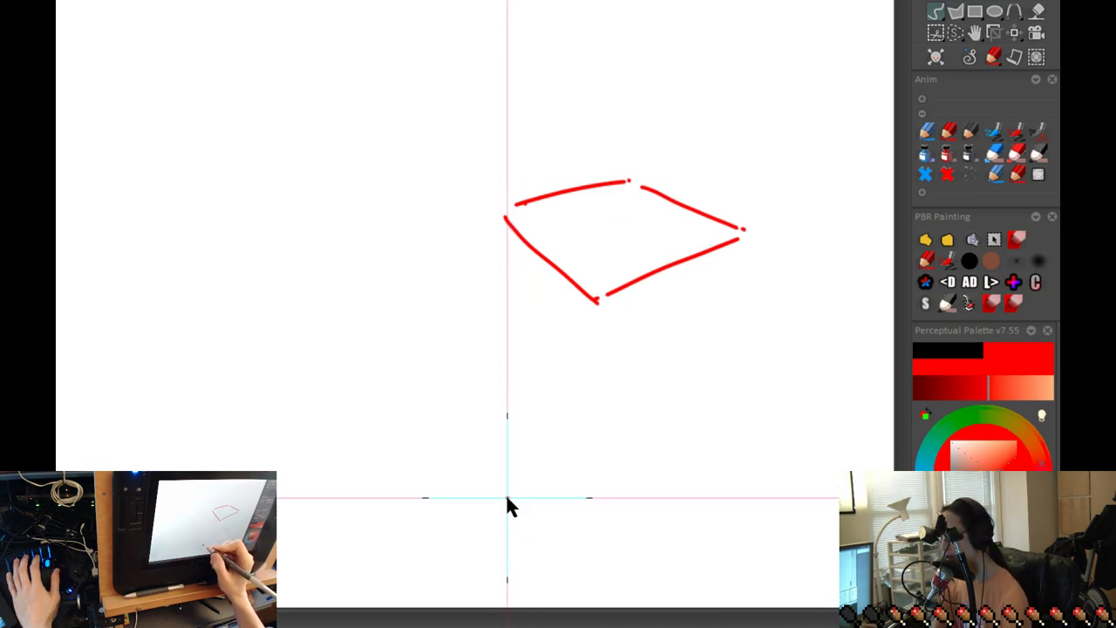
Draw a second four-sided face sharing the lower-left edge of the first one.
{"action": "left_click", "coordinate": [512, 486]}
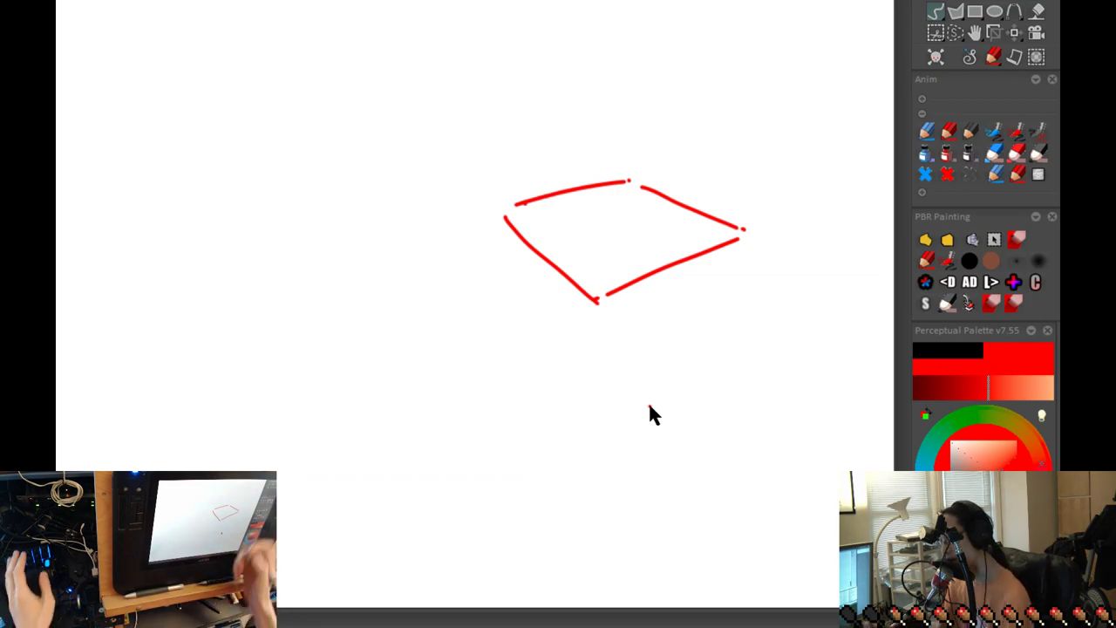
{"action": "left_click", "coordinate": [501, 423]}
{"action": "left_click_drag", "start_coordinate": [592, 312], "coordinate": [501, 423]}
{"action": "left_click", "coordinate": [444, 321]}
{"action": "mouse_move", "coordinate": [504, 218]}
{"action": "left_mouse_down"}
{"action": "mouse_move", "coordinate": [473, 267]}
{"action": "mouse_move", "coordinate": [488, 418]}
{"action": "left_mouse_up"}
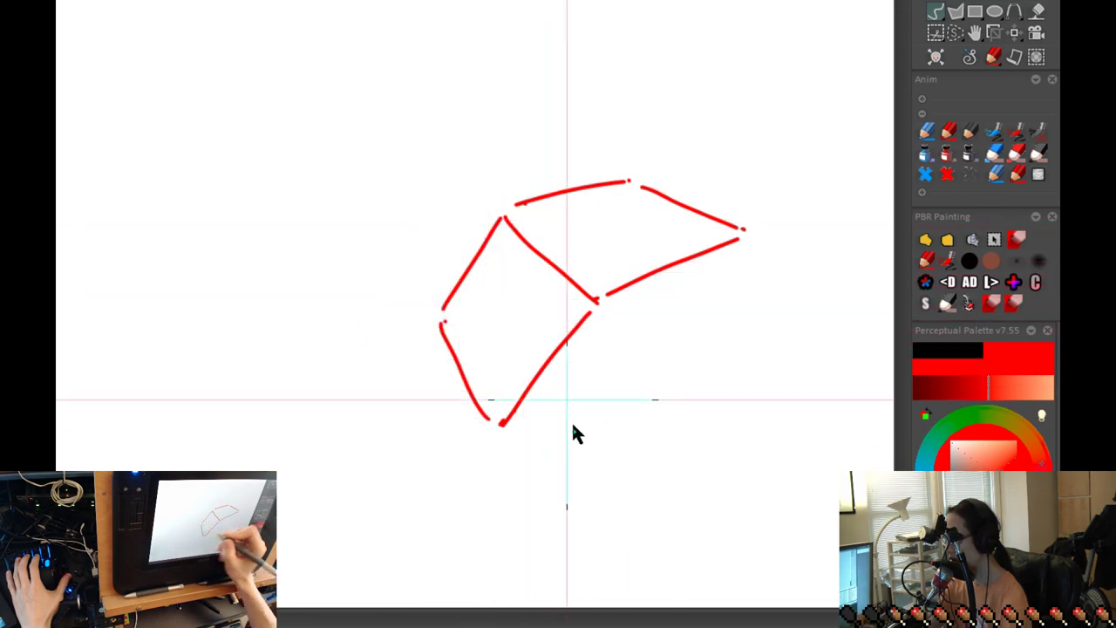
Mark both ends of the second face's lower-right edge with ticks and label that edge A.
{"action": "left_click_drag", "start_coordinate": [650, 521], "coordinate": [617, 449]}
{"action": "left_click", "coordinate": [594, 458]}
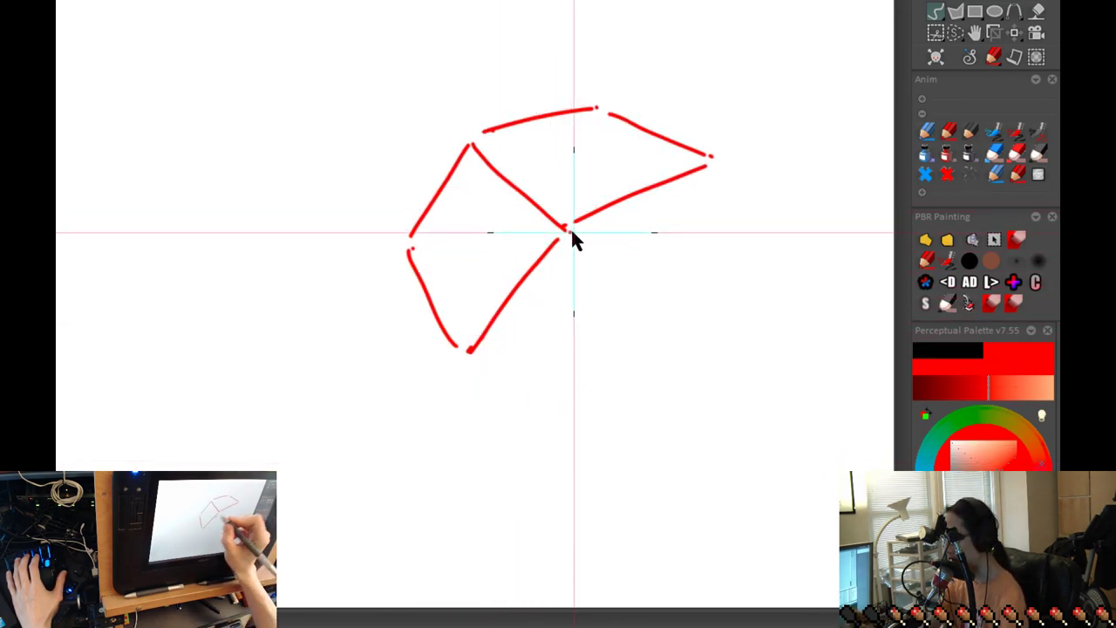
{"action": "left_click_drag", "start_coordinate": [515, 336], "coordinate": [539, 334]}
{"action": "left_click_drag", "start_coordinate": [543, 228], "coordinate": [584, 254]}
{"action": "left_click_drag", "start_coordinate": [460, 338], "coordinate": [502, 366]}
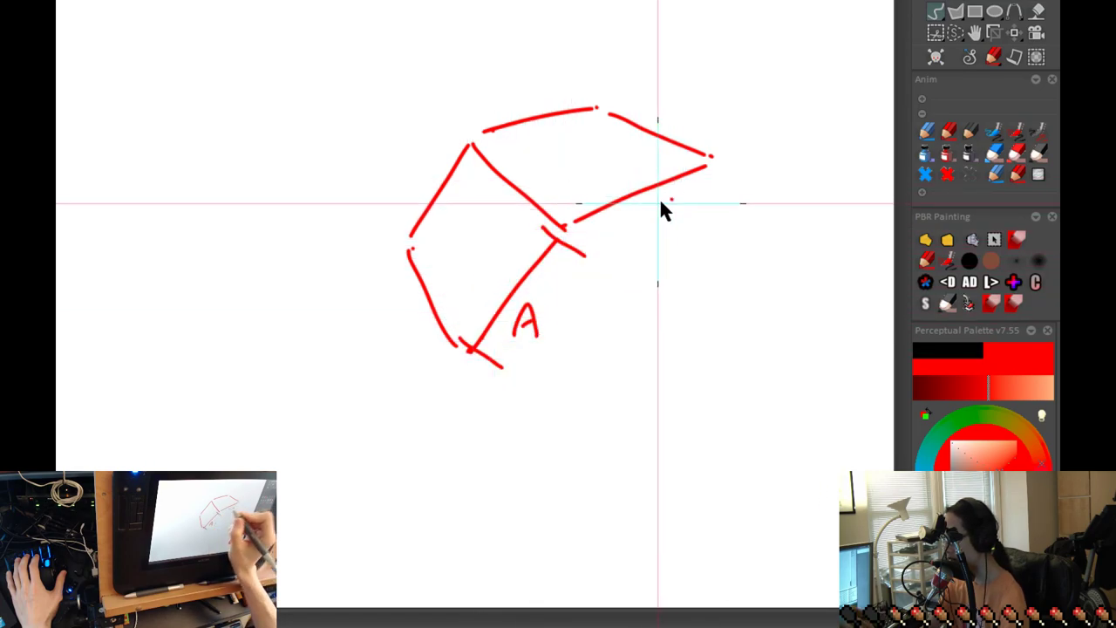
Mark the ends of the first face's two right-hand edges with ticks and label them B and C.
{"action": "mouse_move", "coordinate": [651, 211]}
{"action": "left_mouse_down"}
{"action": "mouse_move", "coordinate": [682, 201]}
{"action": "mouse_move", "coordinate": [656, 213]}
{"action": "left_mouse_up"}
{"action": "left_click_drag", "start_coordinate": [563, 223], "coordinate": [602, 241]}
{"action": "left_click_drag", "start_coordinate": [702, 154], "coordinate": [751, 182]}
{"action": "left_click_drag", "start_coordinate": [593, 112], "coordinate": [647, 87]}
{"action": "left_click_drag", "start_coordinate": [738, 144], "coordinate": [698, 163]}
{"action": "mouse_move", "coordinate": [690, 100]}
{"action": "left_mouse_down"}
{"action": "mouse_move", "coordinate": [668, 119]}
{"action": "mouse_move", "coordinate": [691, 119]}
{"action": "left_mouse_up"}
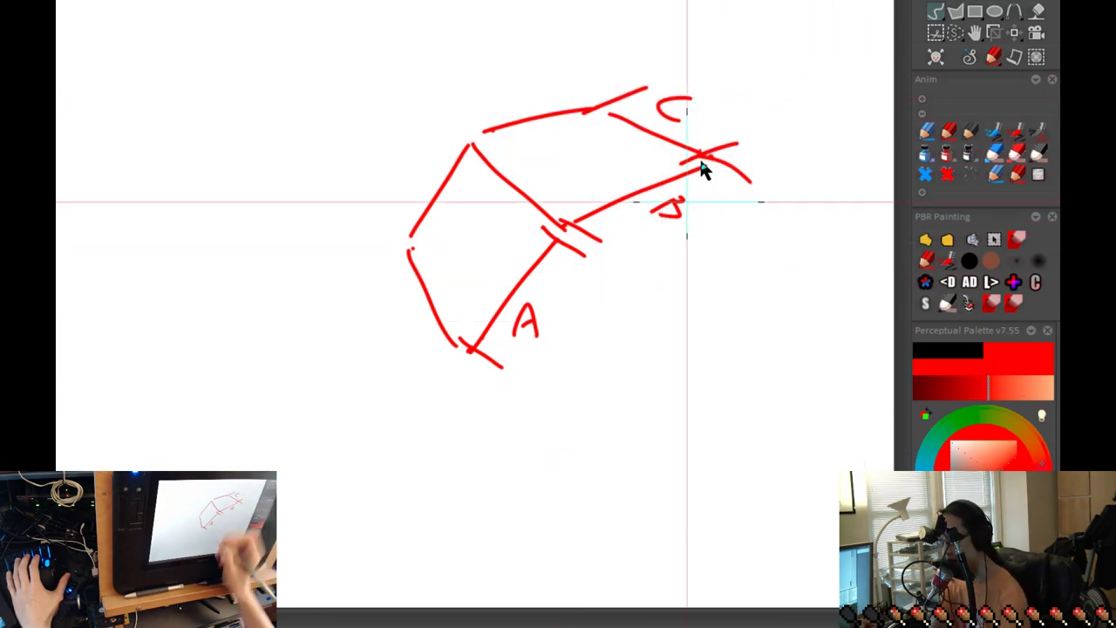
Undo the tick marks and the letters A, B and C on the two faces.
{"action": "key", "text": "ctrl+z"}
{"action": "key", "text": "ctrl+z"}
{"action": "key", "text": "ctrl+z"}
{"action": "key", "text": "ctrl+z"}
{"action": "key", "text": "ctrl+z"}
{"action": "key", "text": "ctrl+z"}
{"action": "key", "text": "ctrl+z"}
{"action": "key", "text": "ctrl+z"}
{"action": "key", "text": "ctrl+z"}
{"action": "key", "text": "ctrl+z"}
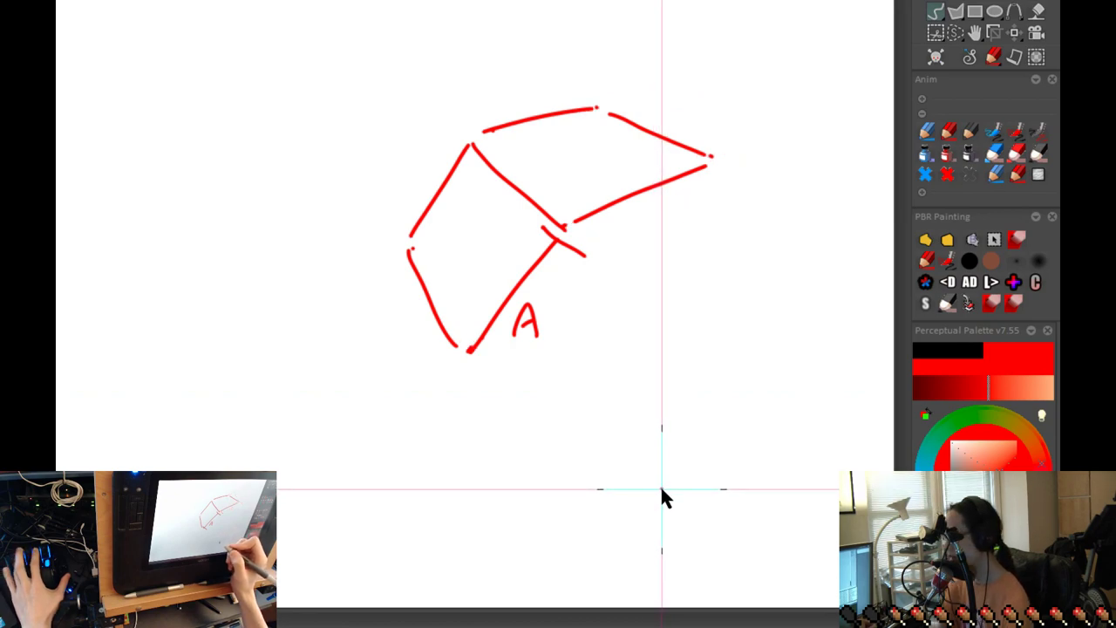
{"action": "key", "text": "ctrl+z"}
Draw a narrow face hanging below the lower-left edge of the second face.
{"action": "scroll", "coordinate": [663, 405], "scroll_direction": "down", "scroll_amount": 2}
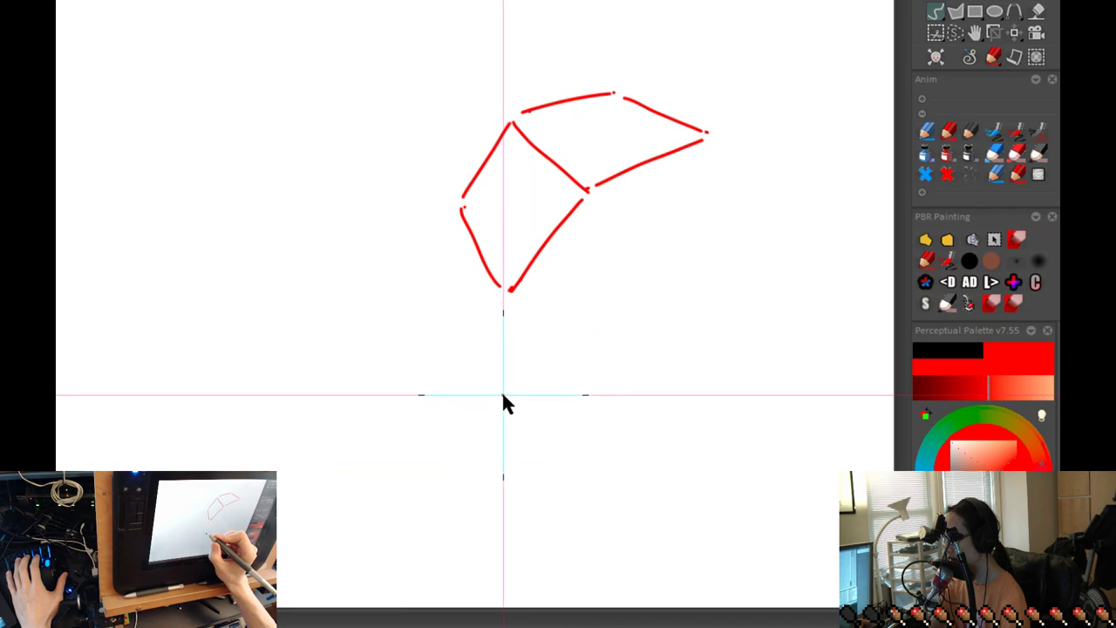
{"action": "left_click", "coordinate": [502, 397]}
{"action": "left_click_drag", "start_coordinate": [508, 299], "coordinate": [504, 398]}
{"action": "left_click", "coordinate": [472, 322]}
{"action": "mouse_move", "coordinate": [462, 210]}
{"action": "left_mouse_down"}
{"action": "mouse_move", "coordinate": [469, 315]}
{"action": "mouse_move", "coordinate": [502, 394]}
{"action": "left_mouse_up"}
Add a large four-sided face inside the bend of the first two faces and another off the first face's right corner.
{"action": "left_click", "coordinate": [598, 386]}
{"action": "left_click_drag", "start_coordinate": [516, 316], "coordinate": [613, 385]}
{"action": "mouse_move", "coordinate": [601, 208]}
{"action": "left_mouse_down"}
{"action": "mouse_move", "coordinate": [698, 256]}
{"action": "mouse_move", "coordinate": [619, 400]}
{"action": "left_mouse_up"}
{"action": "left_click", "coordinate": [807, 170]}
{"action": "left_click_drag", "start_coordinate": [800, 185], "coordinate": [709, 253]}
{"action": "left_click_drag", "start_coordinate": [718, 146], "coordinate": [805, 166]}
Extend the strip to the right with a wide face closed by a vertical edge.
{"action": "left_click_drag", "start_coordinate": [760, 293], "coordinate": [494, 287]}
{"action": "left_click", "coordinate": [652, 182]}
{"action": "left_click_drag", "start_coordinate": [550, 178], "coordinate": [649, 194]}
{"action": "left_click", "coordinate": [634, 301]}
{"action": "left_click_drag", "start_coordinate": [445, 274], "coordinate": [608, 308]}
{"action": "left_click_drag", "start_coordinate": [647, 203], "coordinate": [652, 306]}
Draw the next face on the right across the frame line, ending in a diagonal edge with its top edge trimmed to the corner.
{"action": "left_click", "coordinate": [668, 196]}
{"action": "left_click_drag", "start_coordinate": [848, 177], "coordinate": [766, 191]}
{"action": "left_click_drag", "start_coordinate": [589, 209], "coordinate": [730, 187]}
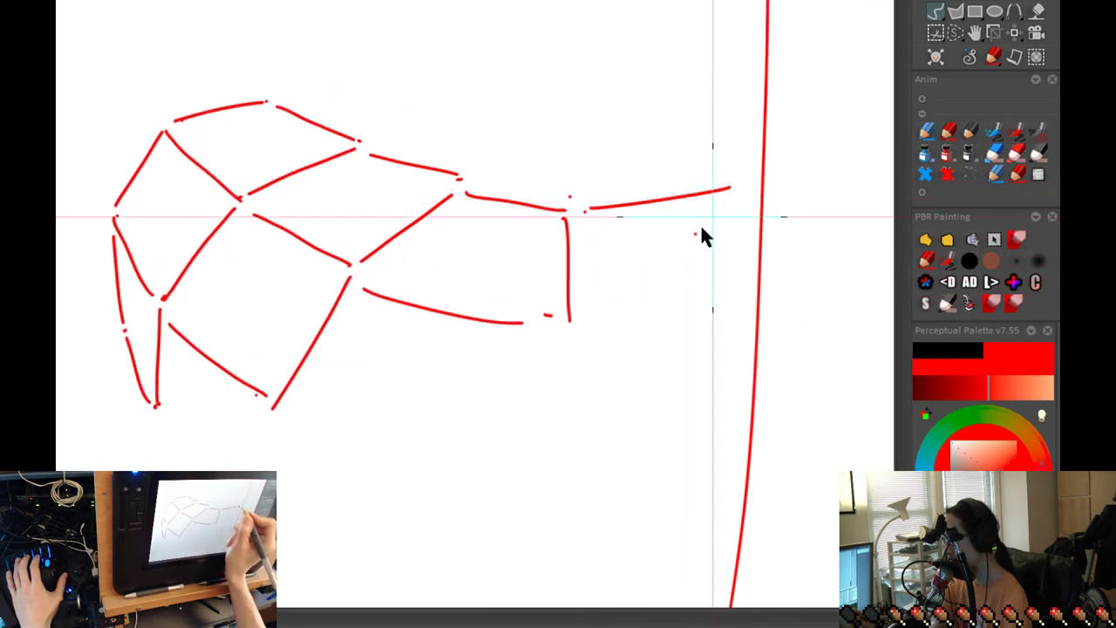
{"action": "left_click_drag", "start_coordinate": [574, 332], "coordinate": [816, 283]}
{"action": "left_click_drag", "start_coordinate": [718, 209], "coordinate": [843, 291]}
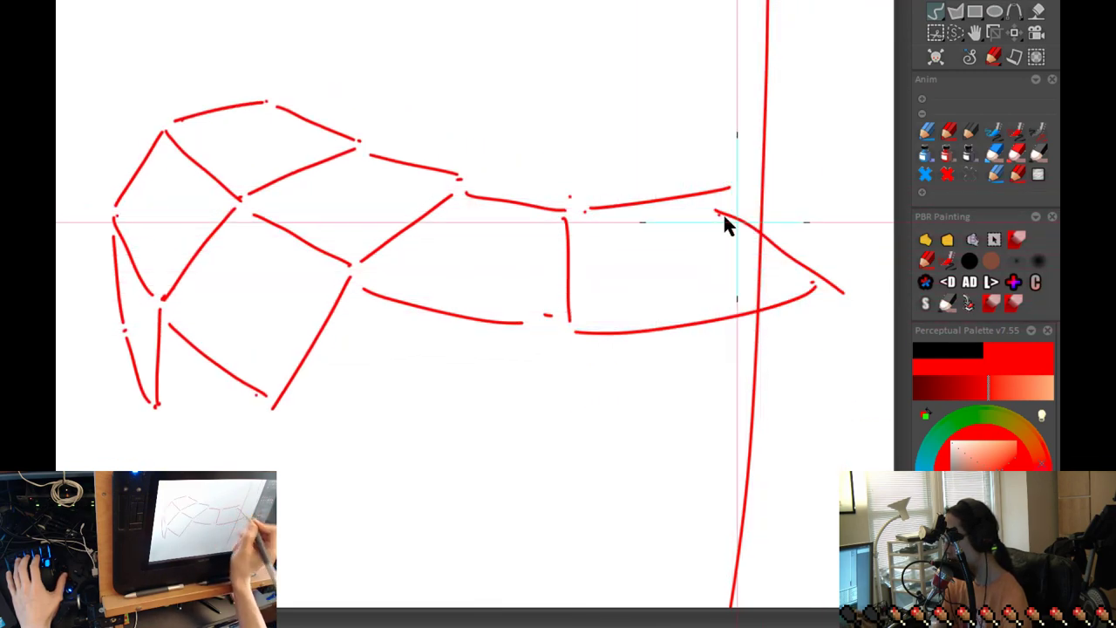
{"action": "key", "text": "ctrl+z"}
{"action": "left_click_drag", "start_coordinate": [683, 202], "coordinate": [813, 281]}
{"action": "left_click_drag", "start_coordinate": [730, 186], "coordinate": [708, 191]}
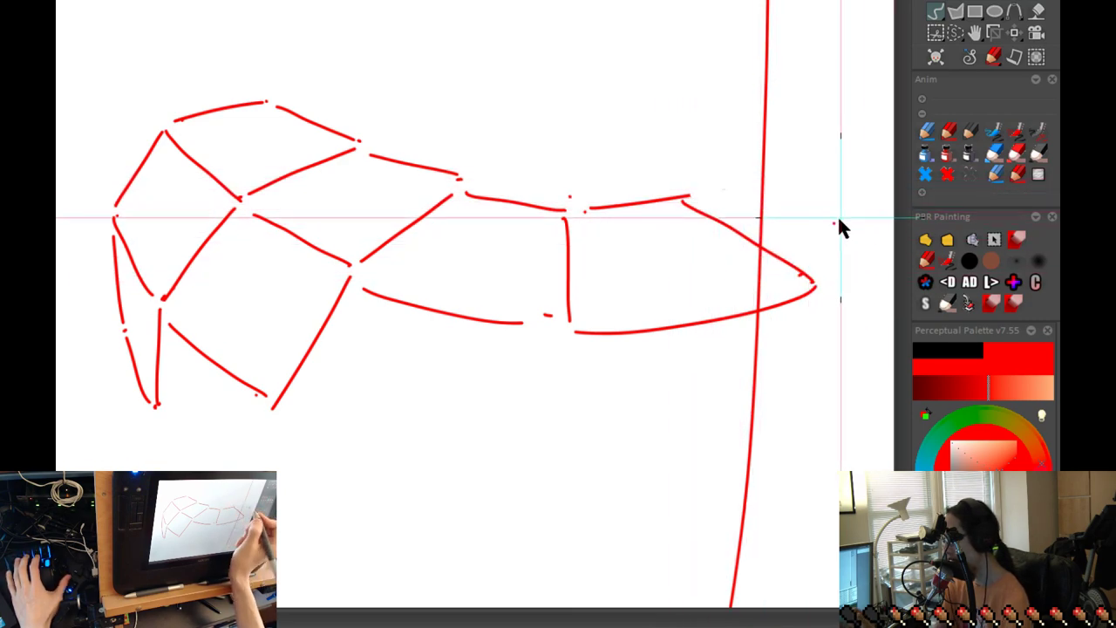
Draw a turned-back face beyond the diagonal edge at the right end of the strip.
{"action": "left_click_drag", "start_coordinate": [843, 212], "coordinate": [784, 214]}
{"action": "left_click", "coordinate": [649, 192]}
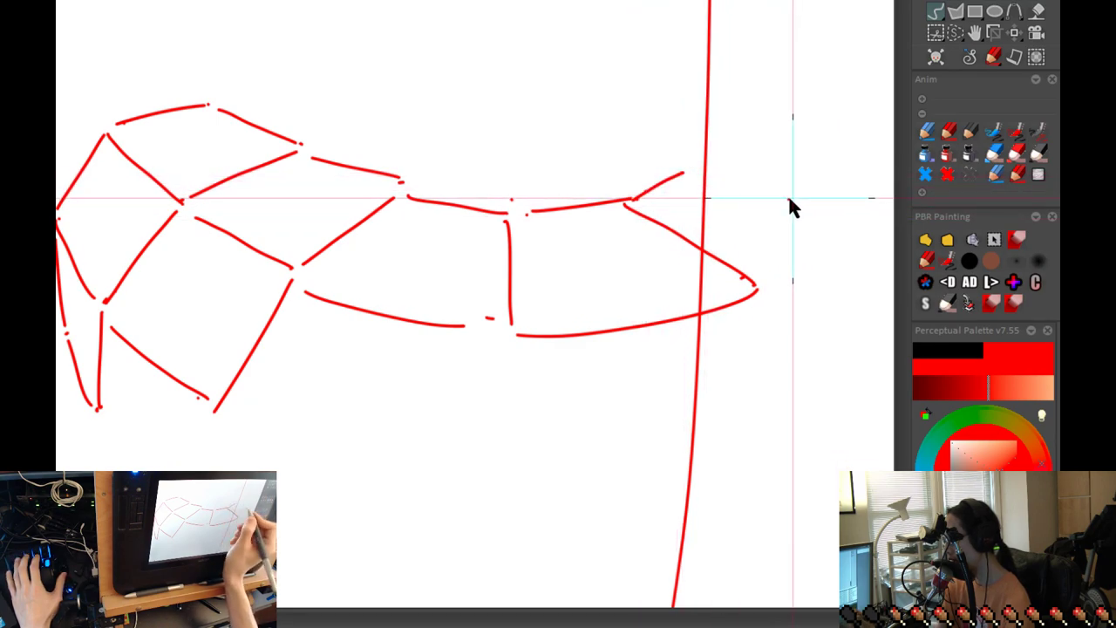
{"action": "left_click_drag", "start_coordinate": [777, 202], "coordinate": [781, 278]}
{"action": "left_click_drag", "start_coordinate": [689, 174], "coordinate": [779, 200]}
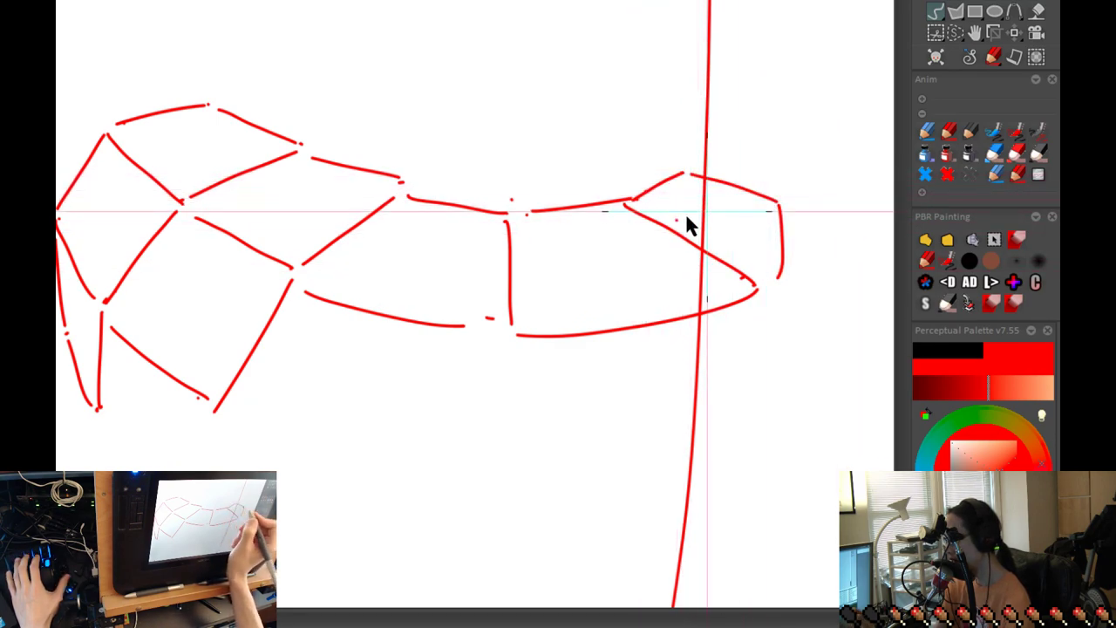
Draw a second row of large curved faces beneath the strip, including the narrow side face at the right end.
{"action": "left_click_drag", "start_coordinate": [563, 326], "coordinate": [693, 302]}
{"action": "left_click_drag", "start_coordinate": [591, 410], "coordinate": [573, 349]}
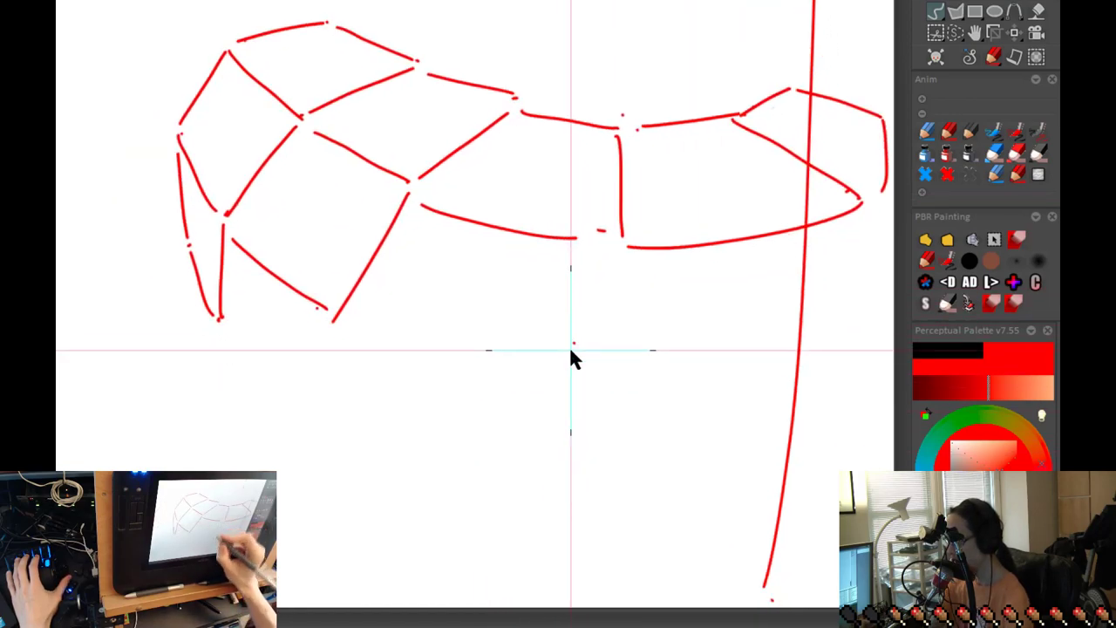
{"action": "left_click_drag", "start_coordinate": [623, 279], "coordinate": [575, 401]}
{"action": "left_click_drag", "start_coordinate": [352, 357], "coordinate": [578, 417]}
{"action": "left_click_drag", "start_coordinate": [445, 405], "coordinate": [371, 382]}
{"action": "mouse_move", "coordinate": [597, 408]}
{"action": "left_mouse_down"}
{"action": "mouse_move", "coordinate": [742, 357]}
{"action": "mouse_move", "coordinate": [787, 203]}
{"action": "left_mouse_up"}
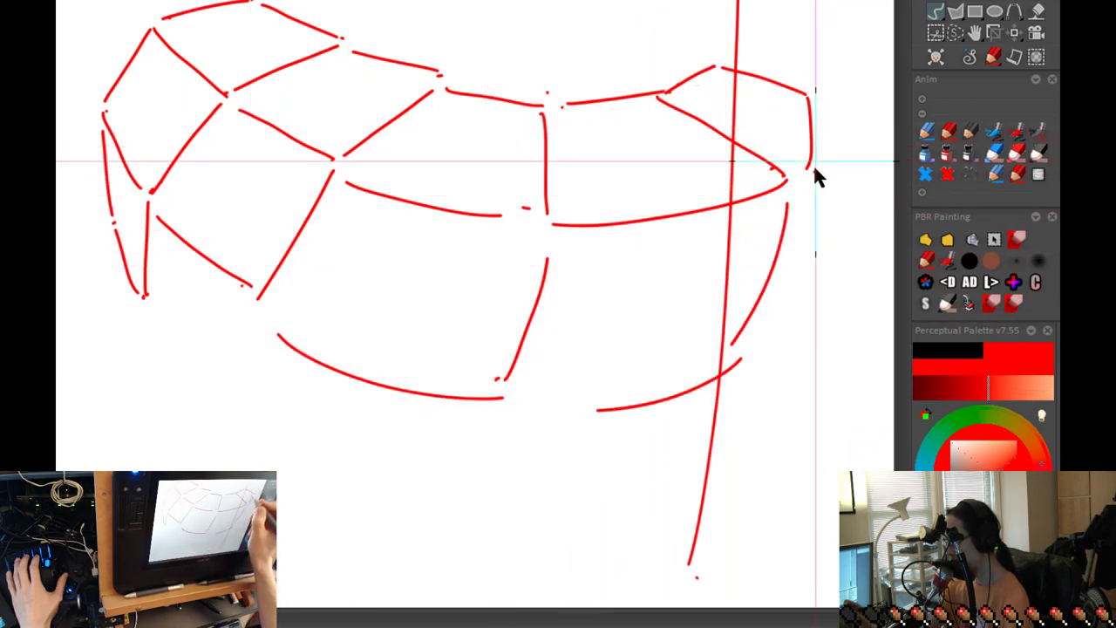
{"action": "left_click_drag", "start_coordinate": [785, 289], "coordinate": [737, 351]}
Draw a bottom row of faces curving around the lower edge from the left side to the right end.
{"action": "mouse_move", "coordinate": [698, 415]}
{"action": "left_mouse_down"}
{"action": "mouse_move", "coordinate": [616, 451]}
{"action": "mouse_move", "coordinate": [686, 382]}
{"action": "left_mouse_up"}
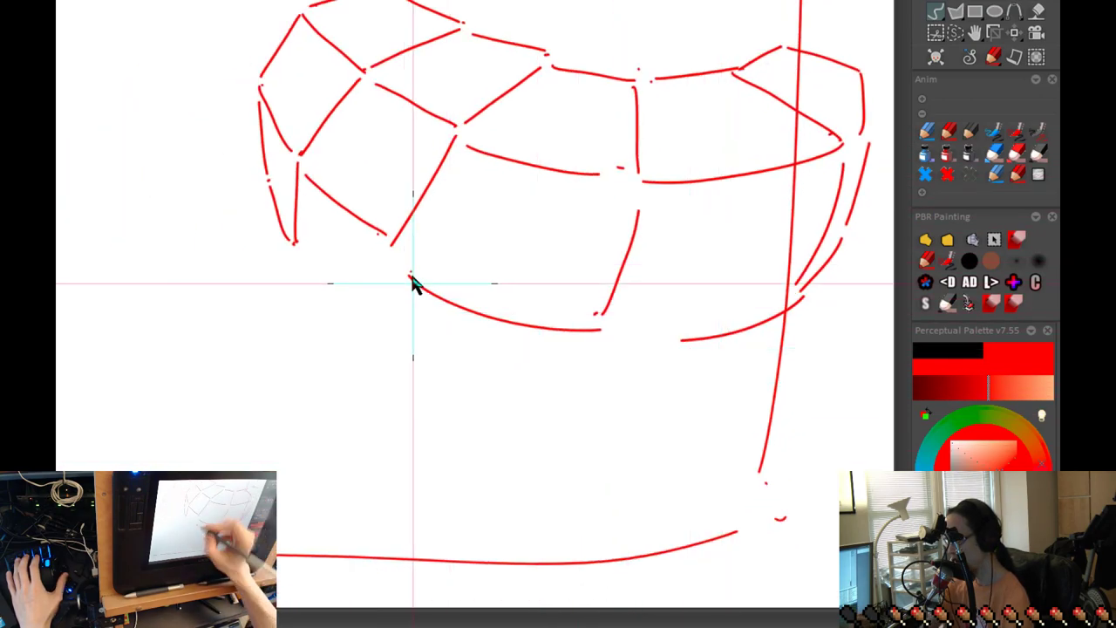
{"action": "left_click_drag", "start_coordinate": [384, 244], "coordinate": [406, 366]}
{"action": "mouse_move", "coordinate": [293, 249]}
{"action": "left_mouse_down"}
{"action": "mouse_move", "coordinate": [321, 293]}
{"action": "mouse_move", "coordinate": [549, 408]}
{"action": "left_mouse_up"}
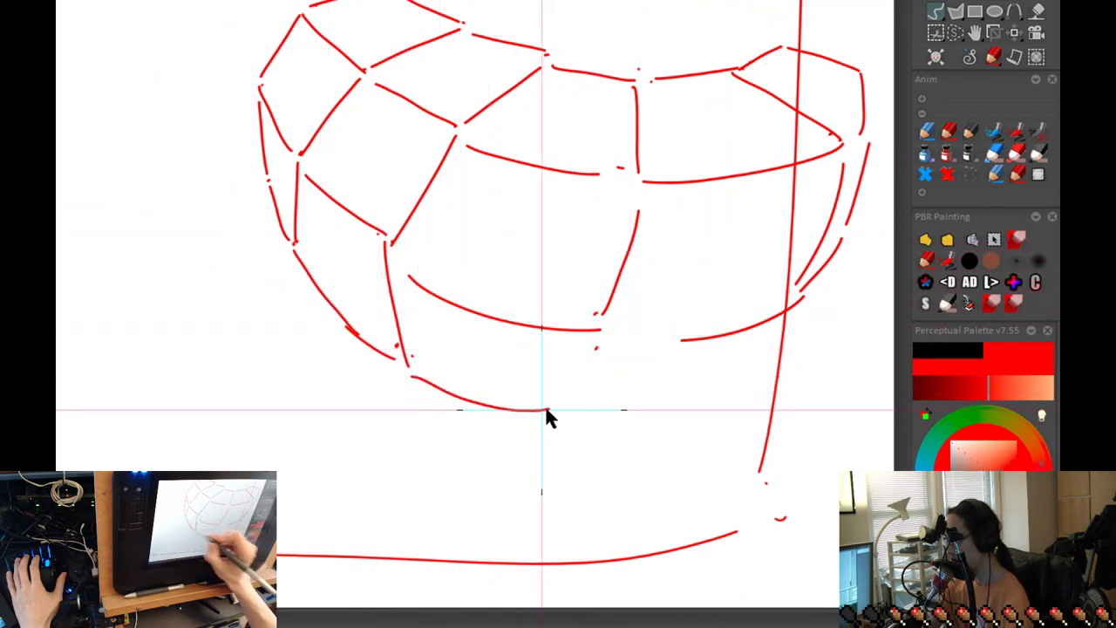
{"action": "left_click_drag", "start_coordinate": [595, 349], "coordinate": [562, 406]}
{"action": "mouse_move", "coordinate": [804, 312]}
{"action": "left_mouse_down"}
{"action": "mouse_move", "coordinate": [759, 357]}
{"action": "mouse_move", "coordinate": [691, 387]}
{"action": "mouse_move", "coordinate": [590, 408]}
{"action": "left_mouse_up"}
{"action": "left_click", "coordinate": [818, 307]}
{"action": "left_click_drag", "start_coordinate": [848, 255], "coordinate": [820, 312]}
Draw short edges outward from the two upper-left corners of the mesh.
{"action": "scroll", "coordinate": [733, 382], "scroll_direction": "down", "scroll_amount": 3}
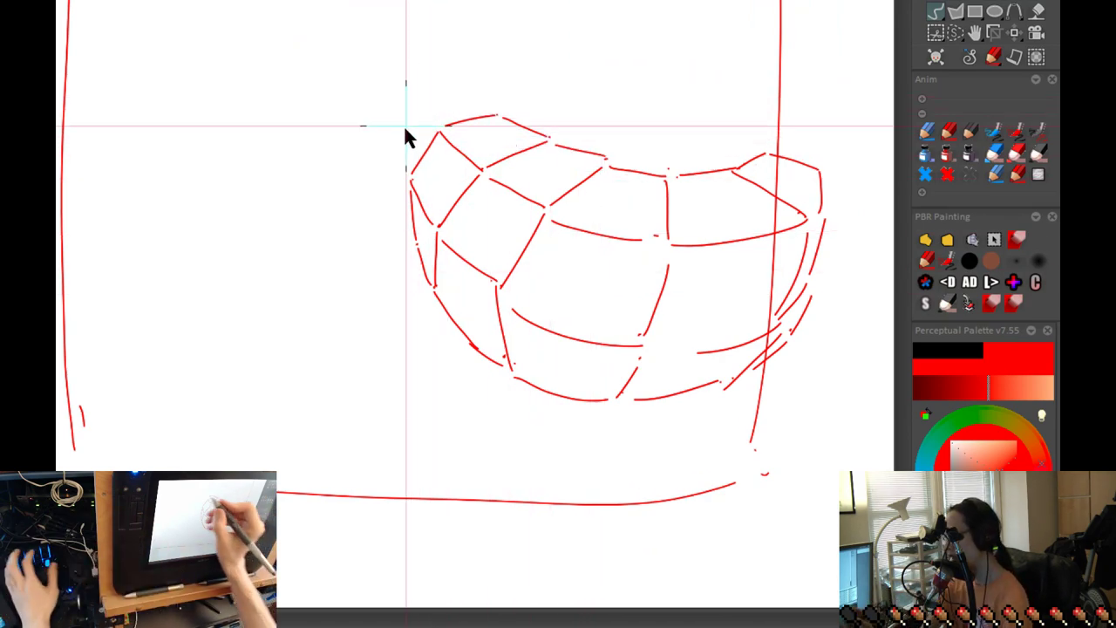
{"action": "scroll", "coordinate": [411, 122], "scroll_direction": "up", "scroll_amount": 3}
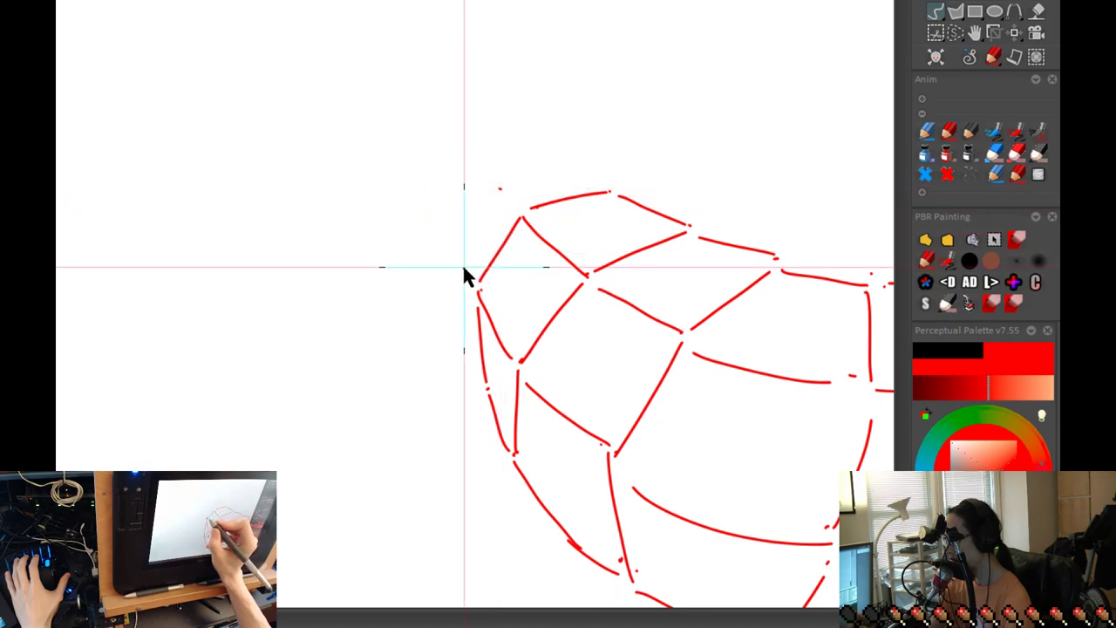
{"action": "left_click_drag", "start_coordinate": [466, 247], "coordinate": [478, 283]}
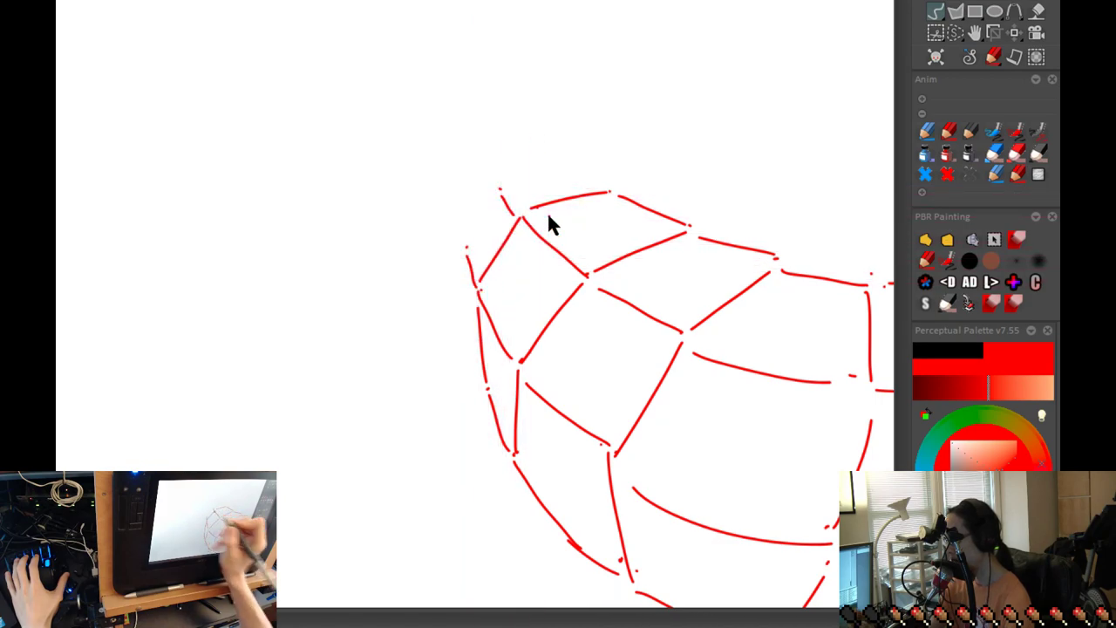
Try large curved strokes rising from the mesh's upper-left corner, one to the right and one to the left.
{"action": "left_click_drag", "start_coordinate": [528, 185], "coordinate": [749, 96]}
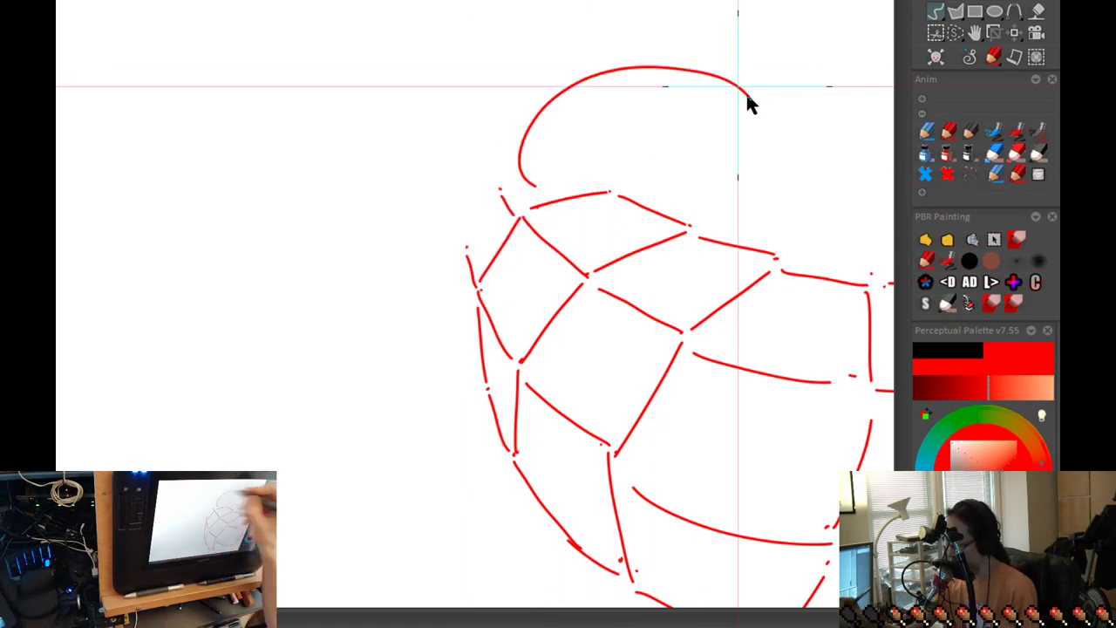
{"action": "key", "text": "ctrl+z"}
{"action": "left_click_drag", "start_coordinate": [528, 183], "coordinate": [212, 331]}
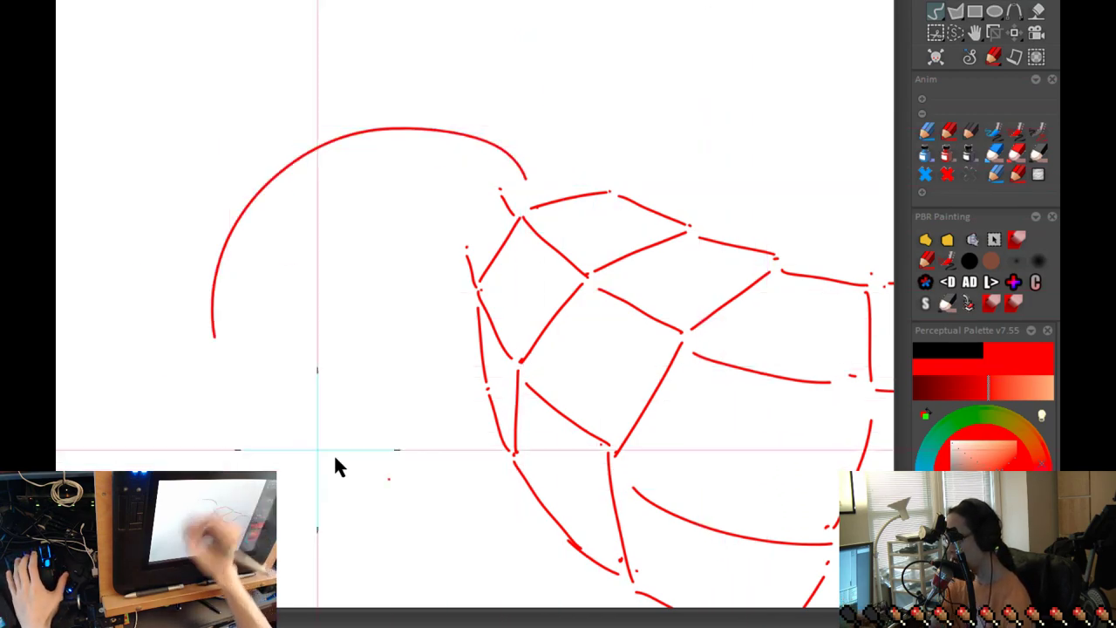
{"action": "key", "text": "ctrl+z"}
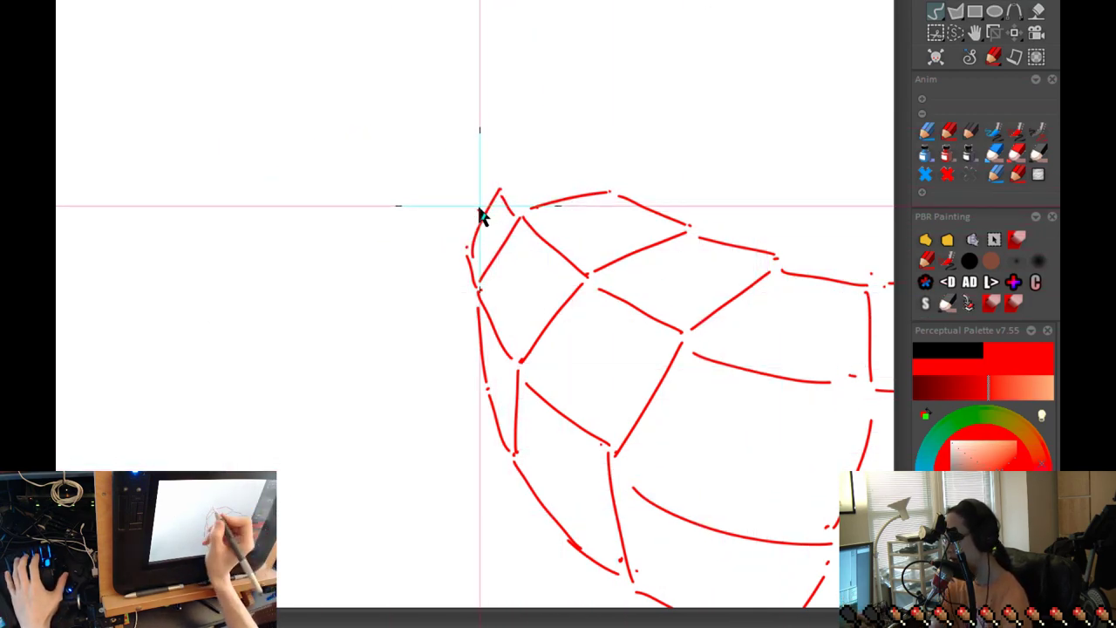
Close the small upper-left face and continue the mesh leftward with a short strip of four-sided faces.
{"action": "mouse_move", "coordinate": [494, 199]}
{"action": "left_mouse_down"}
{"action": "mouse_move", "coordinate": [462, 255]}
{"action": "mouse_move", "coordinate": [411, 236]}
{"action": "mouse_move", "coordinate": [436, 173]}
{"action": "mouse_move", "coordinate": [411, 230]}
{"action": "left_mouse_up"}
{"action": "left_click", "coordinate": [615, 333]}
{"action": "key", "text": "ctrl+z"}
{"action": "left_click", "coordinate": [466, 327]}
{"action": "mouse_move", "coordinate": [468, 320]}
{"action": "left_mouse_down"}
{"action": "mouse_move", "coordinate": [465, 266]}
{"action": "mouse_move", "coordinate": [473, 343]}
{"action": "left_mouse_up"}
{"action": "left_click_drag", "start_coordinate": [416, 304], "coordinate": [455, 314]}
{"action": "left_click_drag", "start_coordinate": [406, 244], "coordinate": [411, 303]}
{"action": "mouse_move", "coordinate": [393, 233]}
{"action": "left_mouse_down"}
{"action": "mouse_move", "coordinate": [312, 255]}
{"action": "mouse_move", "coordinate": [326, 332]}
{"action": "left_mouse_up"}
{"action": "left_click_drag", "start_coordinate": [375, 382], "coordinate": [482, 336]}
Draw a narrow face hanging down from the left end of the new strip.
{"action": "left_click_drag", "start_coordinate": [420, 318], "coordinate": [417, 327]}
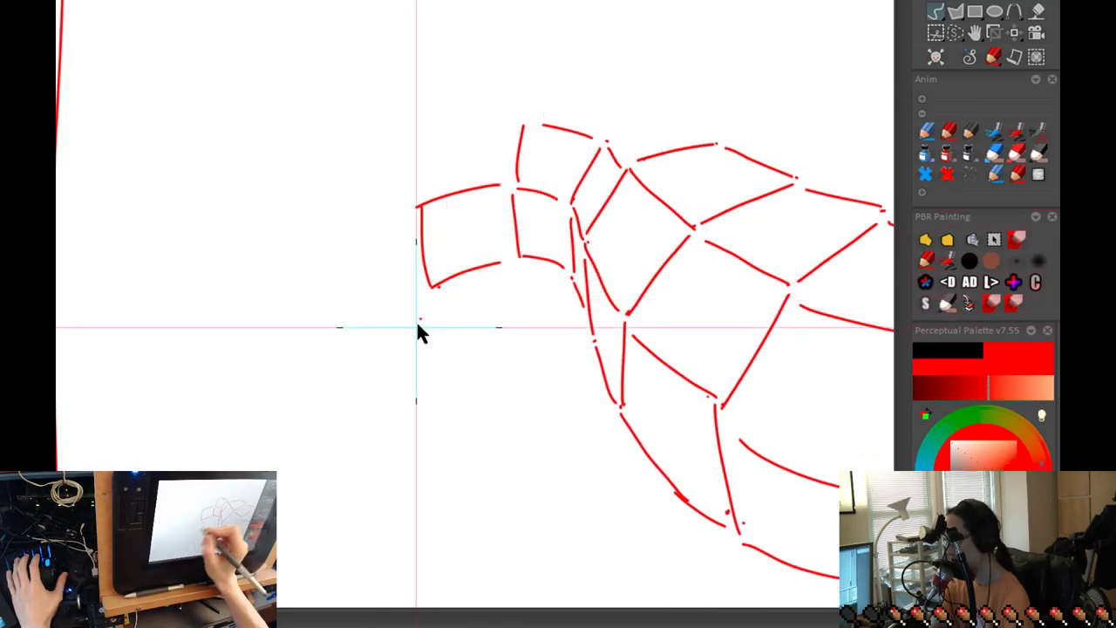
{"action": "left_click_drag", "start_coordinate": [419, 379], "coordinate": [429, 305]}
{"action": "left_click", "coordinate": [398, 260]}
{"action": "mouse_move", "coordinate": [418, 217]}
{"action": "left_mouse_down"}
{"action": "mouse_move", "coordinate": [398, 257]}
{"action": "mouse_move", "coordinate": [416, 378]}
{"action": "mouse_move", "coordinate": [480, 440]}
{"action": "mouse_move", "coordinate": [576, 435]}
{"action": "left_mouse_up"}
{"action": "left_click", "coordinate": [491, 447]}
Draw a four-sided face above the strip's left end and an edge slanting outward from its lower-left corner.
{"action": "left_click", "coordinate": [462, 190]}
{"action": "left_click_drag", "start_coordinate": [511, 215], "coordinate": [452, 186]}
{"action": "mouse_move", "coordinate": [582, 149]}
{"action": "left_mouse_down"}
{"action": "mouse_move", "coordinate": [491, 166]}
{"action": "mouse_move", "coordinate": [590, 206]}
{"action": "left_mouse_up"}
{"action": "left_click", "coordinate": [503, 170]}
{"action": "left_click_drag", "start_coordinate": [490, 178], "coordinate": [506, 210]}
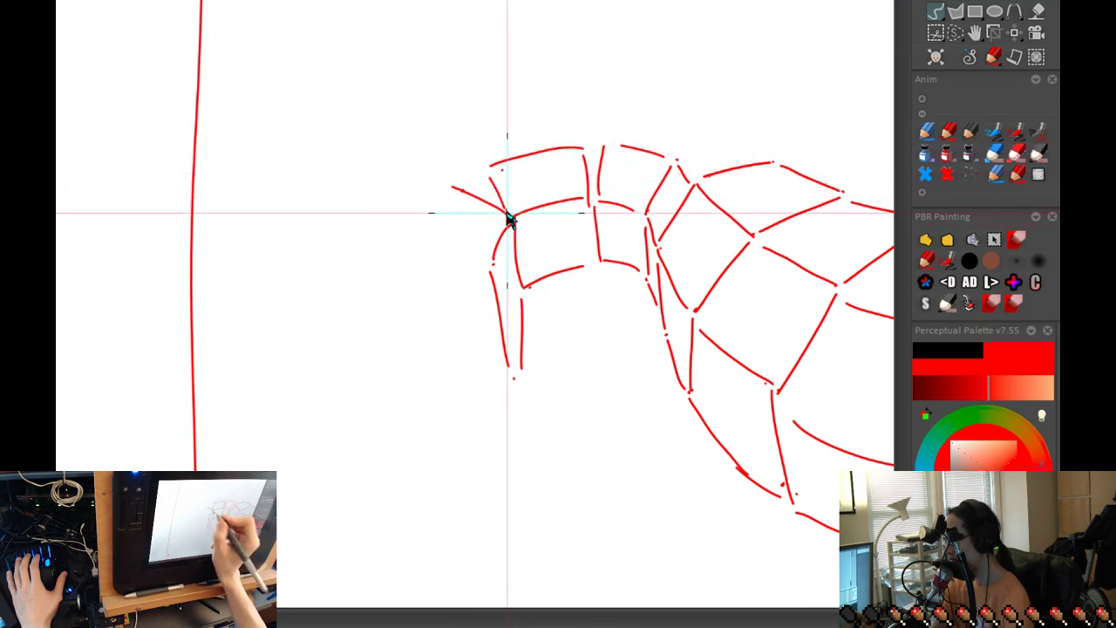
Draw a fan-shaped face on the left of the strip and an edge running below it.
{"action": "left_click_drag", "start_coordinate": [496, 426], "coordinate": [519, 417]}
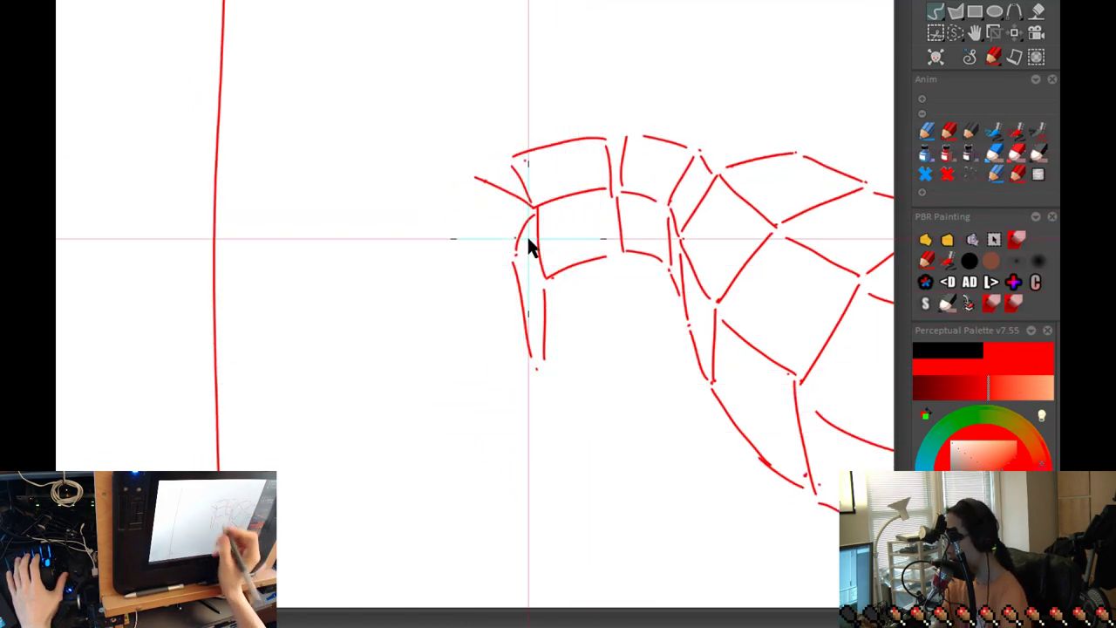
{"action": "left_click_drag", "start_coordinate": [515, 257], "coordinate": [434, 242]}
{"action": "left_click_drag", "start_coordinate": [456, 181], "coordinate": [410, 238]}
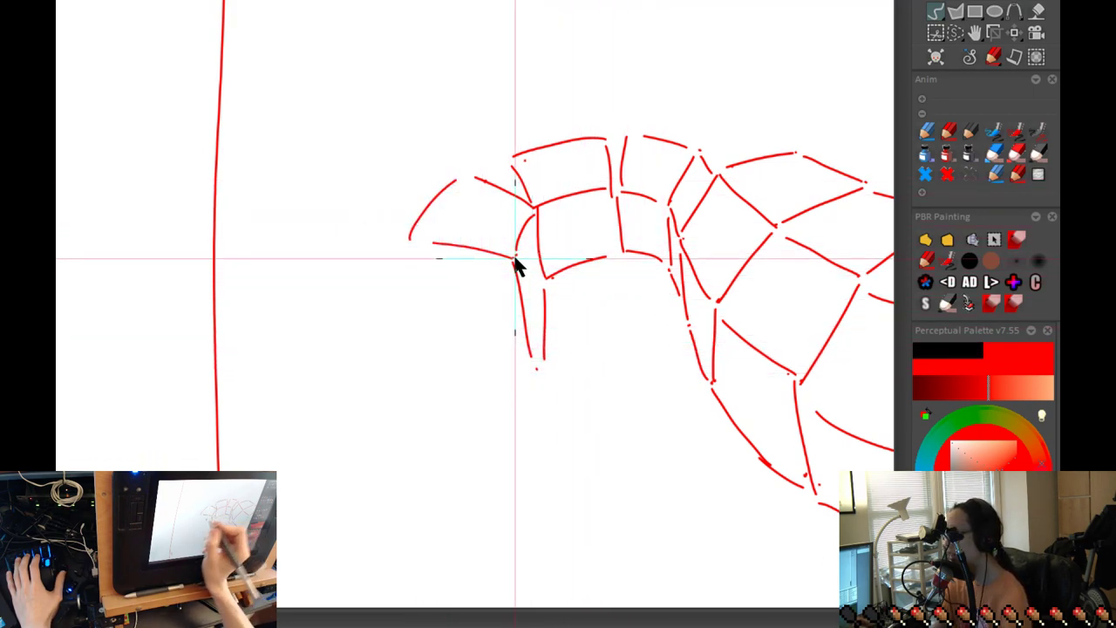
{"action": "left_click_drag", "start_coordinate": [496, 267], "coordinate": [395, 286]}
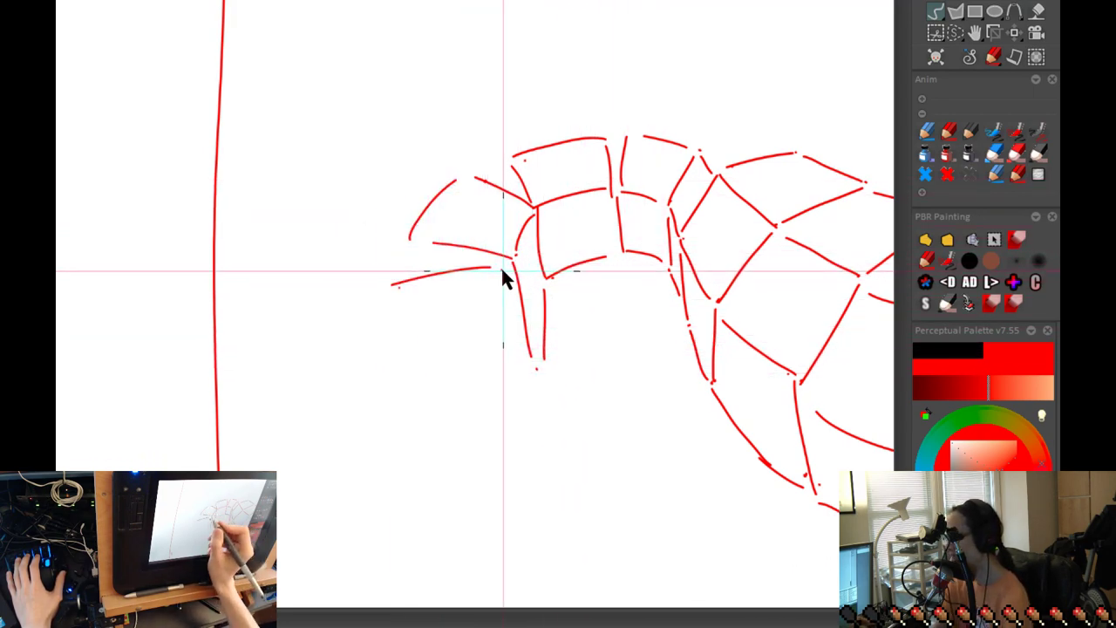
Outline a larger face beneath the fan-shaped one with crossing inner edges and a curved left edge.
{"action": "left_click_drag", "start_coordinate": [503, 273], "coordinate": [590, 342]}
{"action": "key", "text": "ctrl+z"}
{"action": "mouse_move", "coordinate": [499, 273]}
{"action": "left_mouse_down"}
{"action": "mouse_move", "coordinate": [590, 331]}
{"action": "mouse_move", "coordinate": [437, 417]}
{"action": "left_mouse_up"}
{"action": "left_click_drag", "start_coordinate": [381, 329], "coordinate": [412, 437]}
Draw a large face below it, spanning from the left side to the existing right-hand mesh.
{"action": "scroll", "coordinate": [602, 428], "scroll_direction": "down", "scroll_amount": 1}
{"action": "scroll", "coordinate": [600, 425], "scroll_direction": "down", "scroll_amount": 3}
{"action": "left_click_drag", "start_coordinate": [602, 425], "coordinate": [593, 325]}
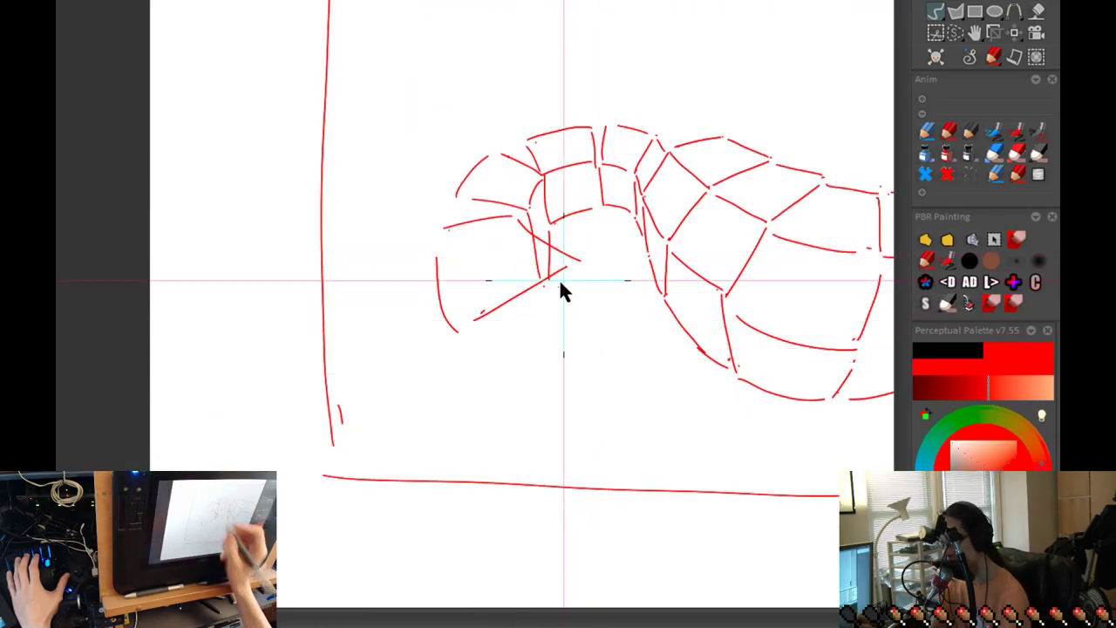
{"action": "left_click_drag", "start_coordinate": [584, 272], "coordinate": [478, 342]}
{"action": "left_click_drag", "start_coordinate": [535, 403], "coordinate": [617, 426]}
{"action": "mouse_move", "coordinate": [681, 312]}
{"action": "left_mouse_down"}
{"action": "mouse_move", "coordinate": [675, 262]}
{"action": "mouse_move", "coordinate": [655, 278]}
{"action": "mouse_move", "coordinate": [632, 359]}
{"action": "left_mouse_up"}
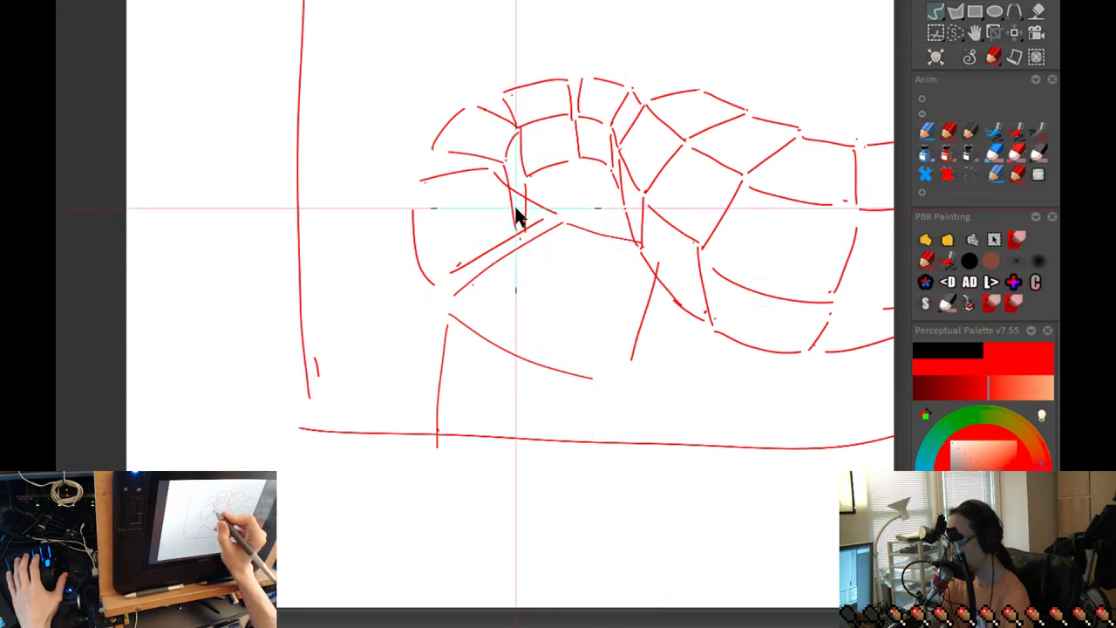
Draw the narrow curved faces along the outer left side and join them to the fan-shaped face.
{"action": "left_click_drag", "start_coordinate": [436, 295], "coordinate": [401, 399]}
{"action": "mouse_move", "coordinate": [410, 194]}
{"action": "left_mouse_down"}
{"action": "mouse_move", "coordinate": [394, 325]}
{"action": "mouse_move", "coordinate": [389, 296]}
{"action": "mouse_move", "coordinate": [402, 381]}
{"action": "left_mouse_up"}
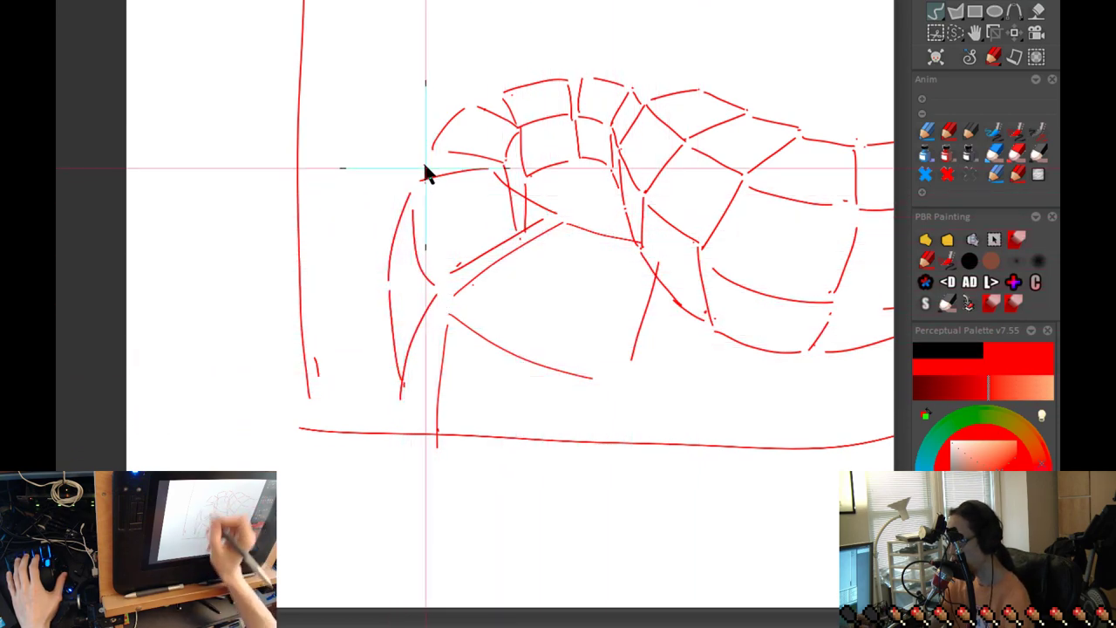
{"action": "left_click_drag", "start_coordinate": [425, 150], "coordinate": [417, 180]}
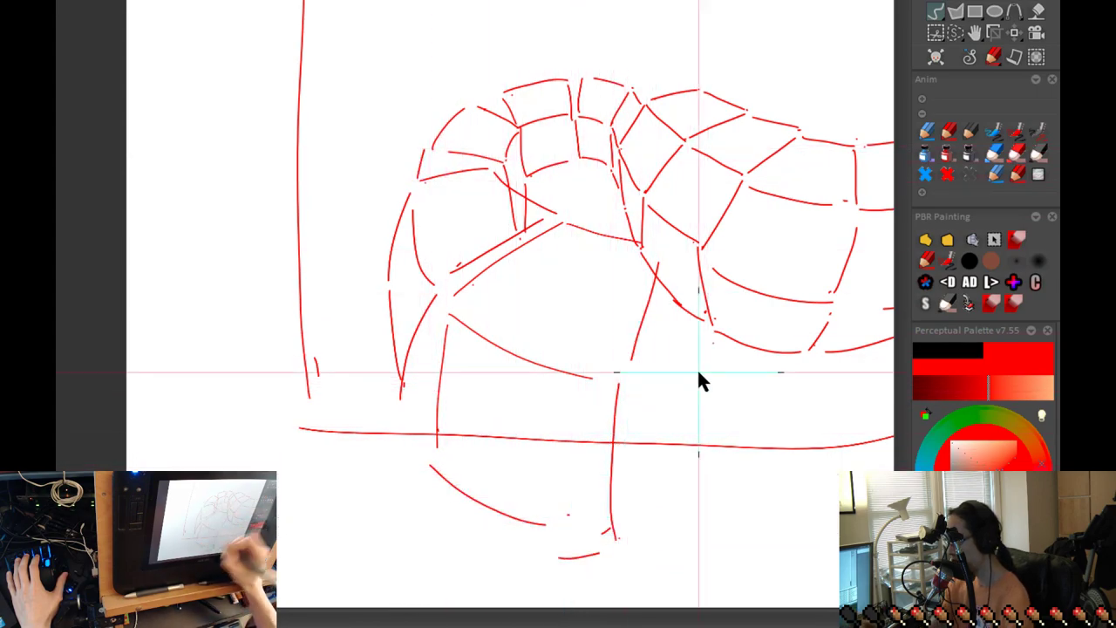
{"action": "scroll", "coordinate": [676, 349], "scroll_direction": "down", "scroll_amount": 3}
{"action": "left_click_drag", "start_coordinate": [619, 504], "coordinate": [682, 333]}
{"action": "scroll", "coordinate": [672, 391], "scroll_direction": "down", "scroll_amount": 2}
{"action": "left_click_drag", "start_coordinate": [672, 392], "coordinate": [673, 496]}
{"action": "scroll", "coordinate": [689, 348], "scroll_direction": "up", "scroll_amount": 3}
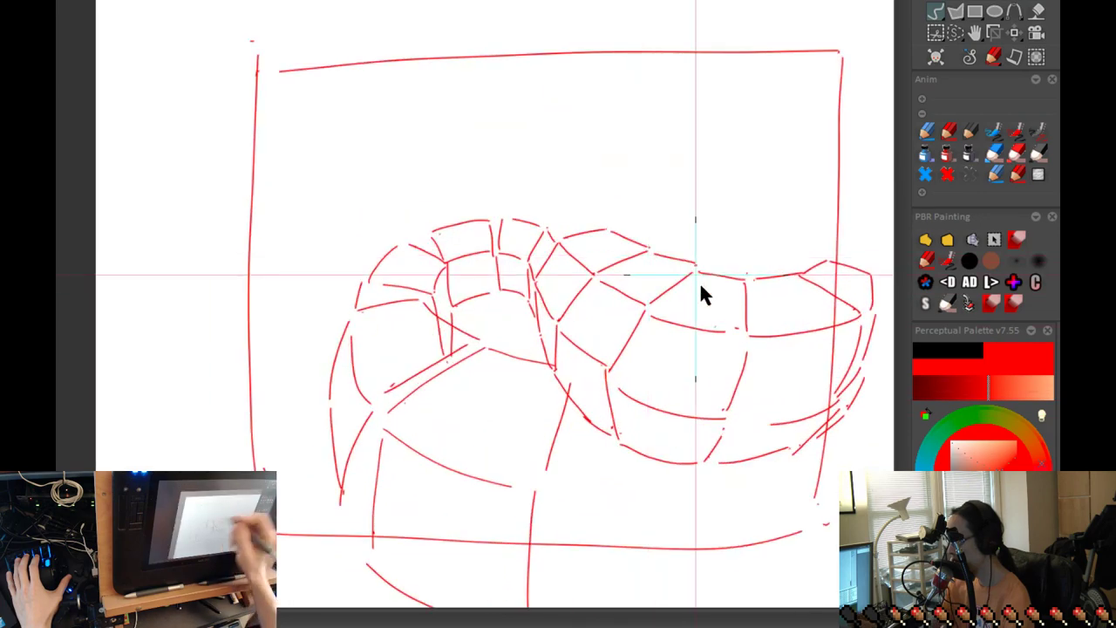
Draw a strip of four-sided faces rising from the top centre of the mesh and curling over to the left.
{"action": "left_click_drag", "start_coordinate": [705, 297], "coordinate": [701, 218]}
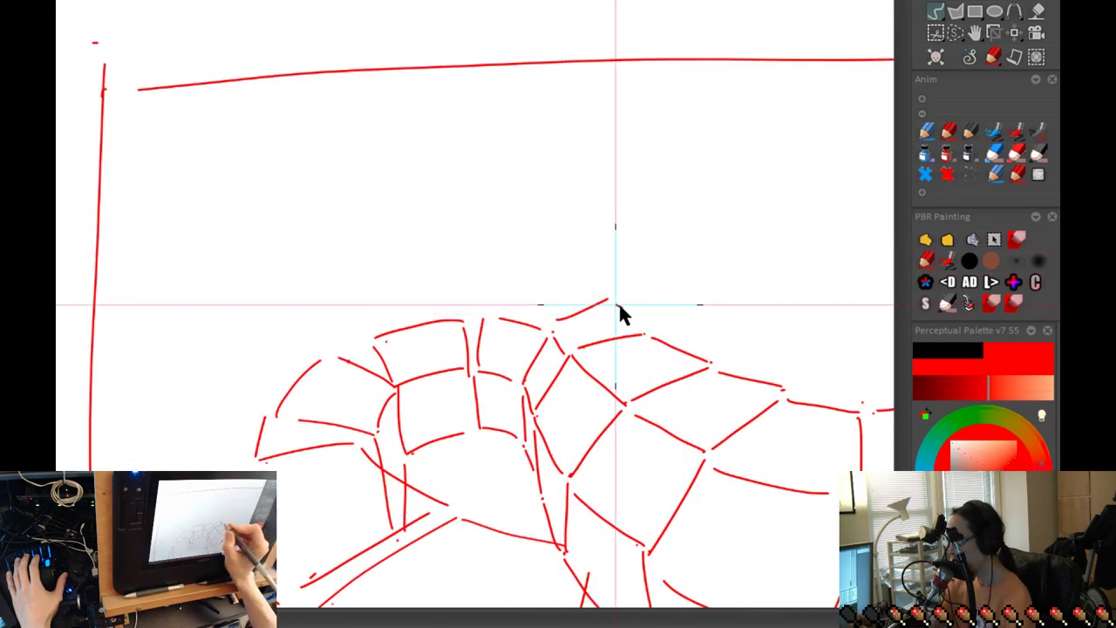
{"action": "mouse_move", "coordinate": [611, 286]}
{"action": "left_mouse_down"}
{"action": "mouse_move", "coordinate": [627, 217]}
{"action": "mouse_move", "coordinate": [656, 319]}
{"action": "left_mouse_up"}
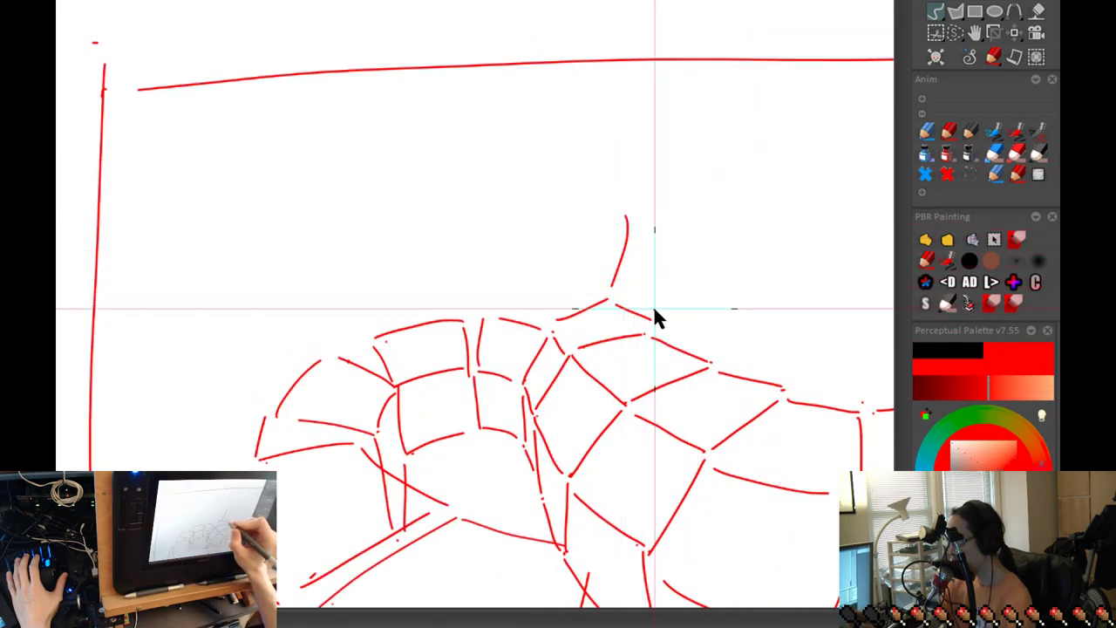
{"action": "left_click_drag", "start_coordinate": [625, 221], "coordinate": [682, 227]}
{"action": "left_click_drag", "start_coordinate": [677, 229], "coordinate": [655, 314]}
{"action": "left_click_drag", "start_coordinate": [589, 156], "coordinate": [624, 221]}
{"action": "mouse_move", "coordinate": [598, 158]}
{"action": "left_mouse_down"}
{"action": "mouse_move", "coordinate": [650, 133]}
{"action": "mouse_move", "coordinate": [683, 218]}
{"action": "left_mouse_up"}
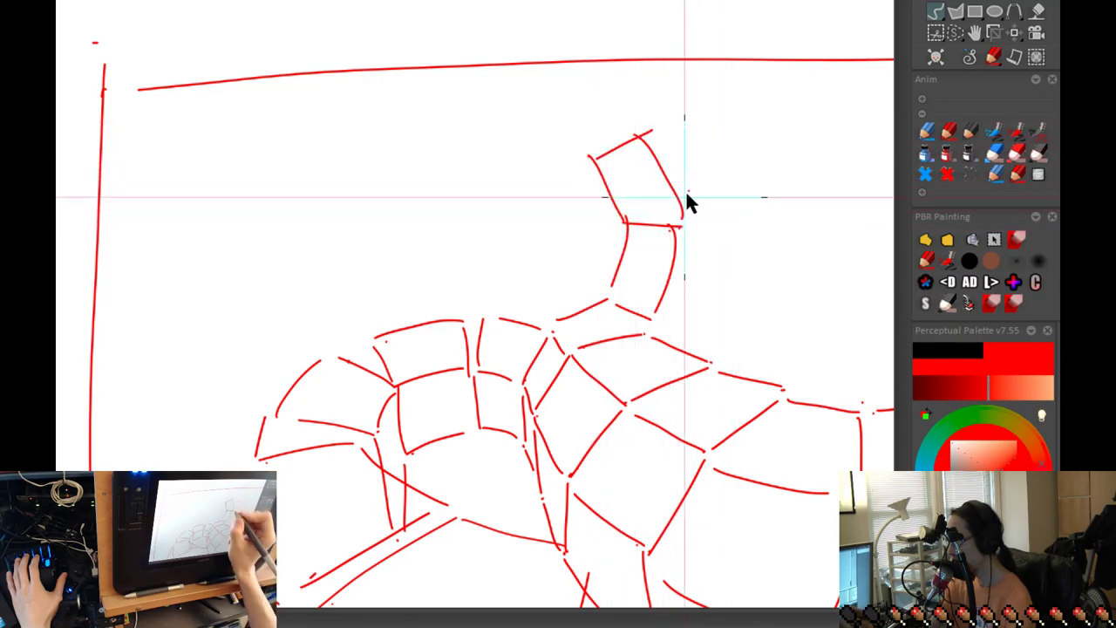
{"action": "mouse_move", "coordinate": [596, 157]}
{"action": "left_mouse_down"}
{"action": "mouse_move", "coordinate": [526, 154]}
{"action": "mouse_move", "coordinate": [520, 110]}
{"action": "mouse_move", "coordinate": [650, 131]}
{"action": "left_mouse_up"}
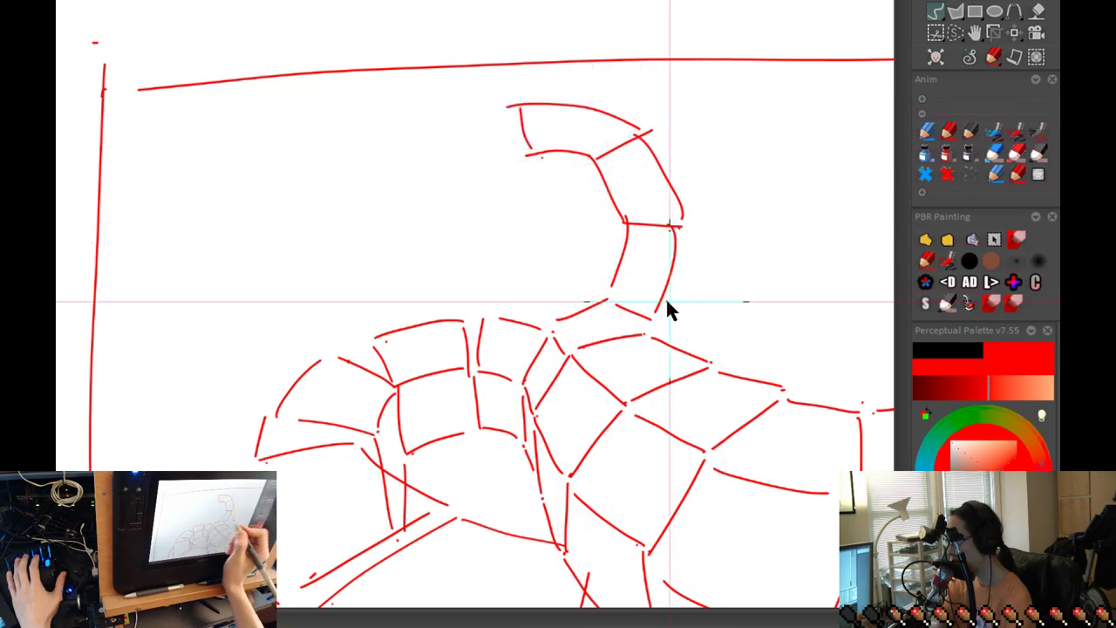
Draw a second row of faces along the inner side of the rising strip, following its curl.
{"action": "mouse_move", "coordinate": [493, 315]}
{"action": "left_mouse_down"}
{"action": "mouse_move", "coordinate": [543, 289]}
{"action": "mouse_move", "coordinate": [591, 294]}
{"action": "mouse_move", "coordinate": [557, 229]}
{"action": "left_mouse_up"}
{"action": "left_click", "coordinate": [569, 224]}
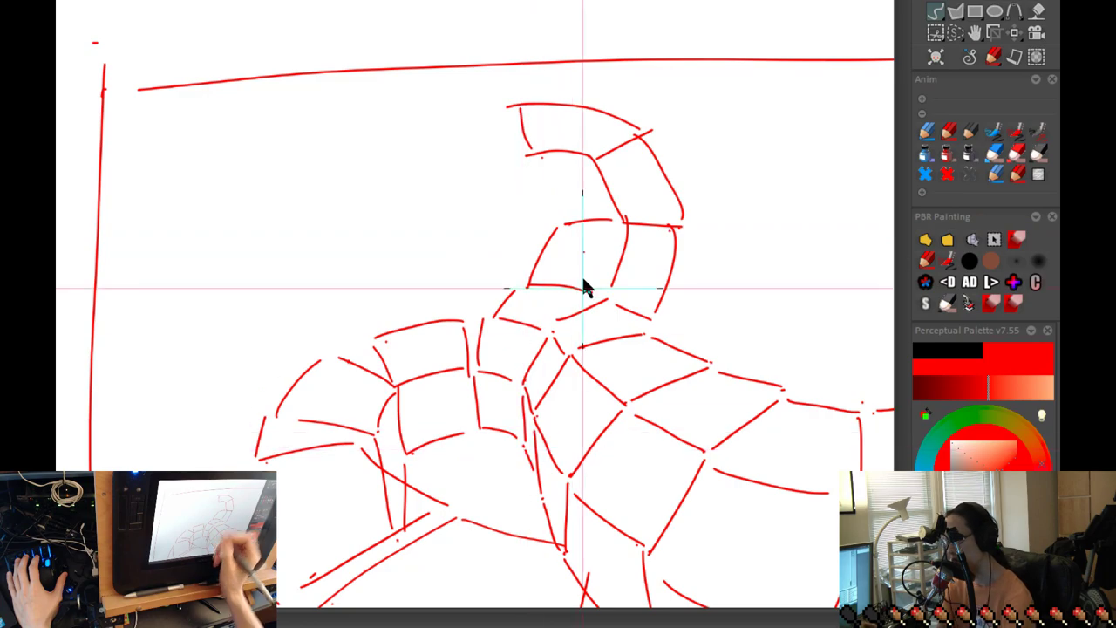
{"action": "mouse_move", "coordinate": [590, 164]}
{"action": "left_mouse_down"}
{"action": "mouse_move", "coordinate": [550, 186]}
{"action": "mouse_move", "coordinate": [563, 222]}
{"action": "left_mouse_up"}
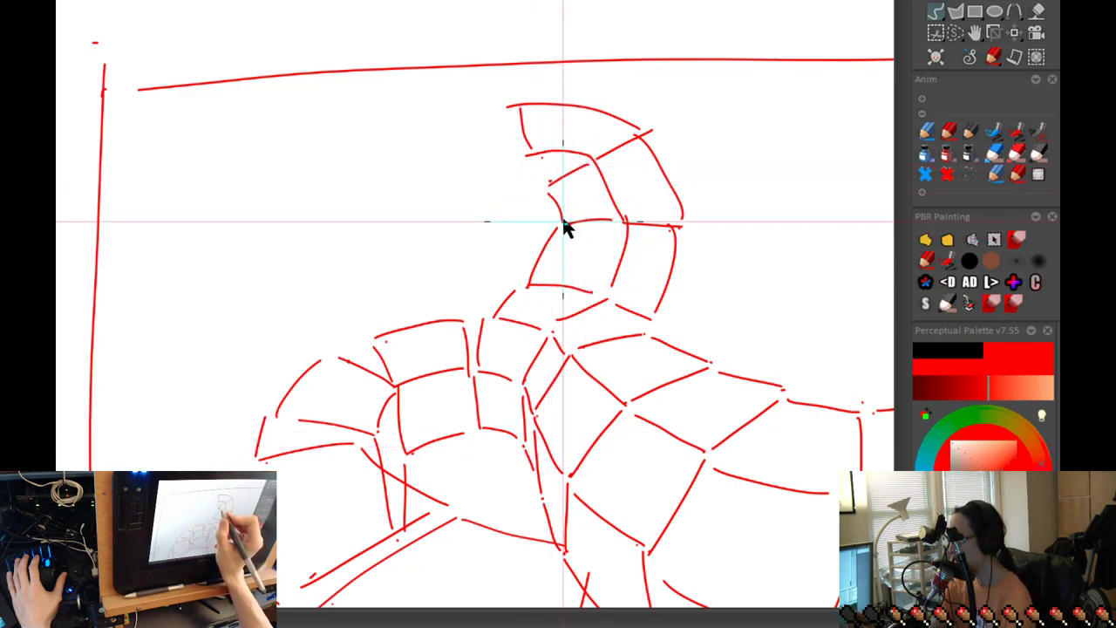
{"action": "left_click", "coordinate": [506, 181]}
{"action": "left_click_drag", "start_coordinate": [521, 155], "coordinate": [503, 184]}
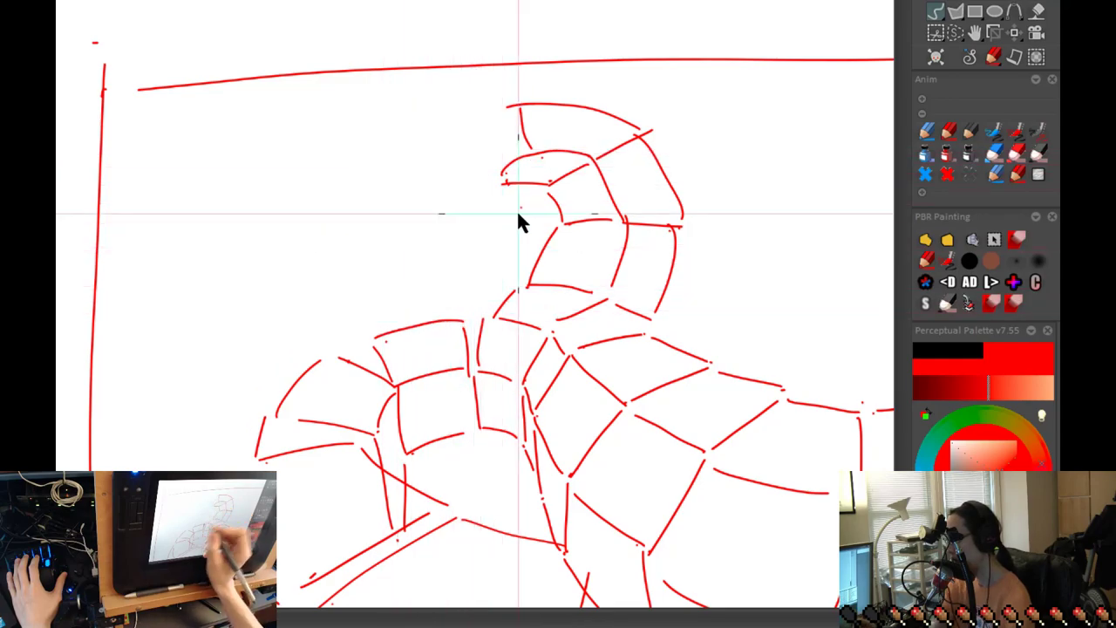
{"action": "key", "text": "ctrl+z"}
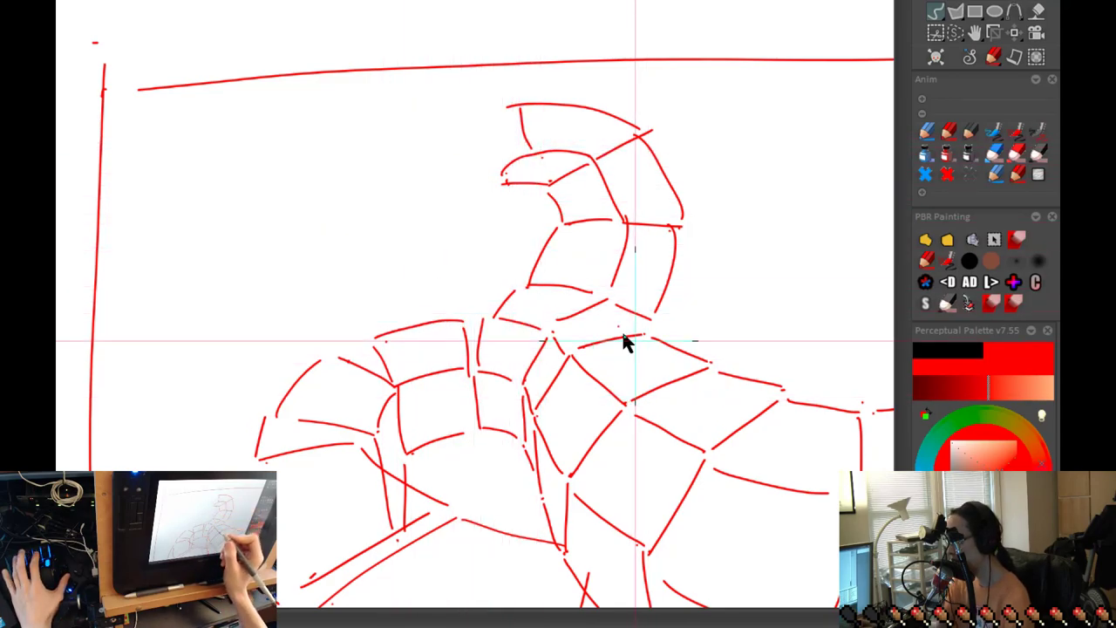
{"action": "left_click", "coordinate": [484, 187]}
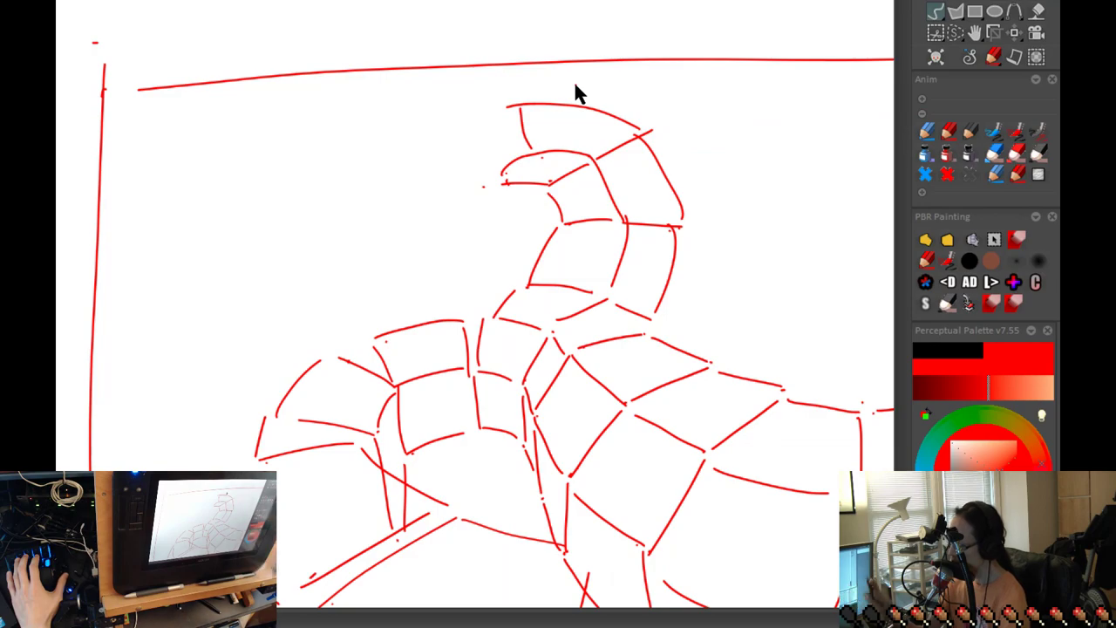
Erase the left end of the curl's top face and redraw its end edge at a slant.
{"action": "key", "text": "p"}
{"action": "left_click", "coordinate": [970, 261]}
{"action": "left_click", "coordinate": [590, 257]}
{"action": "left_click", "coordinate": [526, 126]}
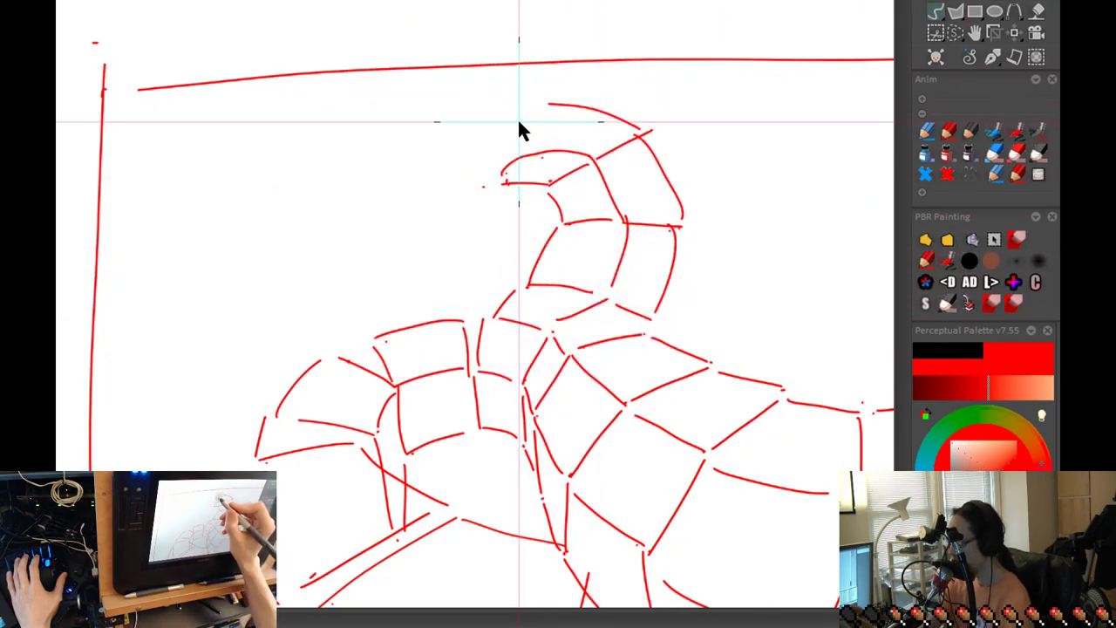
{"action": "left_click", "coordinate": [526, 115]}
{"action": "key", "text": "n"}
{"action": "mouse_move", "coordinate": [554, 103]}
{"action": "left_mouse_down"}
{"action": "mouse_move", "coordinate": [519, 154]}
{"action": "mouse_move", "coordinate": [566, 107]}
{"action": "left_mouse_up"}
{"action": "key", "text": "ctrl+z"}
{"action": "key", "text": "ctrl+z"}
Extend the top of the curl leftward with two long faces stacked one below the other.
{"action": "left_click", "coordinate": [506, 152]}
{"action": "left_click", "coordinate": [424, 181]}
{"action": "left_click_drag", "start_coordinate": [499, 157], "coordinate": [445, 176]}
{"action": "mouse_move", "coordinate": [537, 104]}
{"action": "left_mouse_down"}
{"action": "mouse_move", "coordinate": [428, 136]}
{"action": "mouse_move", "coordinate": [424, 175]}
{"action": "left_mouse_up"}
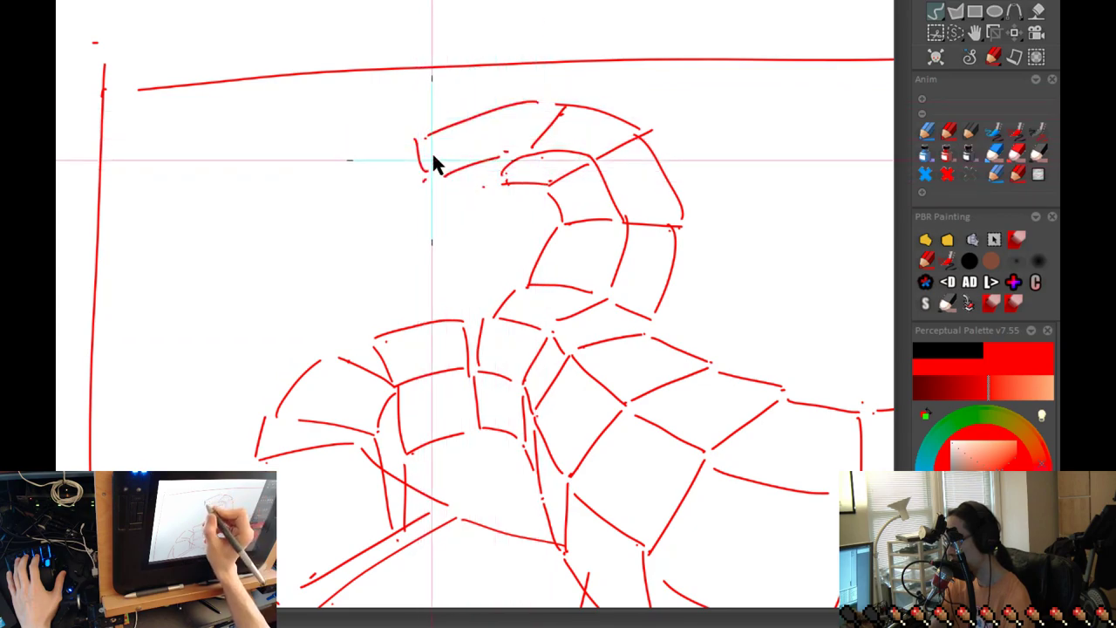
{"action": "left_click_drag", "start_coordinate": [492, 185], "coordinate": [436, 214]}
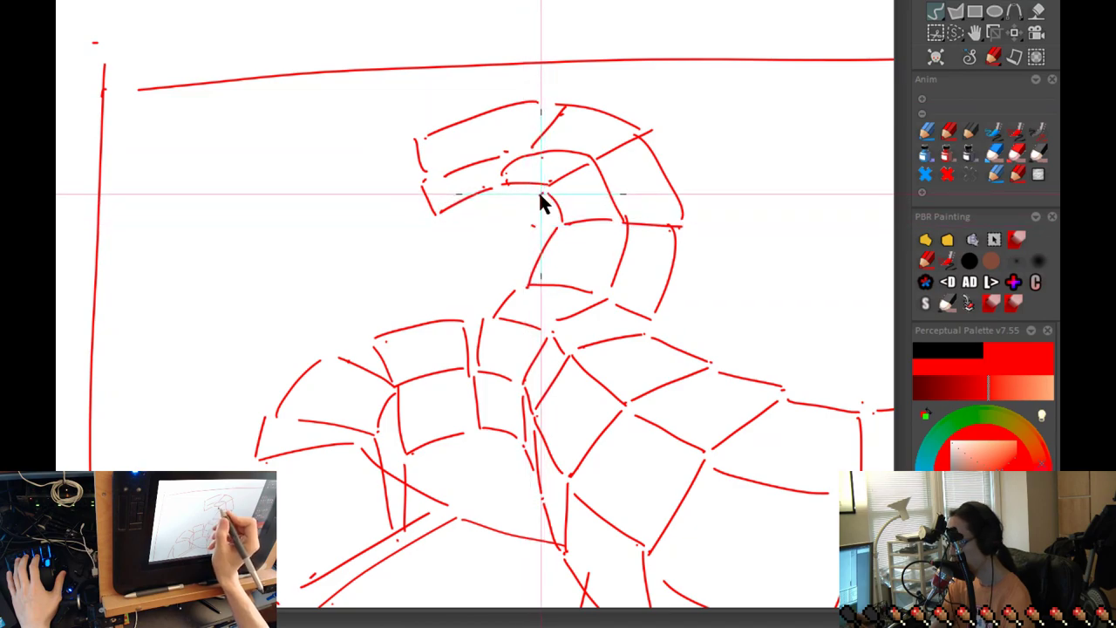
Draw narrow faces along the inside of the curl, from its left end around the bend to the base.
{"action": "left_click_drag", "start_coordinate": [528, 194], "coordinate": [539, 227]}
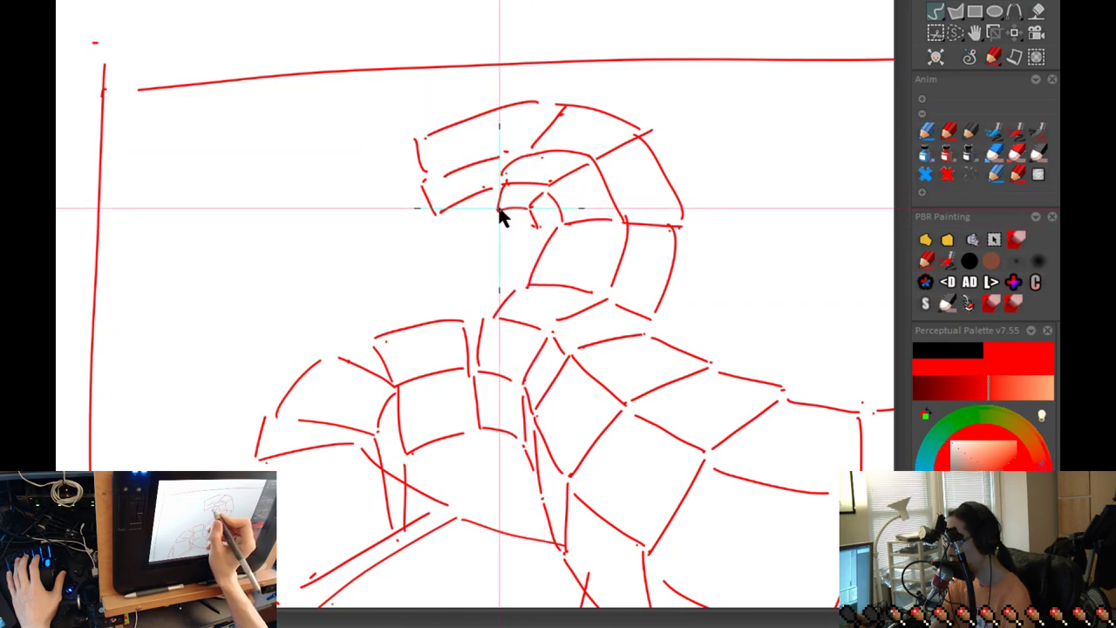
{"action": "left_click_drag", "start_coordinate": [441, 234], "coordinate": [445, 235]}
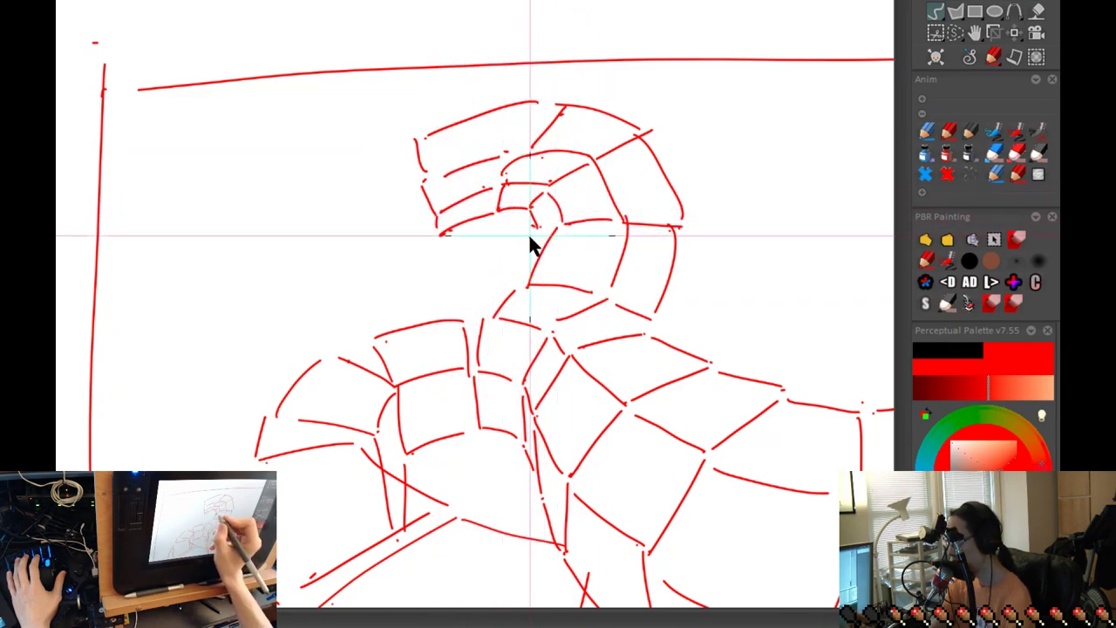
{"action": "left_click_drag", "start_coordinate": [530, 253], "coordinate": [512, 290]}
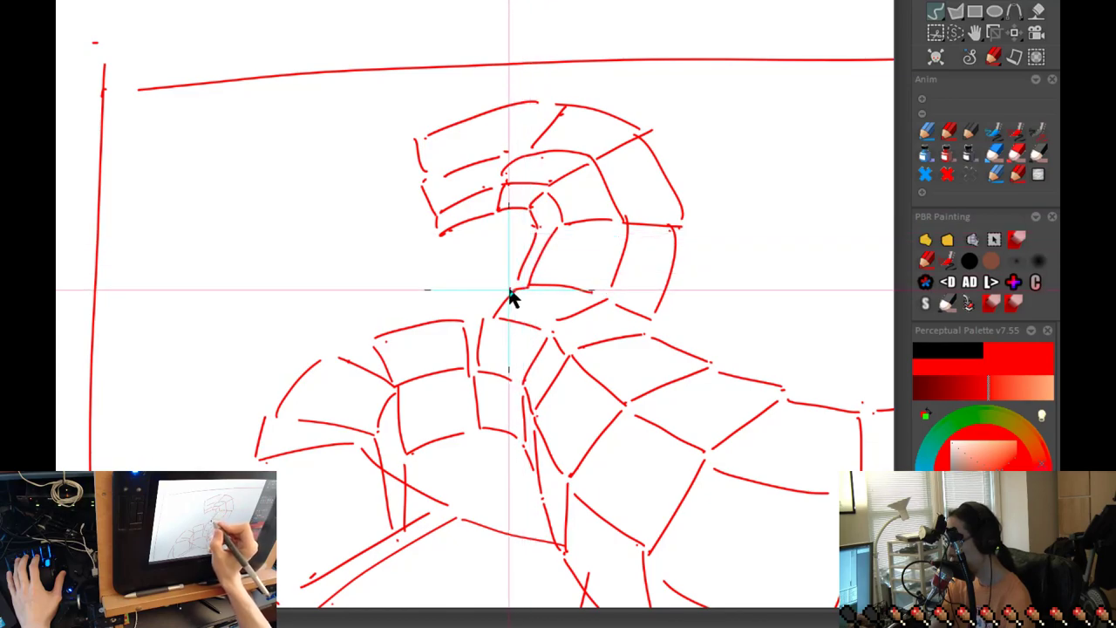
{"action": "mouse_move", "coordinate": [526, 211]}
{"action": "left_mouse_down"}
{"action": "mouse_move", "coordinate": [513, 224]}
{"action": "mouse_move", "coordinate": [515, 285]}
{"action": "mouse_move", "coordinate": [489, 307]}
{"action": "left_mouse_up"}
{"action": "left_click", "coordinate": [511, 227]}
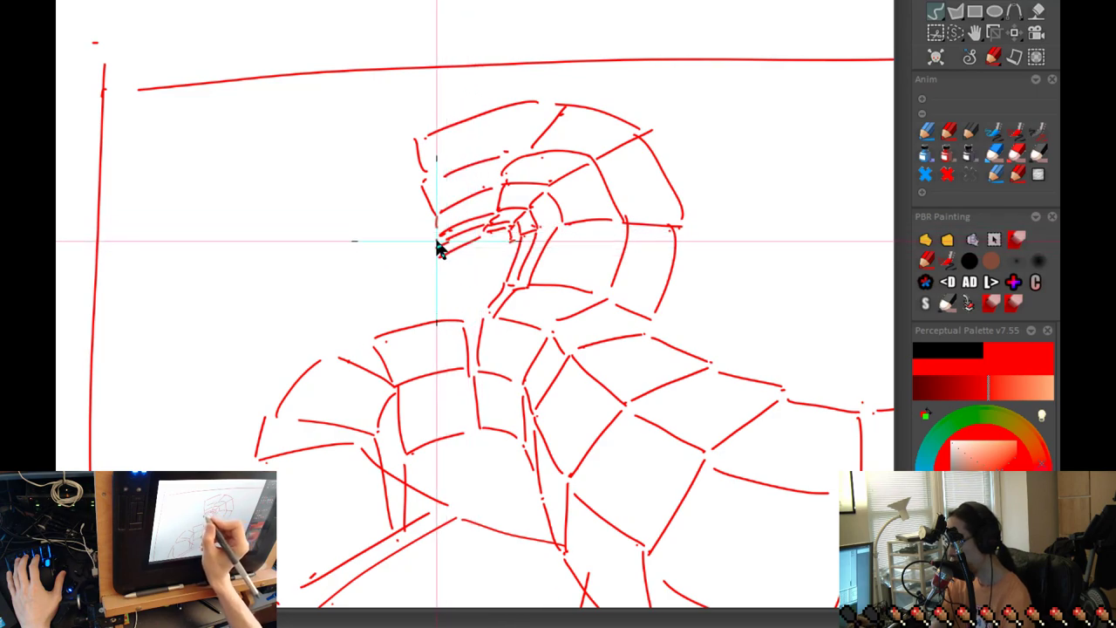
Extend the curl's rows down to the left with curved faces and close them along the lower edge in a pointed tip.
{"action": "left_click_drag", "start_coordinate": [445, 332], "coordinate": [620, 302]}
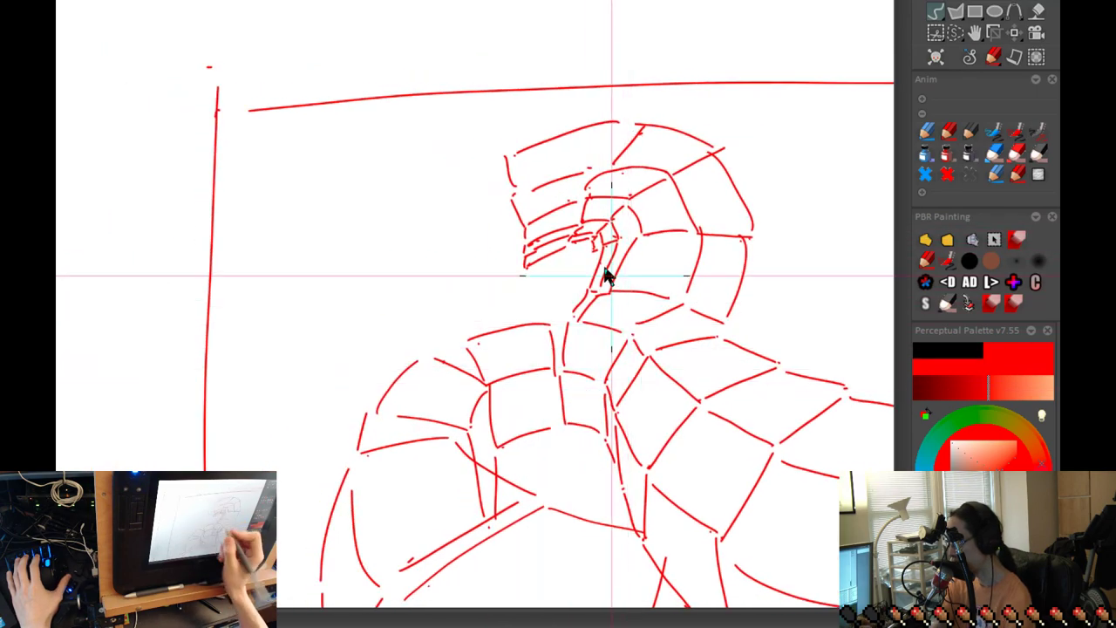
{"action": "left_click_drag", "start_coordinate": [520, 229], "coordinate": [495, 272]}
{"action": "left_click_drag", "start_coordinate": [511, 190], "coordinate": [450, 281]}
{"action": "mouse_move", "coordinate": [506, 157]}
{"action": "left_mouse_down"}
{"action": "mouse_move", "coordinate": [420, 249]}
{"action": "mouse_move", "coordinate": [438, 281]}
{"action": "mouse_move", "coordinate": [479, 283]}
{"action": "left_mouse_up"}
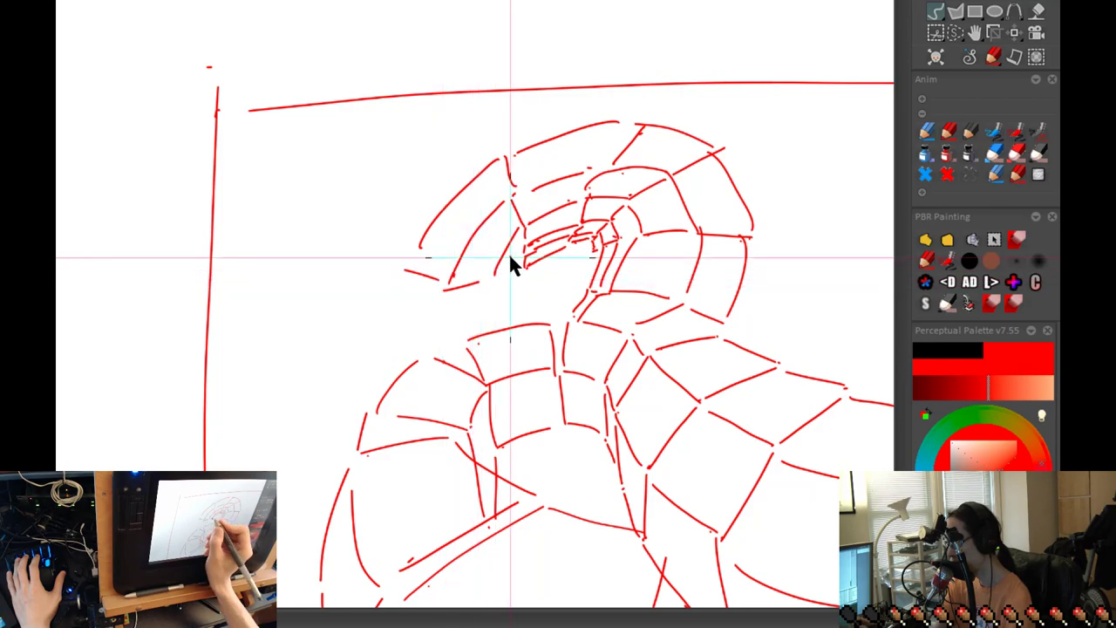
{"action": "left_click_drag", "start_coordinate": [520, 245], "coordinate": [513, 281]}
{"action": "left_click_drag", "start_coordinate": [489, 334], "coordinate": [589, 343]}
{"action": "key", "text": "ctrl+z"}
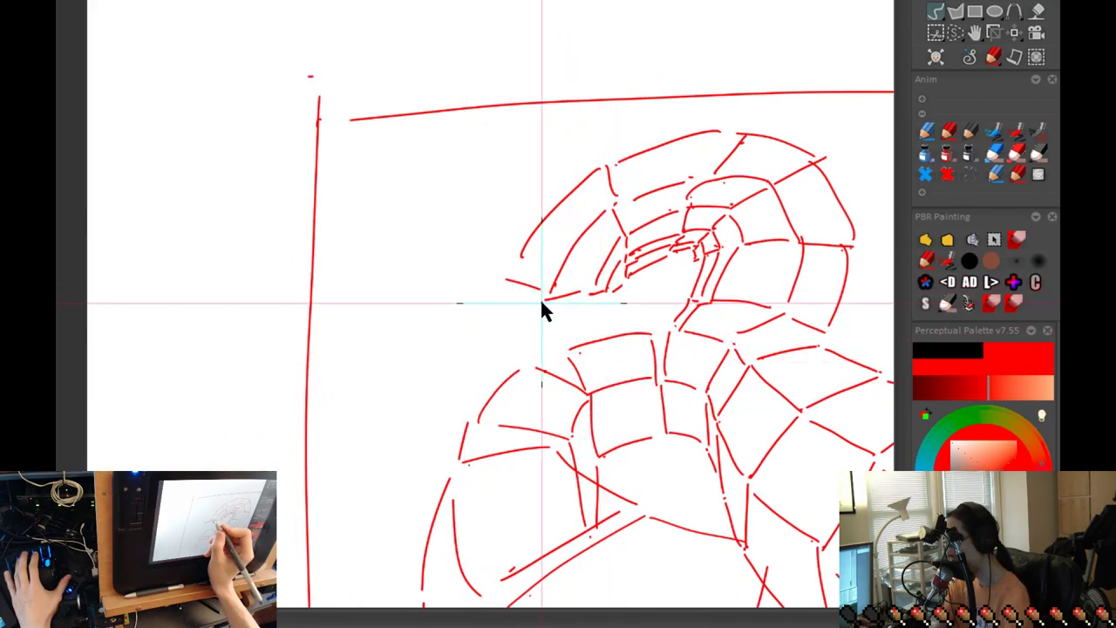
{"action": "mouse_move", "coordinate": [522, 252]}
{"action": "left_mouse_down"}
{"action": "mouse_move", "coordinate": [493, 305]}
{"action": "mouse_move", "coordinate": [523, 446]}
{"action": "left_mouse_up"}
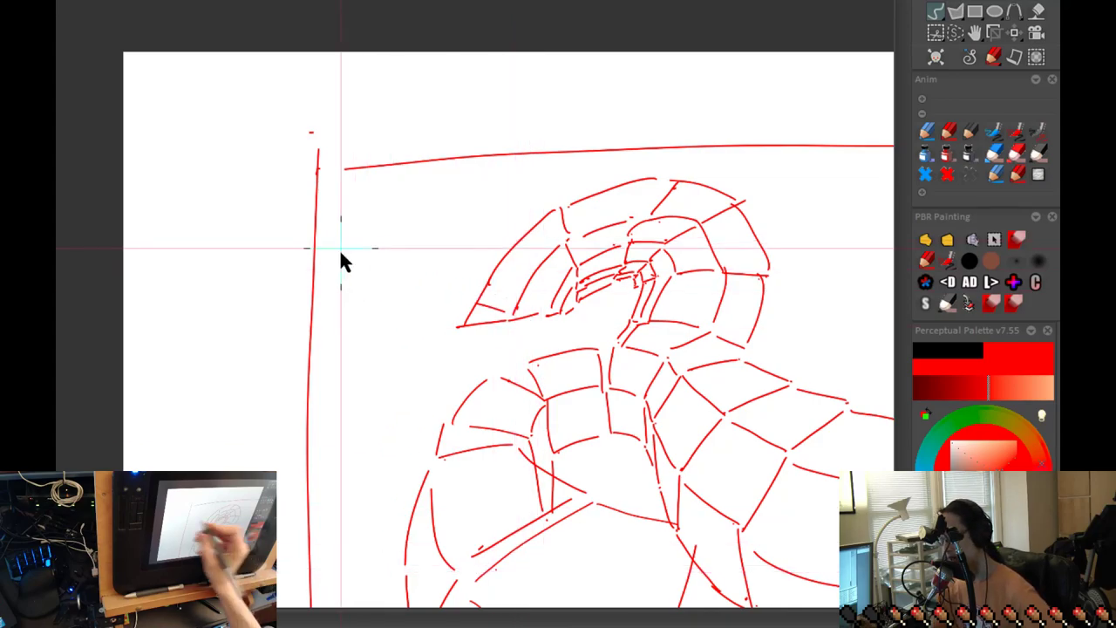
Outline a large face outward from the curl's left tip, crossing the upper edge of the frame.
{"action": "left_click_drag", "start_coordinate": [350, 293], "coordinate": [483, 326]}
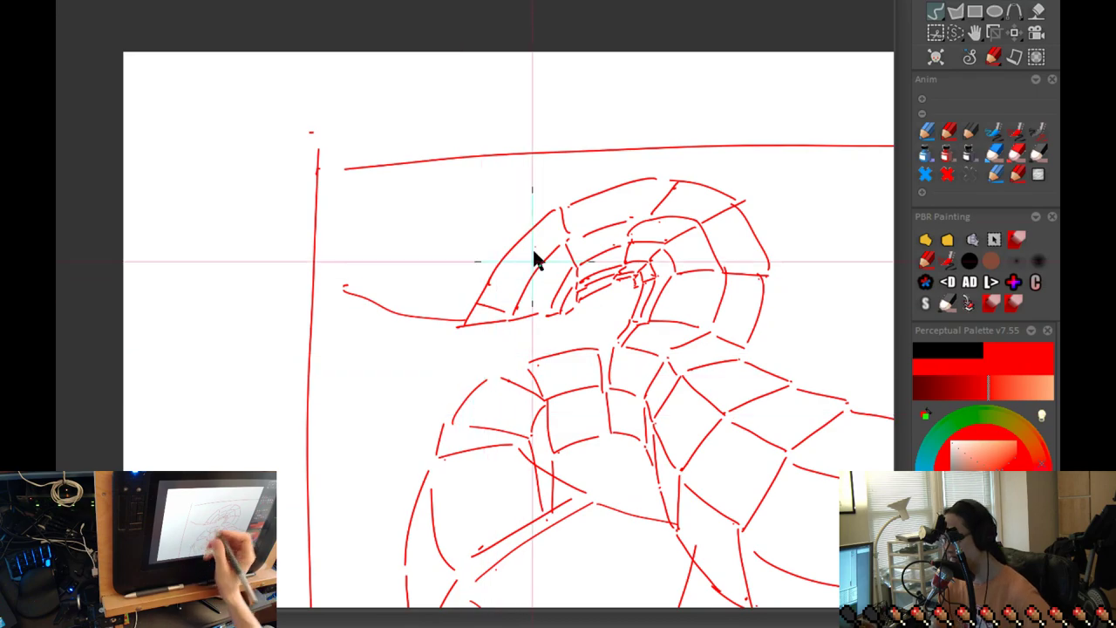
{"action": "left_click", "coordinate": [464, 113]}
{"action": "left_click_drag", "start_coordinate": [464, 113], "coordinate": [549, 196]}
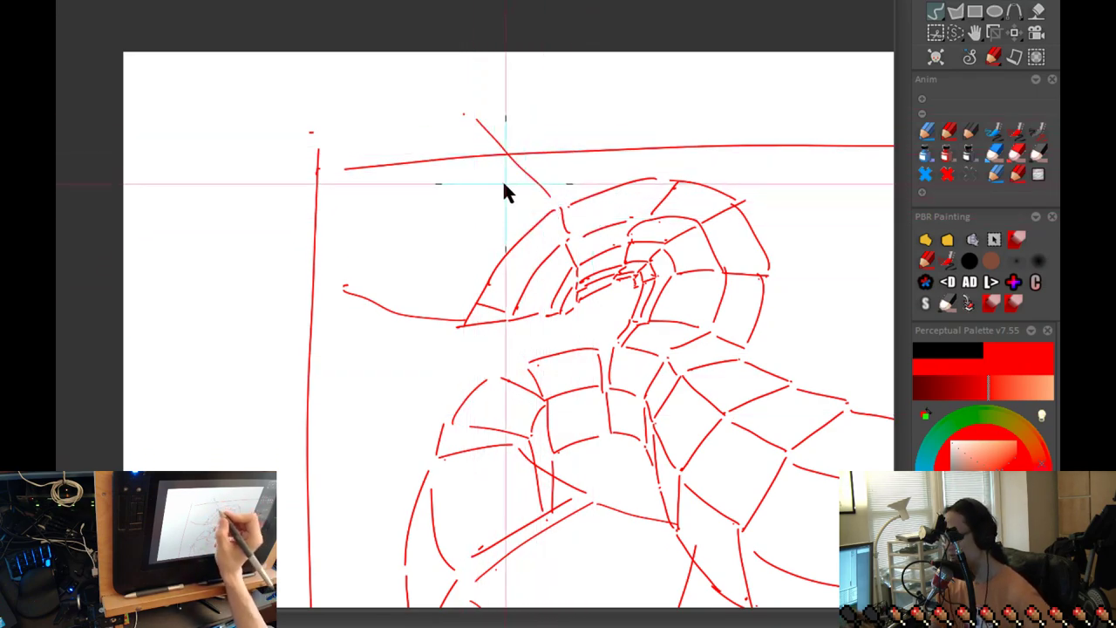
{"action": "left_click_drag", "start_coordinate": [464, 114], "coordinate": [333, 260]}
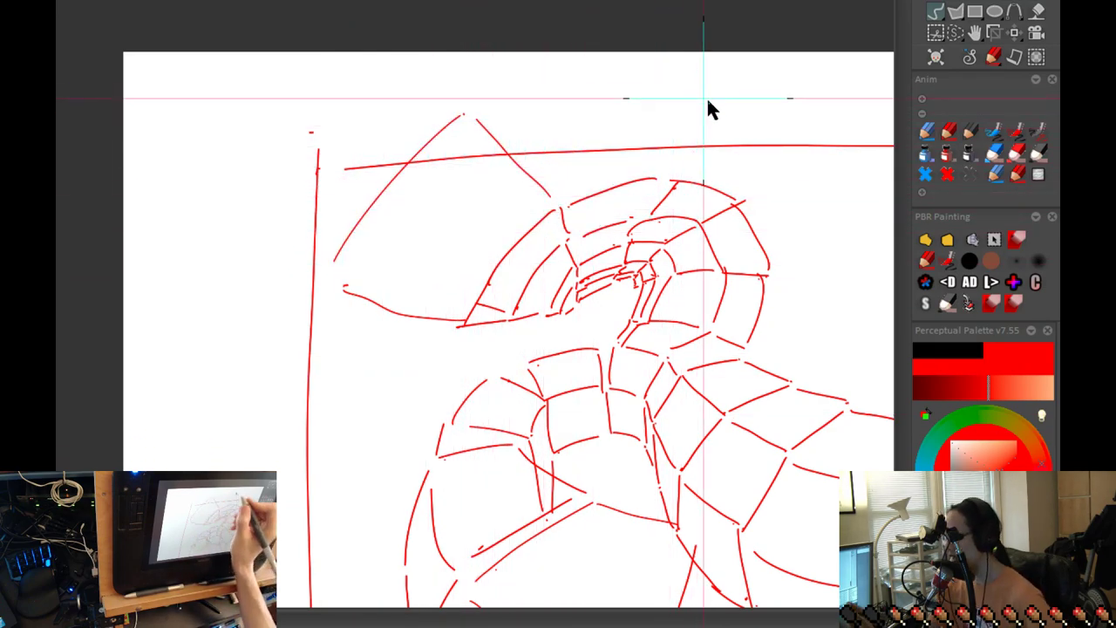
Continue the outer ring of large faces over the top of the curl and down its right side.
{"action": "left_click_drag", "start_coordinate": [478, 104], "coordinate": [667, 78]}
{"action": "key", "text": "ctrl+z"}
{"action": "mouse_move", "coordinate": [486, 99]}
{"action": "left_mouse_down"}
{"action": "mouse_move", "coordinate": [642, 69]}
{"action": "mouse_move", "coordinate": [678, 171]}
{"action": "left_mouse_up"}
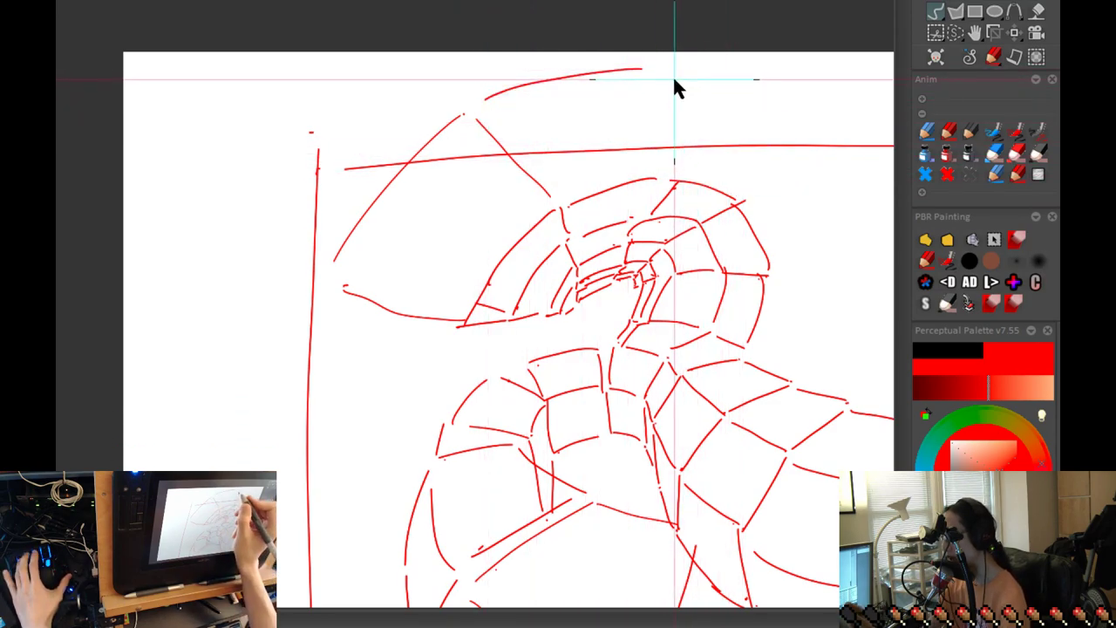
{"action": "scroll", "coordinate": [665, 404], "scroll_direction": "down", "scroll_amount": 1}
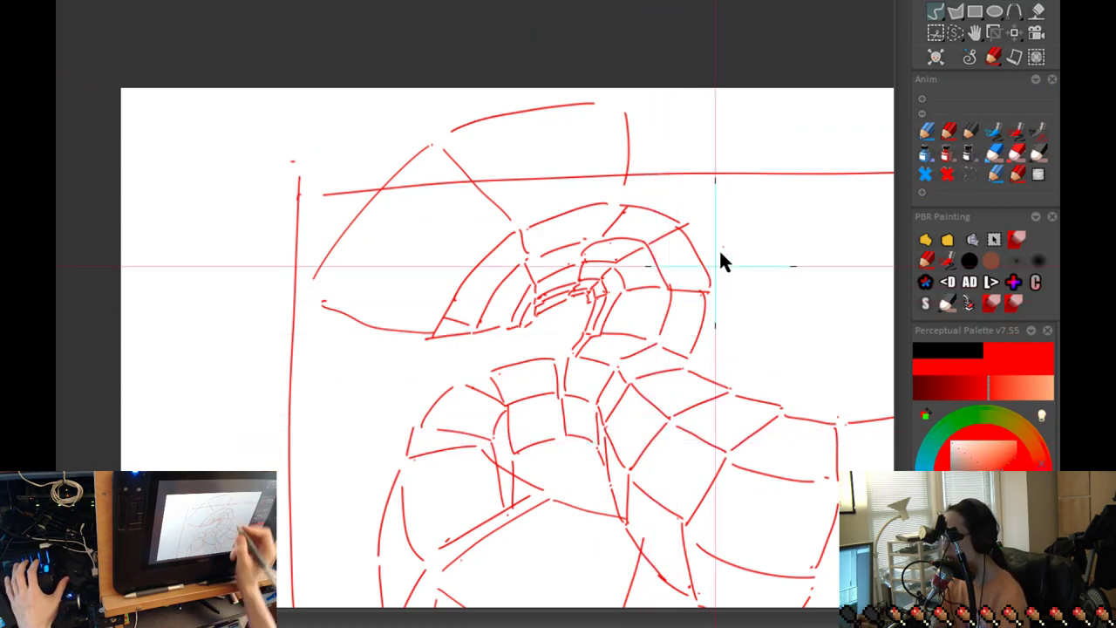
{"action": "mouse_move", "coordinate": [643, 100]}
{"action": "left_mouse_down"}
{"action": "mouse_move", "coordinate": [741, 163]}
{"action": "mouse_move", "coordinate": [693, 225]}
{"action": "left_mouse_up"}
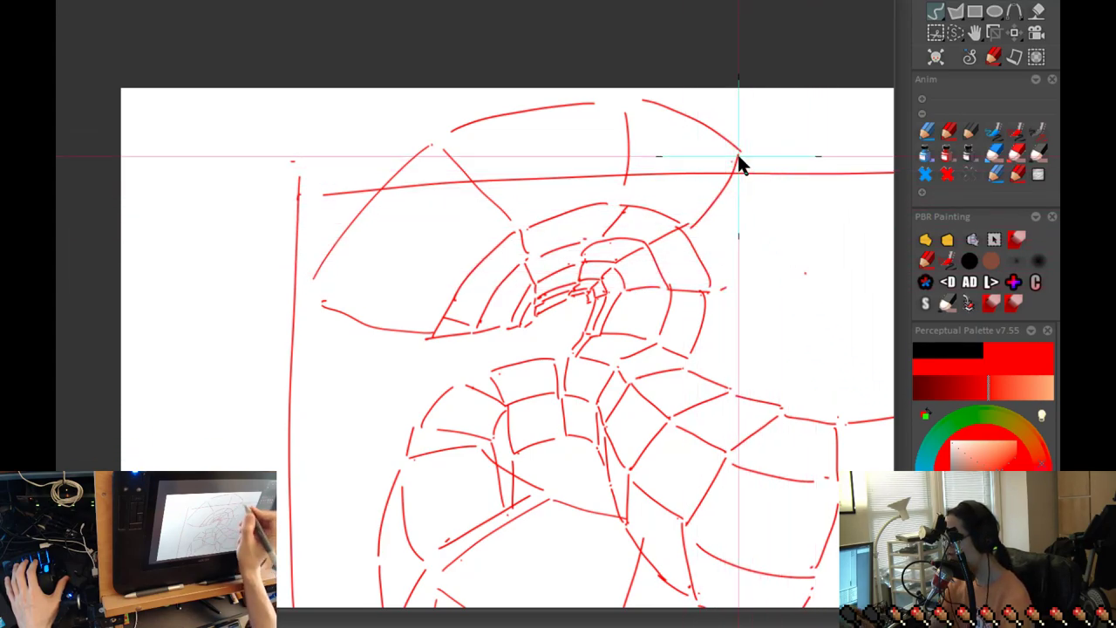
{"action": "left_click_drag", "start_coordinate": [747, 164], "coordinate": [806, 253]}
{"action": "key", "text": "ctrl+z"}
{"action": "left_click_drag", "start_coordinate": [758, 157], "coordinate": [811, 260]}
{"action": "left_click_drag", "start_coordinate": [805, 281], "coordinate": [722, 294]}
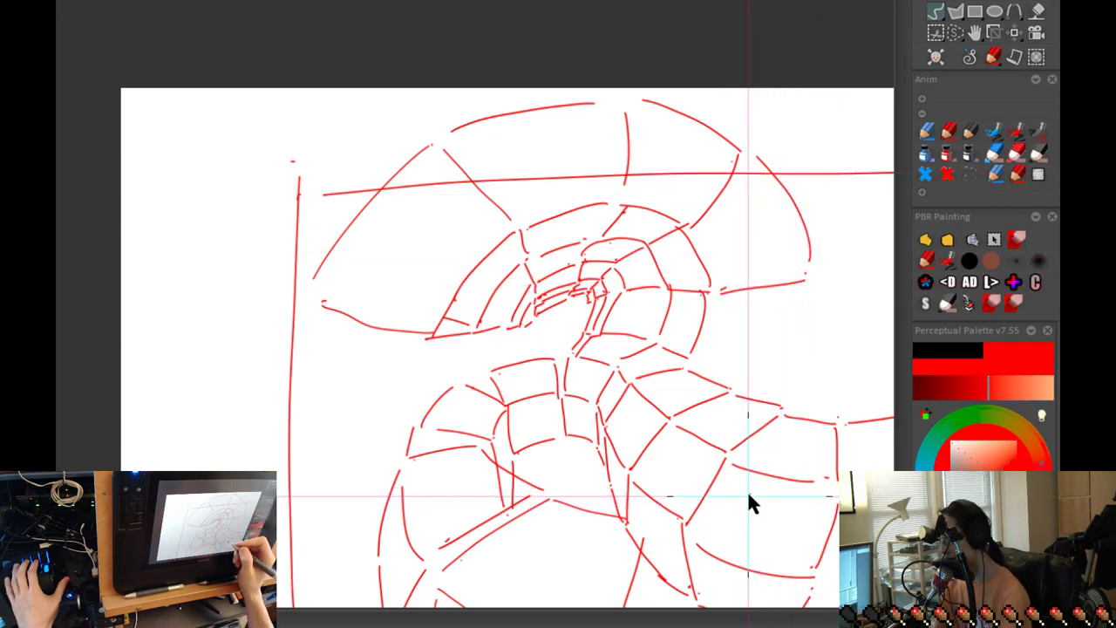
Draw the lowest outer face on the ring's right side and connect it to the mesh with thin curved edges.
{"action": "left_click_drag", "start_coordinate": [806, 277], "coordinate": [785, 353]}
{"action": "left_click_drag", "start_coordinate": [692, 359], "coordinate": [774, 373]}
{"action": "left_click_drag", "start_coordinate": [835, 342], "coordinate": [831, 317]}
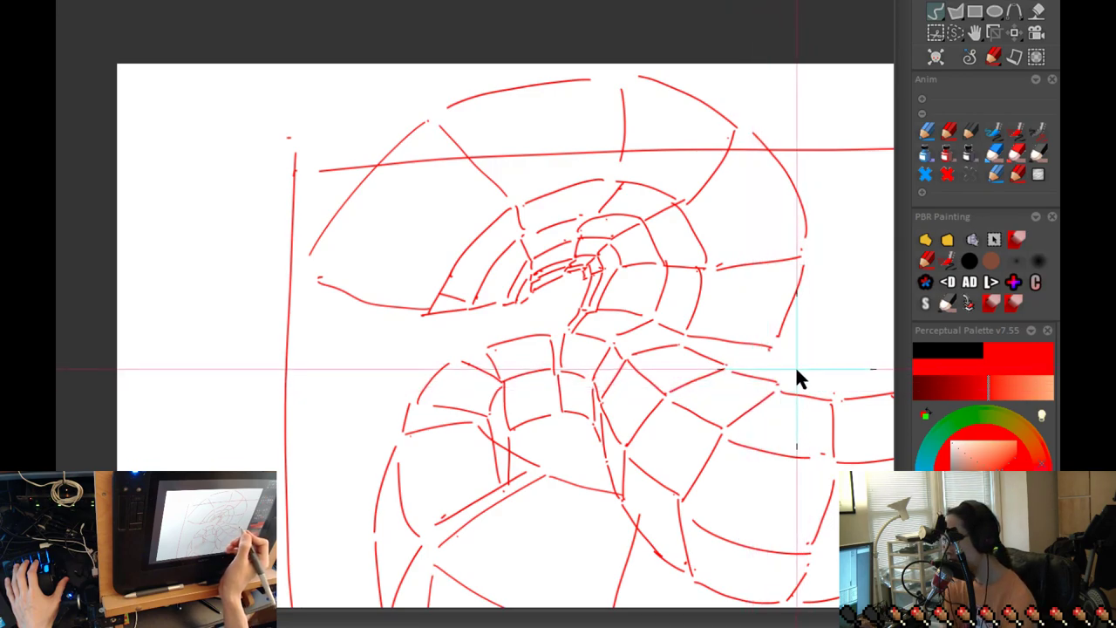
{"action": "left_click_drag", "start_coordinate": [783, 372], "coordinate": [733, 369]}
{"action": "left_click_drag", "start_coordinate": [816, 373], "coordinate": [690, 340]}
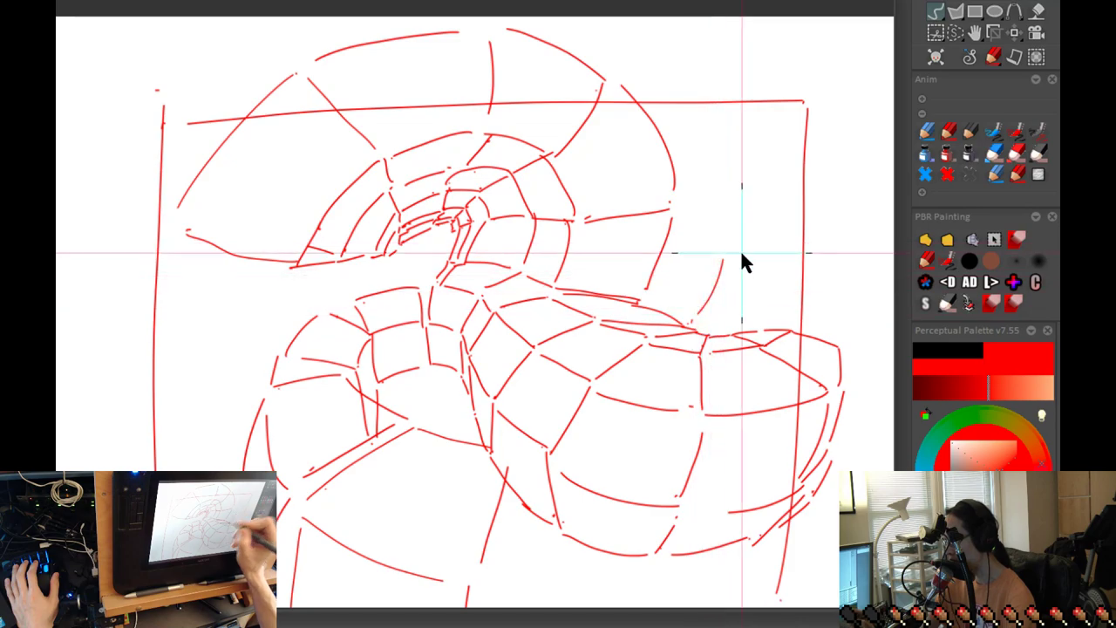
Add a narrow face at the ring's lower right and a curved outer band running up beside it.
{"action": "mouse_move", "coordinate": [723, 259]}
{"action": "left_mouse_down"}
{"action": "mouse_move", "coordinate": [708, 312]}
{"action": "mouse_move", "coordinate": [726, 270]}
{"action": "left_mouse_up"}
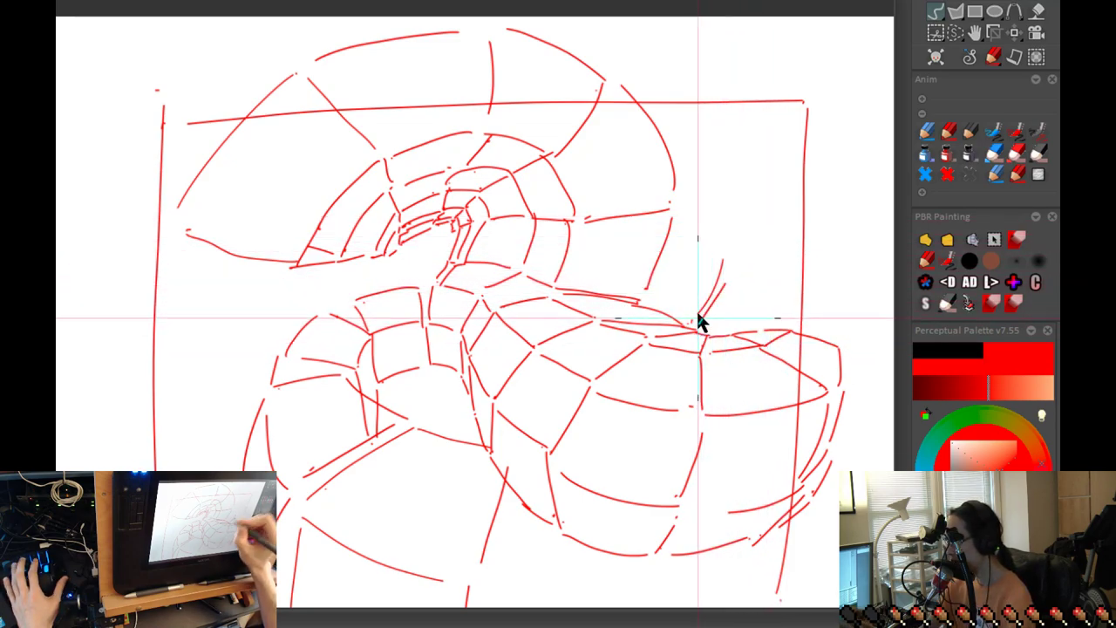
{"action": "left_click_drag", "start_coordinate": [677, 213], "coordinate": [724, 249]}
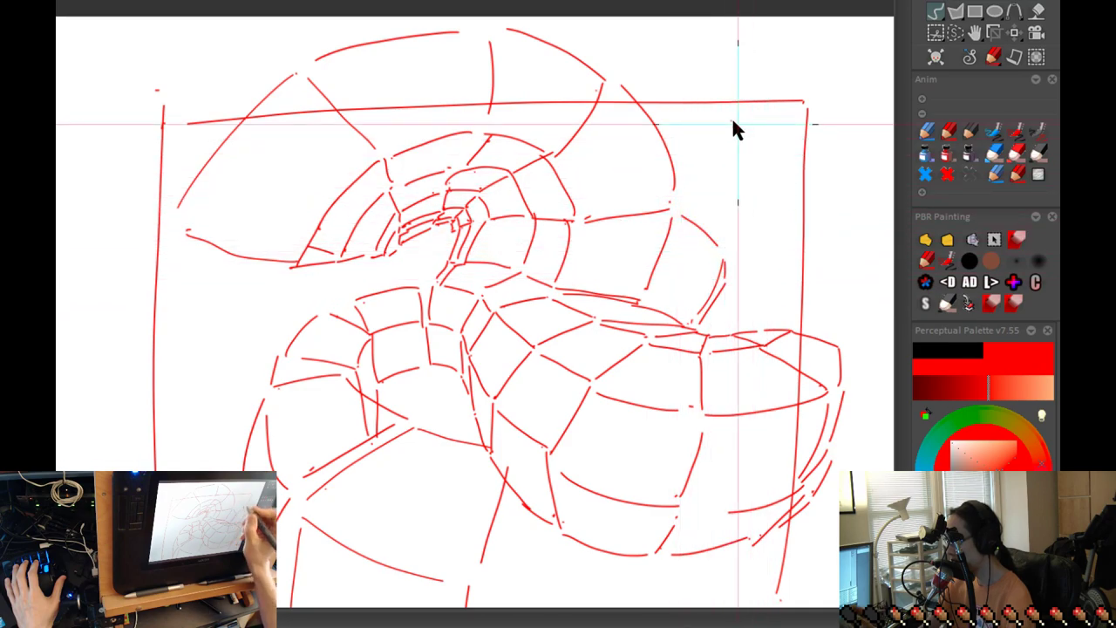
{"action": "left_click", "coordinate": [701, 146]}
{"action": "key", "text": "ctrl+z"}
{"action": "left_click", "coordinate": [711, 169]}
{"action": "left_click_drag", "start_coordinate": [720, 177], "coordinate": [729, 253]}
{"action": "left_click_drag", "start_coordinate": [643, 92], "coordinate": [704, 160]}
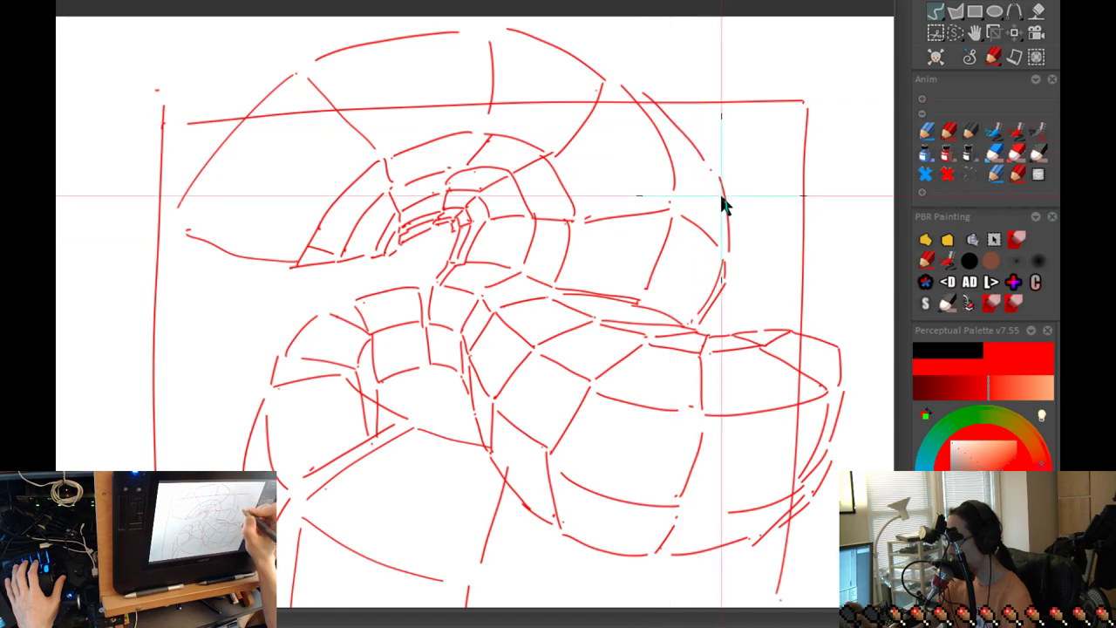
Redraw the upper outer edge of the right-hand band so it meets the curved edge below it.
{"action": "left_click_drag", "start_coordinate": [705, 362], "coordinate": [764, 452]}
{"action": "key", "text": "ctrl+z"}
{"action": "left_click_drag", "start_coordinate": [682, 171], "coordinate": [775, 257]}
{"action": "key", "text": "ctrl+z"}
{"action": "left_click_drag", "start_coordinate": [685, 163], "coordinate": [745, 232]}
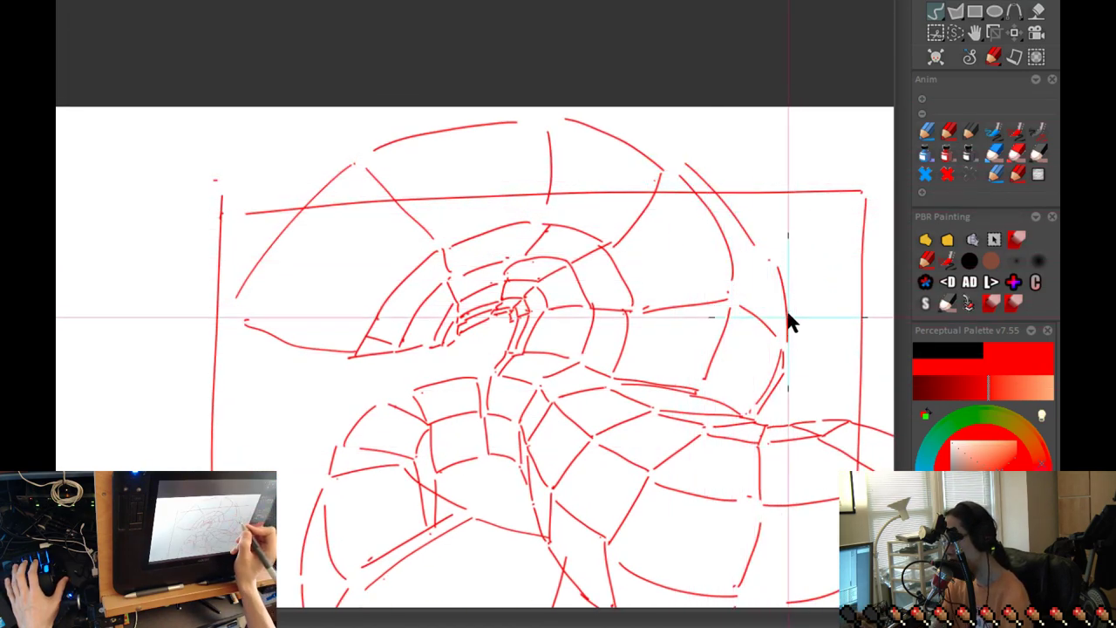
{"action": "mouse_move", "coordinate": [776, 270]}
{"action": "left_mouse_down"}
{"action": "mouse_move", "coordinate": [700, 185]}
{"action": "mouse_move", "coordinate": [785, 270]}
{"action": "mouse_move", "coordinate": [746, 199]}
{"action": "left_mouse_up"}
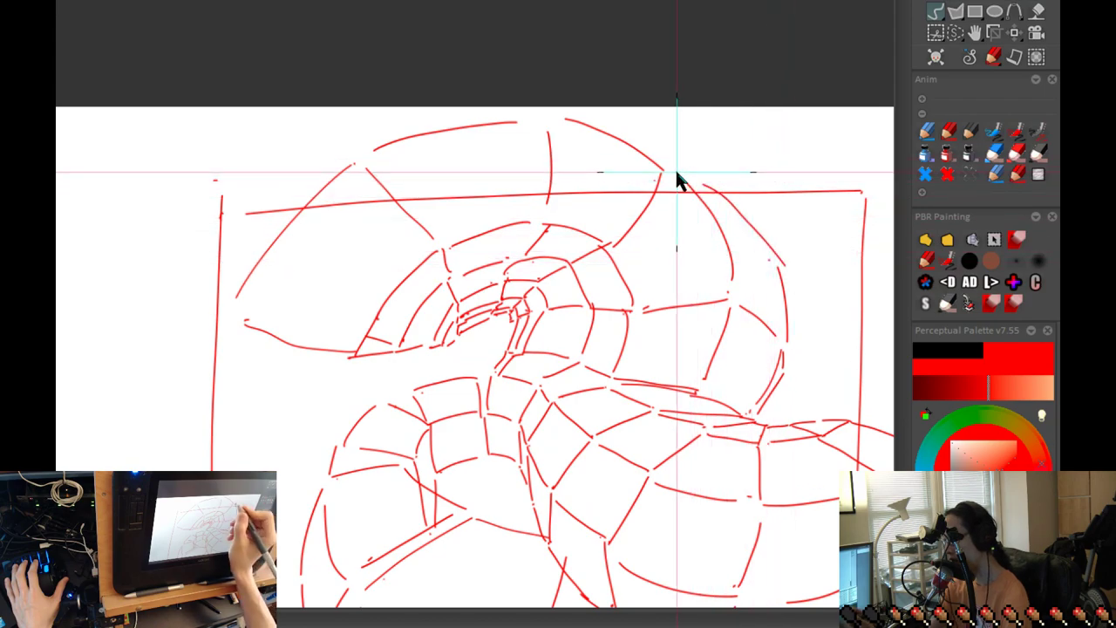
{"action": "scroll", "coordinate": [851, 381], "scroll_direction": "down", "scroll_amount": 1}
{"action": "left_click_drag", "start_coordinate": [857, 384], "coordinate": [757, 288]}
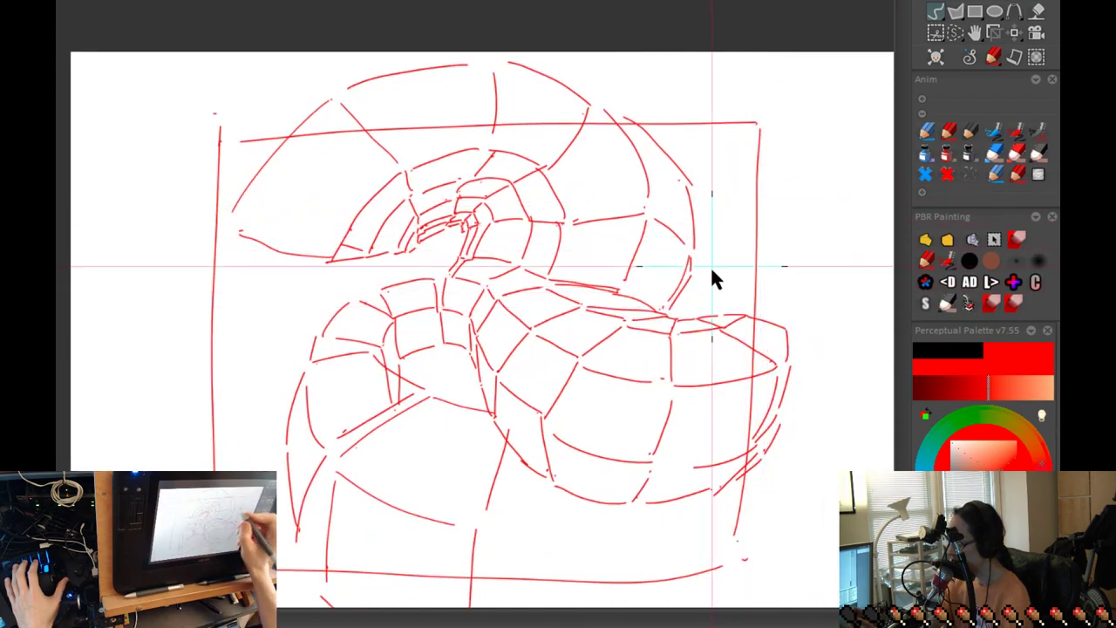
Draw a large face on the curl's left side and a curved outer band beside it, extending beyond the frame's left edge.
{"action": "scroll", "coordinate": [737, 406], "scroll_direction": "down", "scroll_amount": 1}
{"action": "left_click_drag", "start_coordinate": [738, 406], "coordinate": [833, 383]}
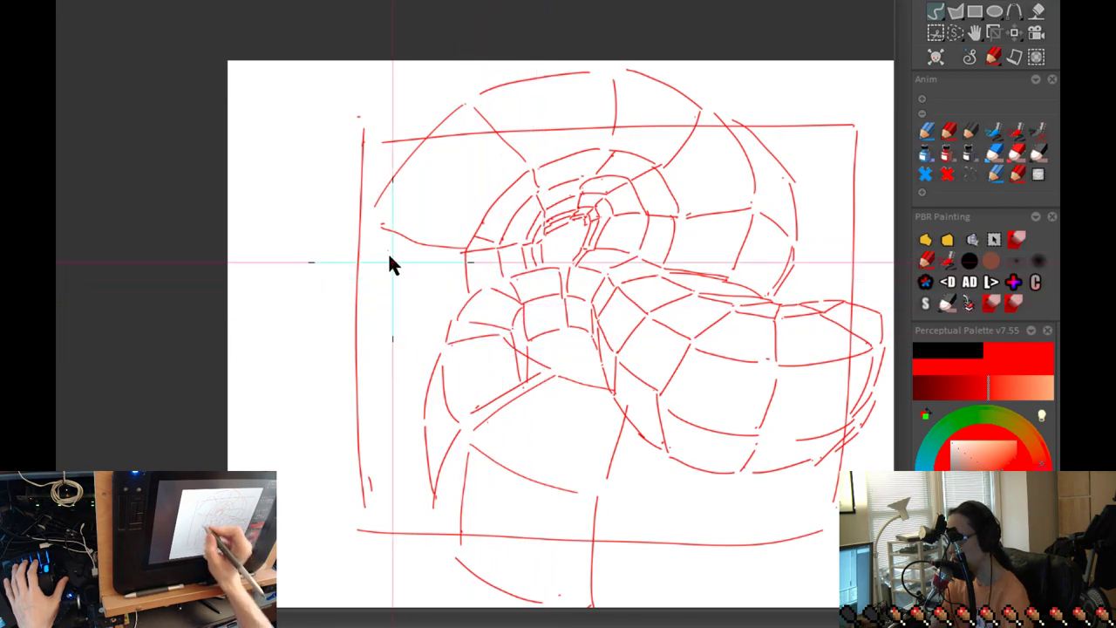
{"action": "mouse_move", "coordinate": [364, 220]}
{"action": "left_mouse_down"}
{"action": "mouse_move", "coordinate": [390, 331]}
{"action": "mouse_move", "coordinate": [431, 331]}
{"action": "mouse_move", "coordinate": [384, 325]}
{"action": "mouse_move", "coordinate": [430, 329]}
{"action": "left_mouse_up"}
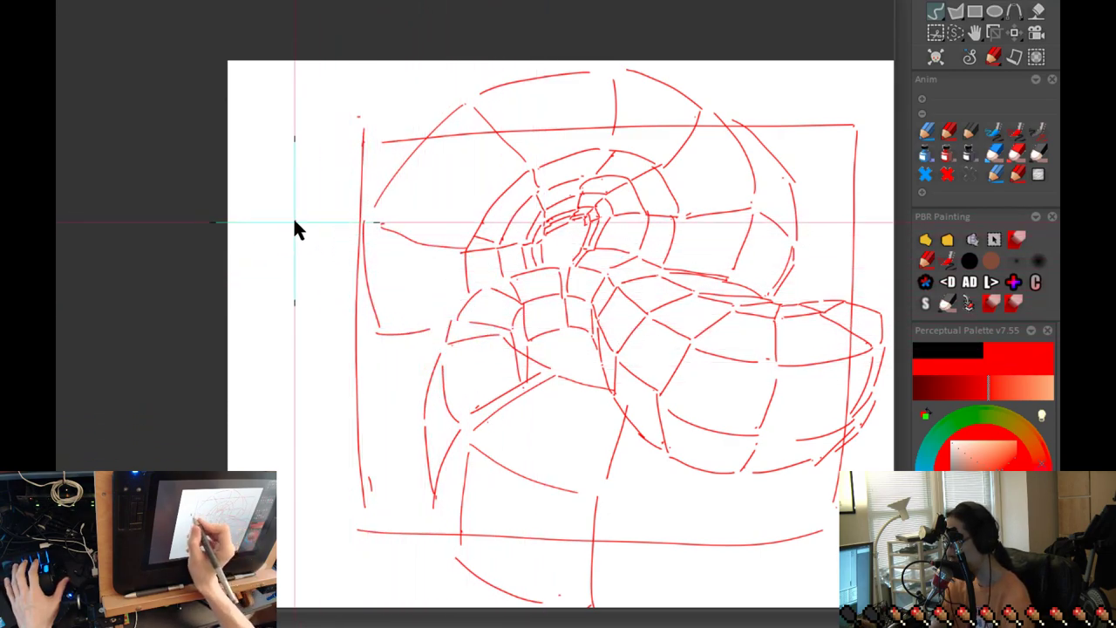
{"action": "left_click_drag", "start_coordinate": [327, 194], "coordinate": [352, 214]}
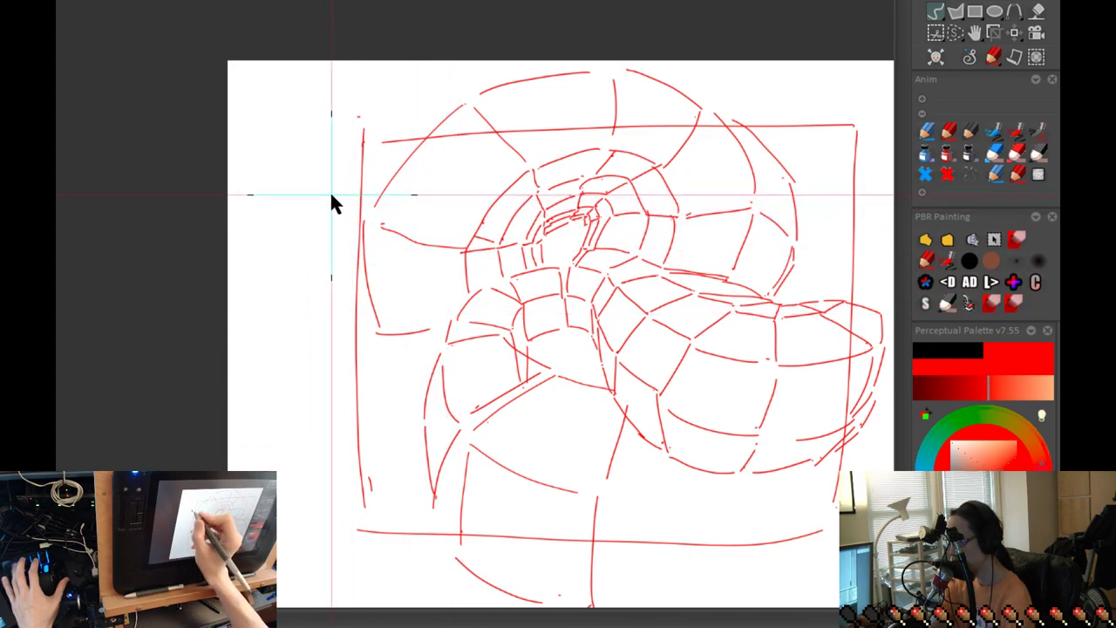
{"action": "left_click_drag", "start_coordinate": [335, 217], "coordinate": [375, 328]}
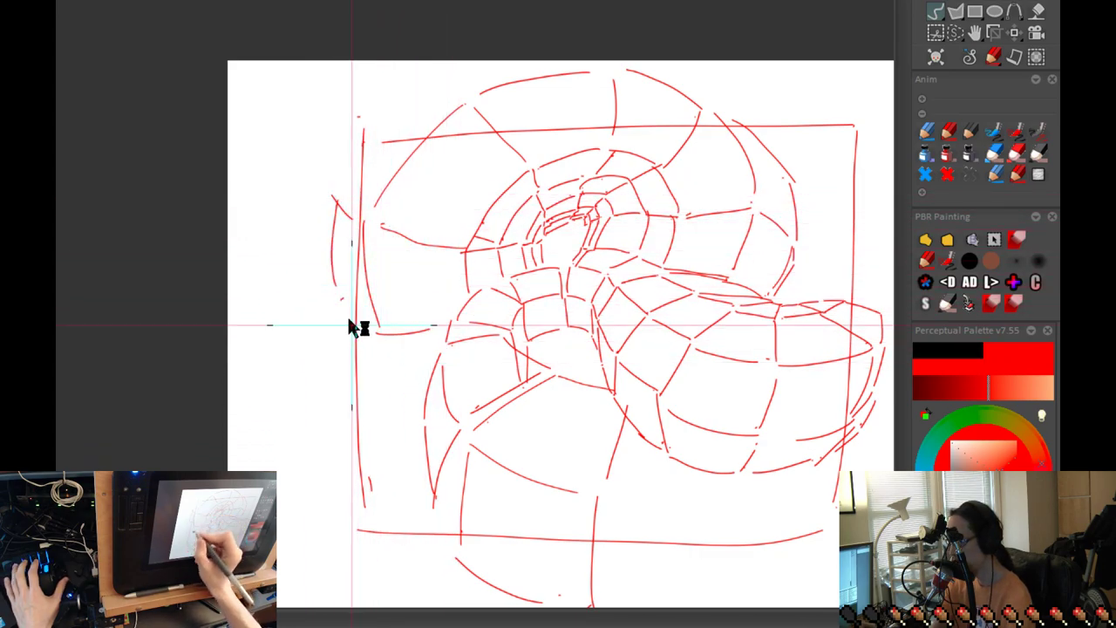
{"action": "mouse_move", "coordinate": [425, 90]}
{"action": "left_mouse_down"}
{"action": "mouse_move", "coordinate": [364, 173]}
{"action": "mouse_move", "coordinate": [458, 101]}
{"action": "left_mouse_up"}
Draw a short horizontal edge just above the frame's lower side, to the right of the surface's bottom vertical edge.
{"action": "key", "text": "less"}
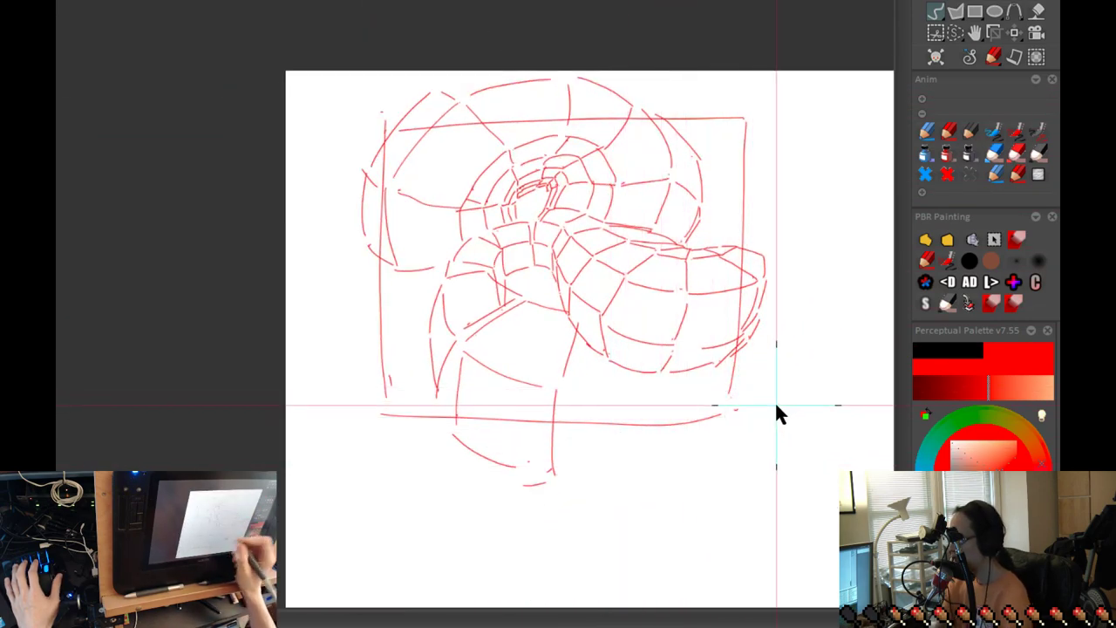
{"action": "key", "text": "plus"}
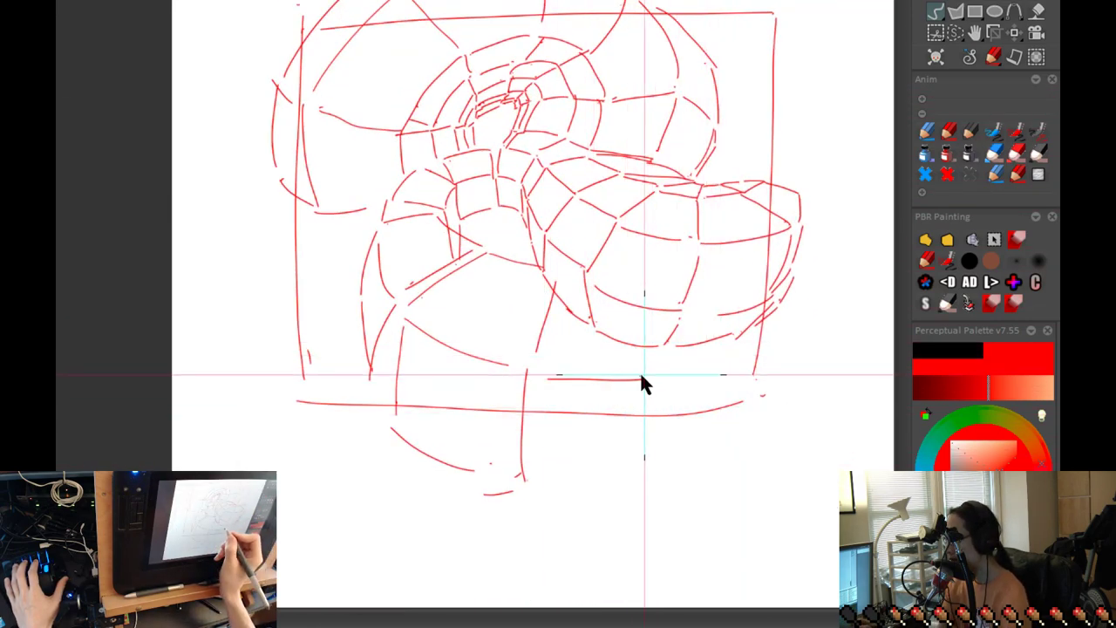
{"action": "key", "text": "minus"}
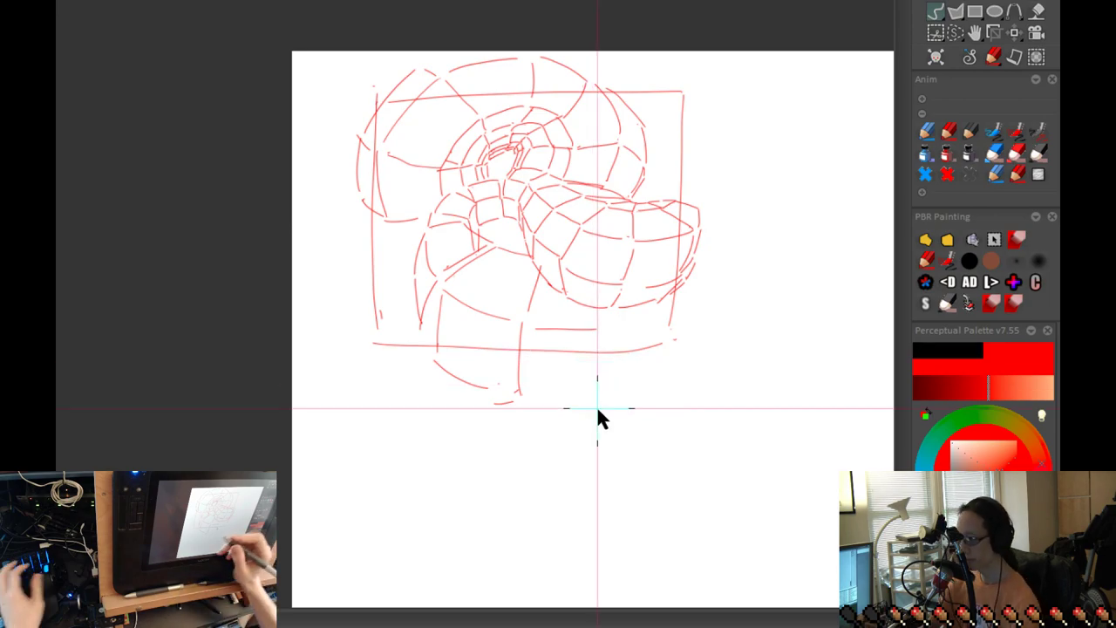
Sketch the left end and lower curve of a wide, flat ellipse in the empty area below the shell.
{"action": "scroll", "coordinate": [666, 468], "scroll_direction": "up", "scroll_amount": 3}
{"action": "left_click_drag", "start_coordinate": [665, 470], "coordinate": [745, 247]}
{"action": "left_click_drag", "start_coordinate": [607, 413], "coordinate": [596, 369]}
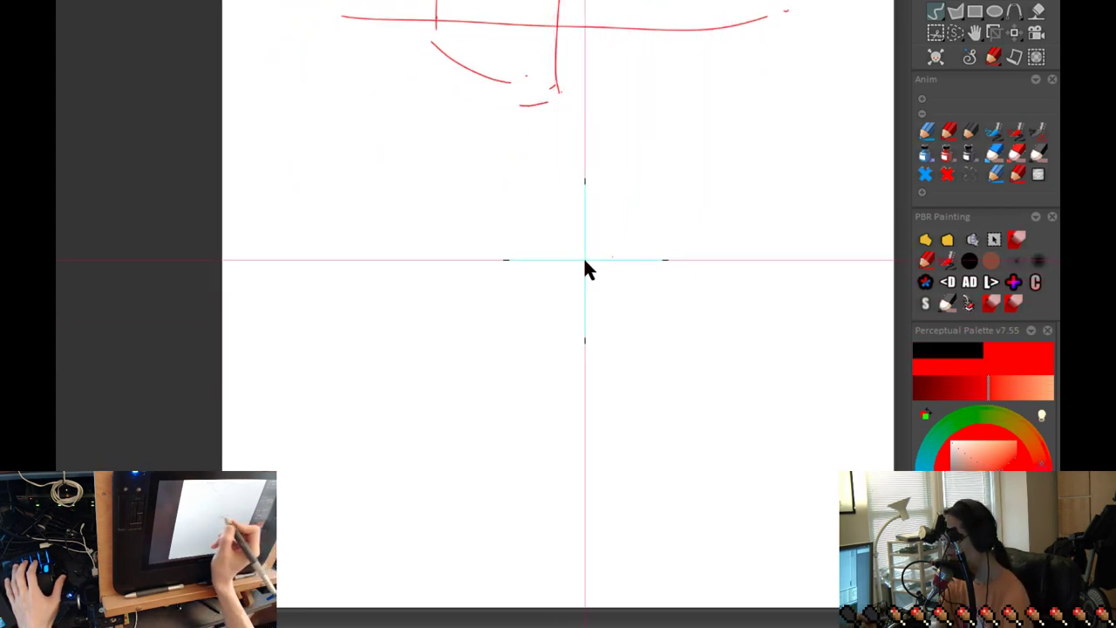
{"action": "mouse_move", "coordinate": [611, 258]}
{"action": "left_mouse_down"}
{"action": "mouse_move", "coordinate": [536, 276]}
{"action": "mouse_move", "coordinate": [567, 261]}
{"action": "mouse_move", "coordinate": [535, 275]}
{"action": "left_mouse_up"}
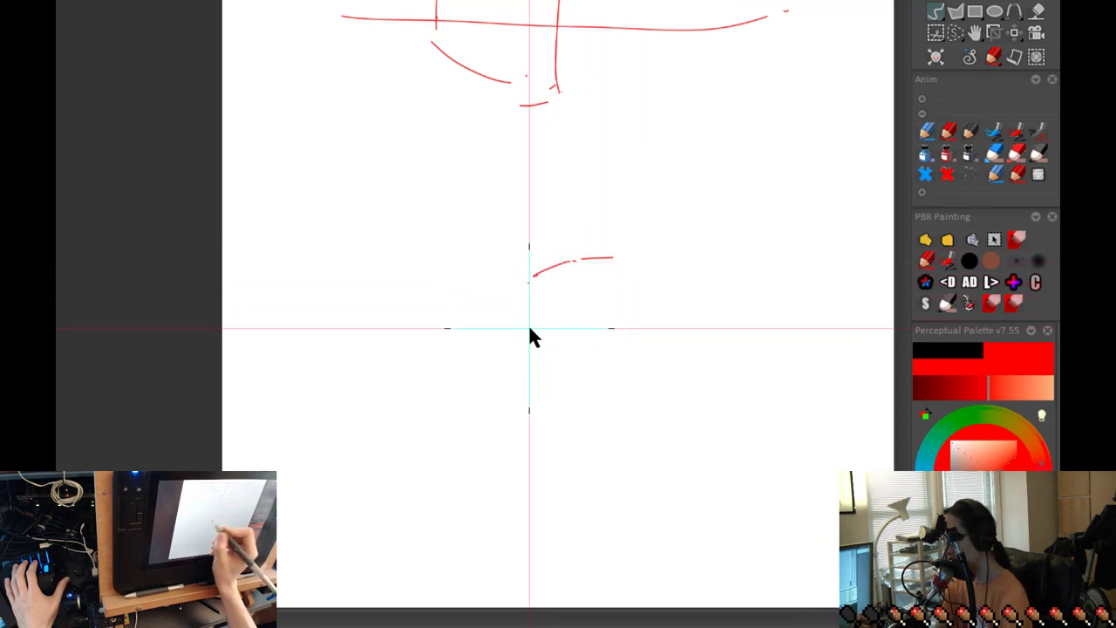
{"action": "left_click_drag", "start_coordinate": [525, 319], "coordinate": [524, 285]}
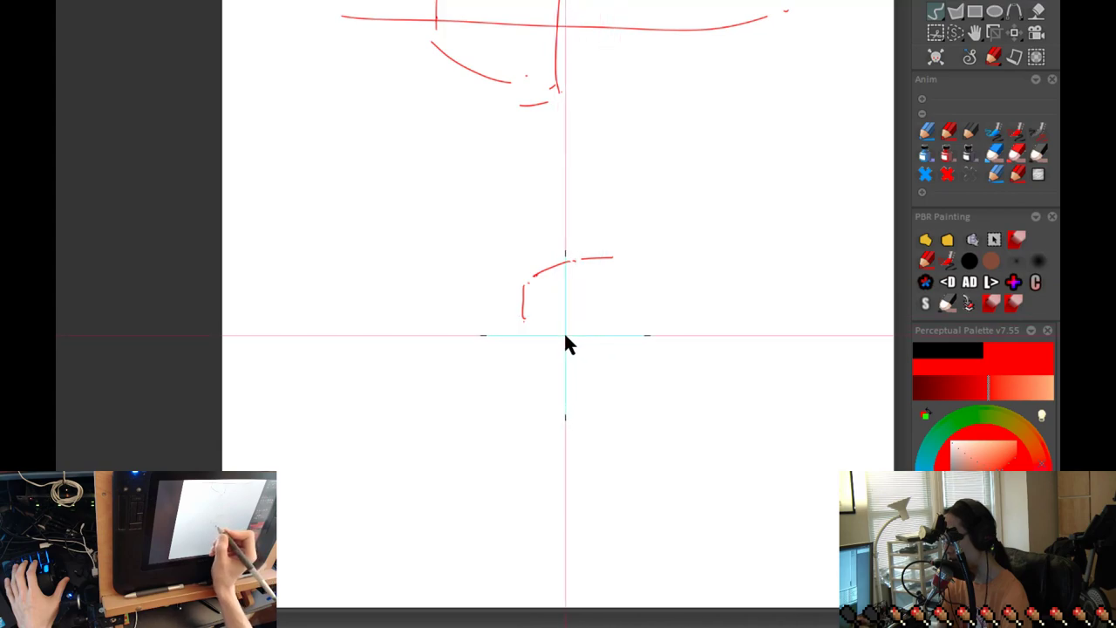
{"action": "mouse_move", "coordinate": [524, 327]}
{"action": "left_mouse_down"}
{"action": "mouse_move", "coordinate": [599, 350]}
{"action": "mouse_move", "coordinate": [648, 341]}
{"action": "mouse_move", "coordinate": [620, 351]}
{"action": "mouse_move", "coordinate": [711, 333]}
{"action": "mouse_move", "coordinate": [621, 350]}
{"action": "mouse_move", "coordinate": [708, 332]}
{"action": "left_mouse_up"}
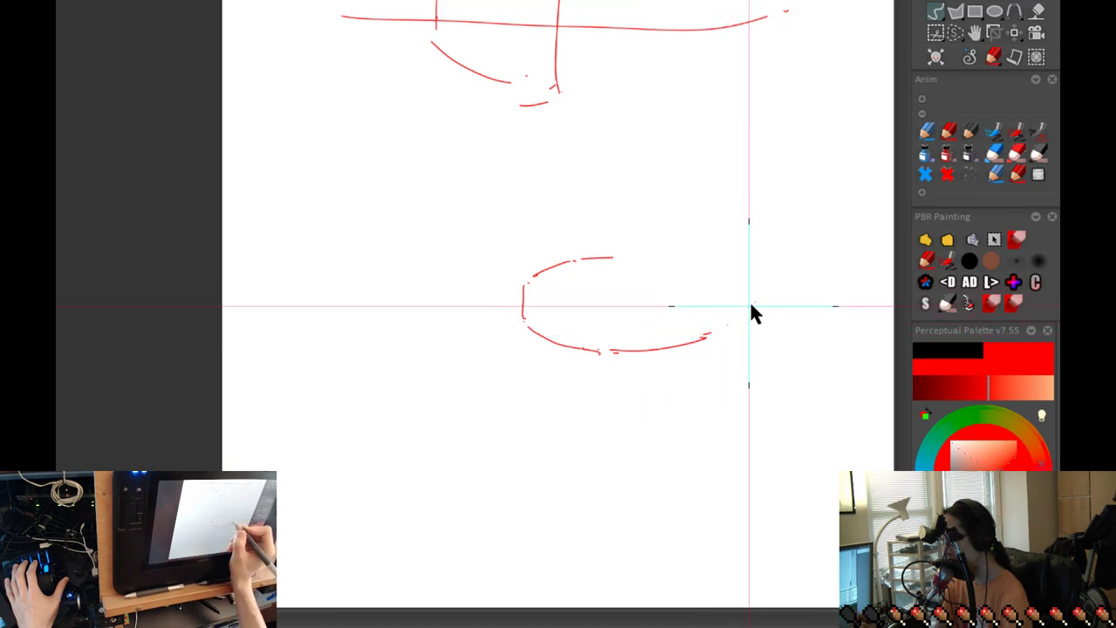
Complete the flat ellipse with short strokes around its right end and across its top, undoing the stray stroke.
{"action": "left_click_drag", "start_coordinate": [758, 296], "coordinate": [728, 325]}
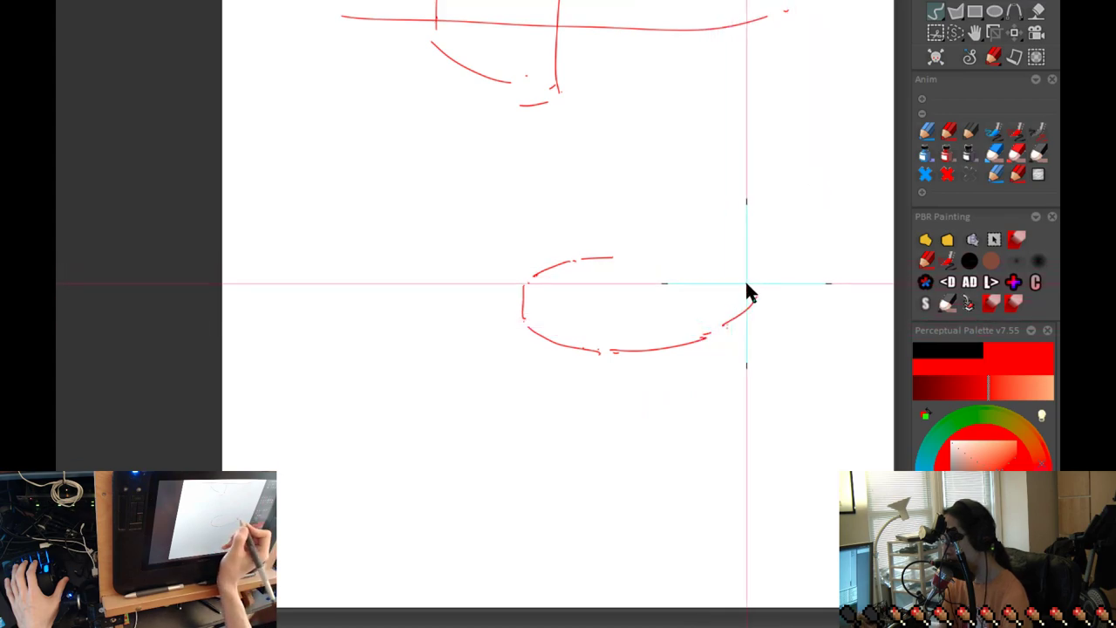
{"action": "left_click_drag", "start_coordinate": [756, 297], "coordinate": [717, 268]}
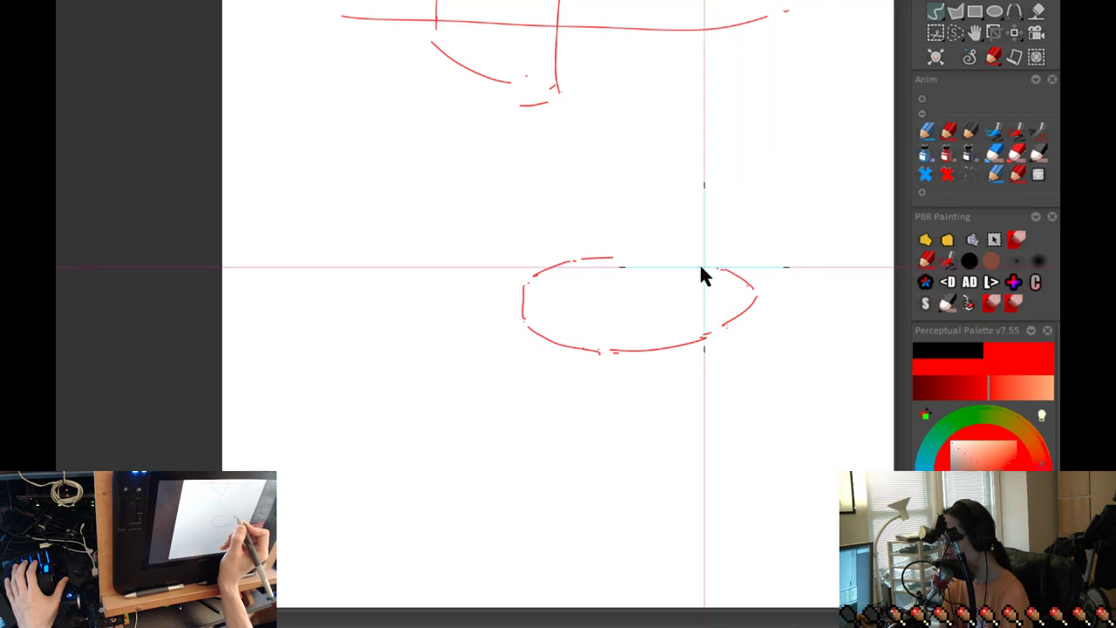
{"action": "mouse_move", "coordinate": [473, 182]}
{"action": "left_mouse_down"}
{"action": "mouse_move", "coordinate": [396, 259]}
{"action": "mouse_move", "coordinate": [236, 200]}
{"action": "left_mouse_up"}
{"action": "key", "text": "ctrl+z"}
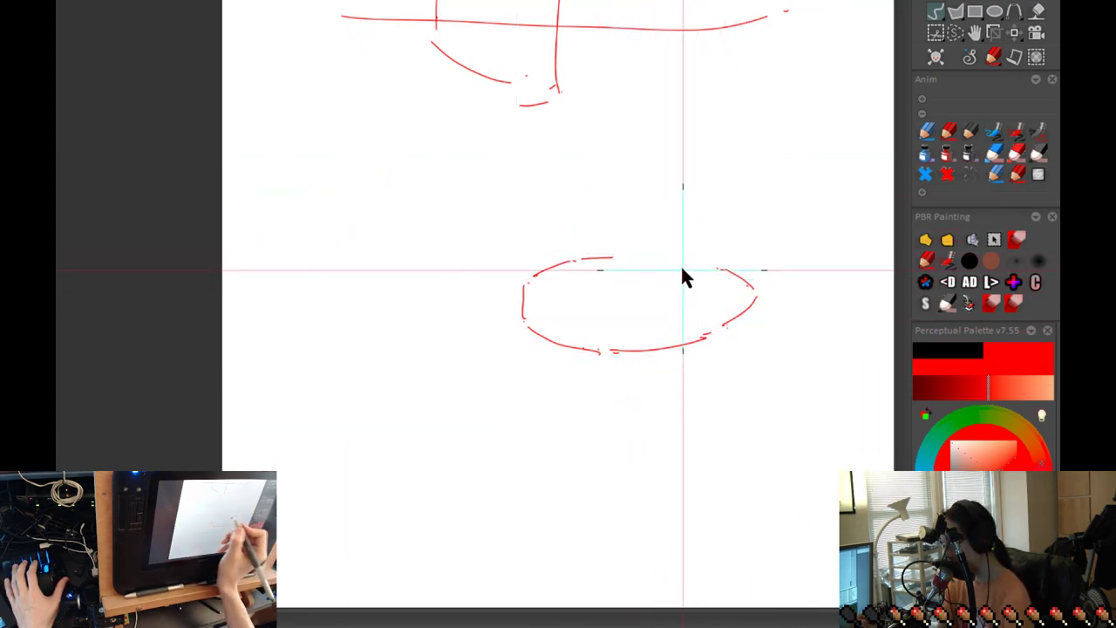
{"action": "left_click_drag", "start_coordinate": [704, 264], "coordinate": [663, 259]}
{"action": "left_click_drag", "start_coordinate": [649, 258], "coordinate": [620, 258]}
Draw a vertical edge down from the ellipse's left end and a four-sided face beneath its right end.
{"action": "left_click_drag", "start_coordinate": [721, 383], "coordinate": [706, 343]}
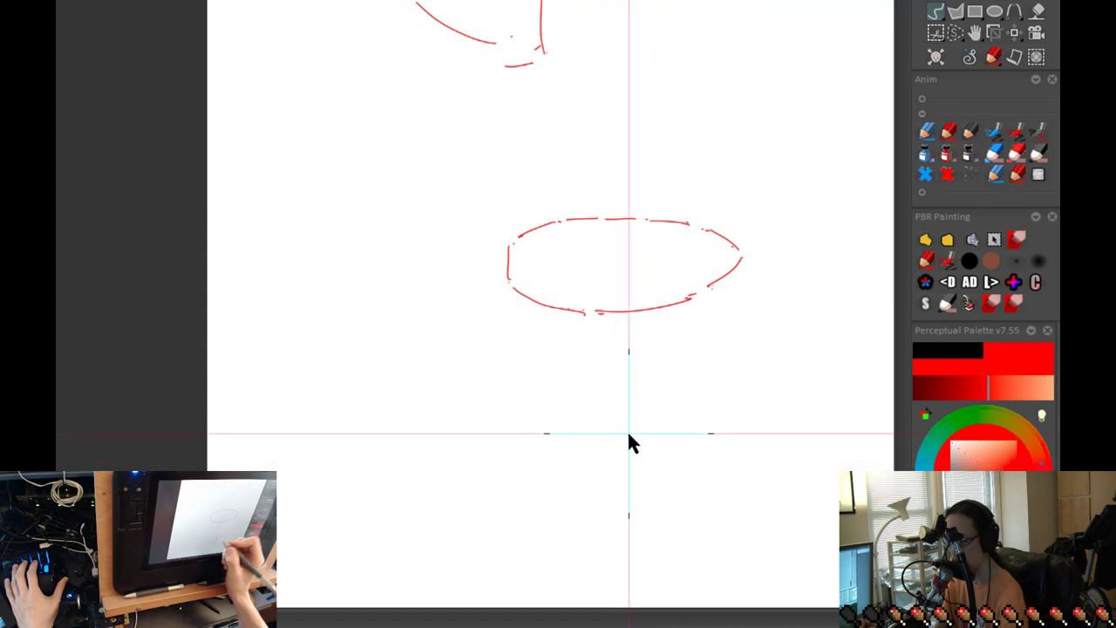
{"action": "left_click_drag", "start_coordinate": [505, 302], "coordinate": [506, 354]}
{"action": "left_click", "coordinate": [750, 267]}
{"action": "left_click", "coordinate": [739, 351]}
{"action": "mouse_move", "coordinate": [747, 262]}
{"action": "left_mouse_down"}
{"action": "mouse_move", "coordinate": [746, 333]}
{"action": "mouse_move", "coordinate": [769, 343]}
{"action": "mouse_move", "coordinate": [734, 347]}
{"action": "mouse_move", "coordinate": [704, 367]}
{"action": "mouse_move", "coordinate": [737, 347]}
{"action": "mouse_move", "coordinate": [705, 367]}
{"action": "left_mouse_up"}
{"action": "left_click_drag", "start_coordinate": [707, 299], "coordinate": [703, 367]}
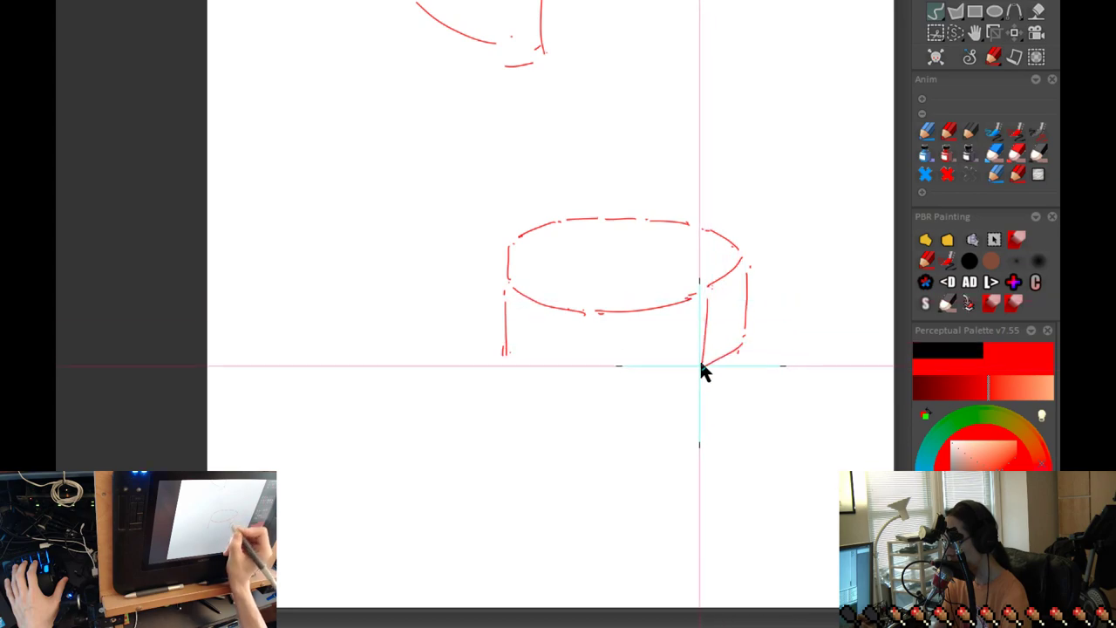
Fill in the front of the first ring with two four-sided faces below the ellipse's lower curve.
{"action": "left_click_drag", "start_coordinate": [688, 305], "coordinate": [686, 369]}
{"action": "mouse_move", "coordinate": [592, 314]}
{"action": "left_mouse_down"}
{"action": "mouse_move", "coordinate": [592, 379]}
{"action": "mouse_move", "coordinate": [693, 377]}
{"action": "left_mouse_up"}
{"action": "left_click_drag", "start_coordinate": [581, 314], "coordinate": [582, 379]}
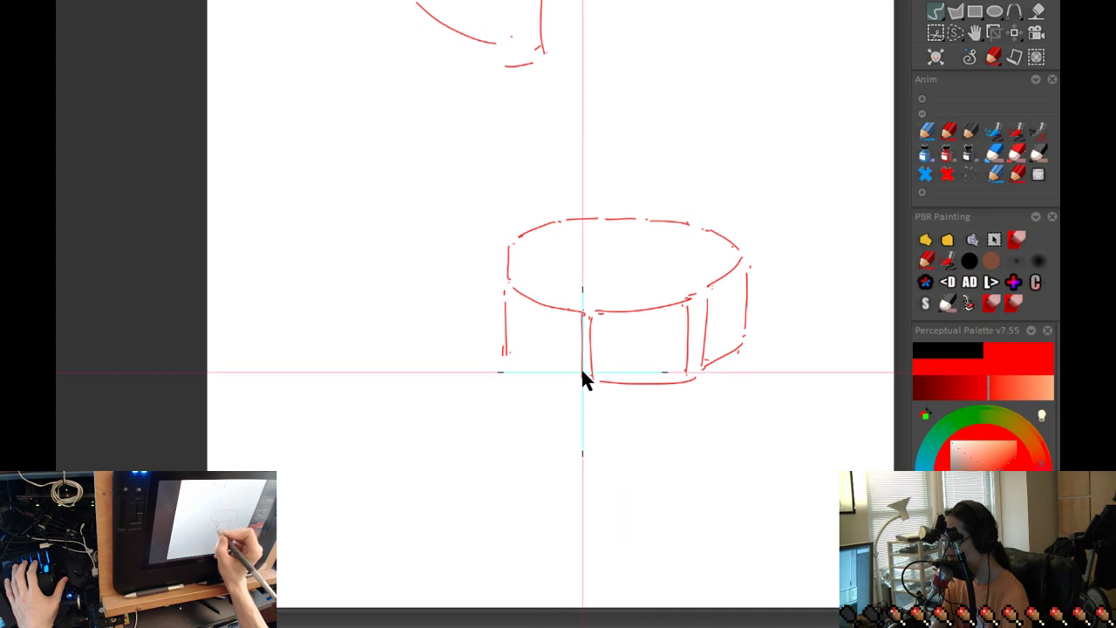
{"action": "mouse_move", "coordinate": [512, 295]}
{"action": "left_mouse_down"}
{"action": "mouse_move", "coordinate": [513, 370]}
{"action": "mouse_move", "coordinate": [534, 382]}
{"action": "mouse_move", "coordinate": [564, 389]}
{"action": "left_mouse_up"}
{"action": "left_click_drag", "start_coordinate": [513, 359], "coordinate": [582, 378]}
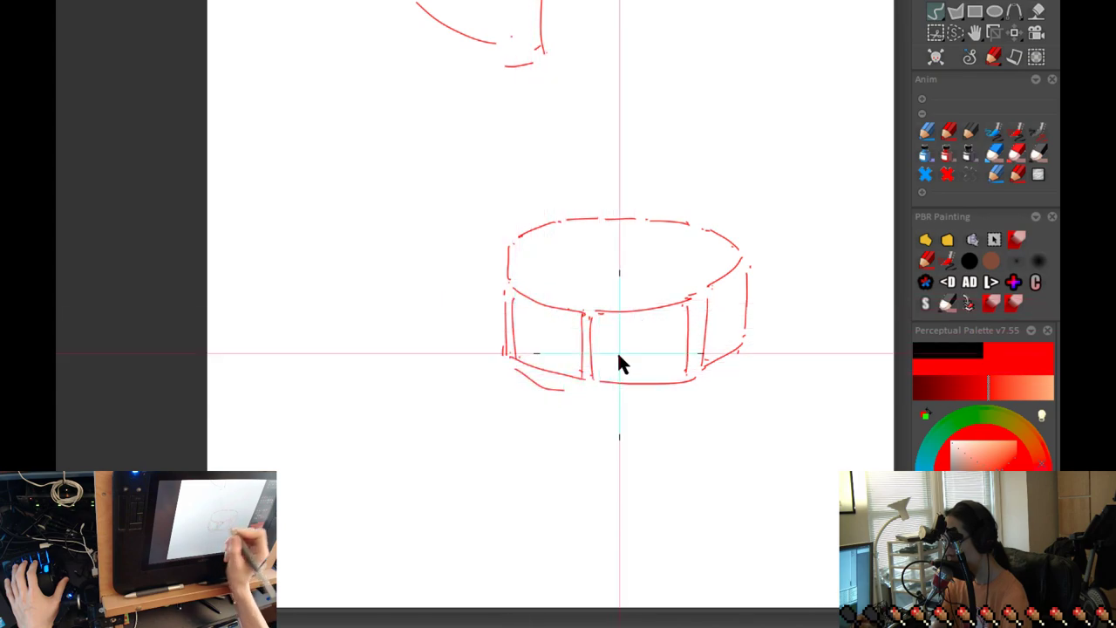
Add a second row of slightly wider four-sided faces directly below the first ring.
{"action": "key", "text": "less"}
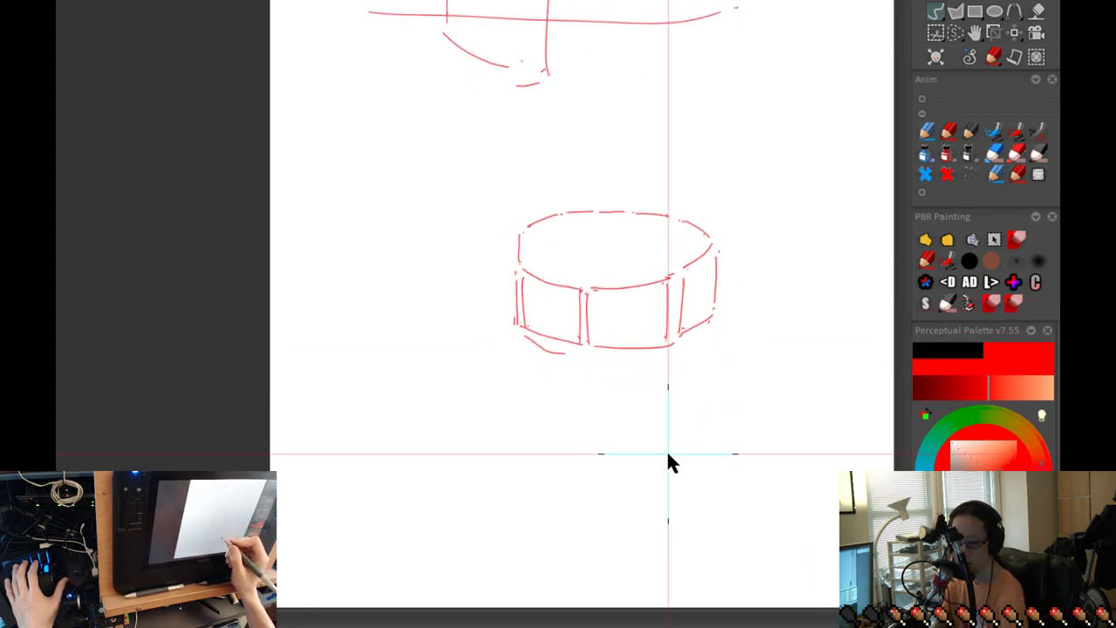
{"action": "left_click_drag", "start_coordinate": [669, 455], "coordinate": [718, 379]}
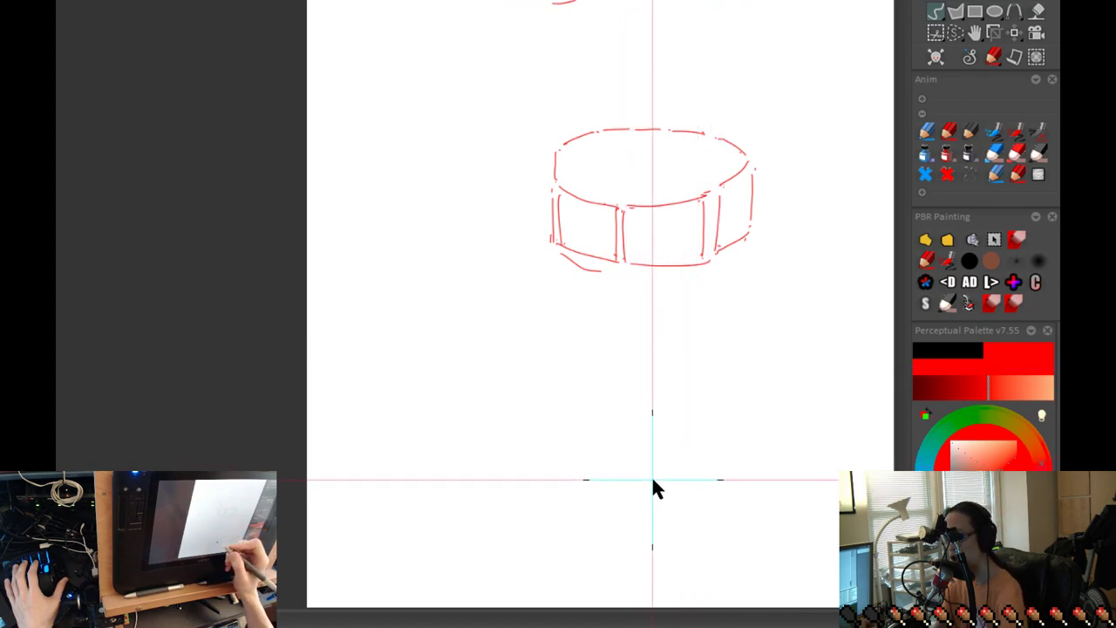
{"action": "left_click_drag", "start_coordinate": [679, 475], "coordinate": [656, 406]}
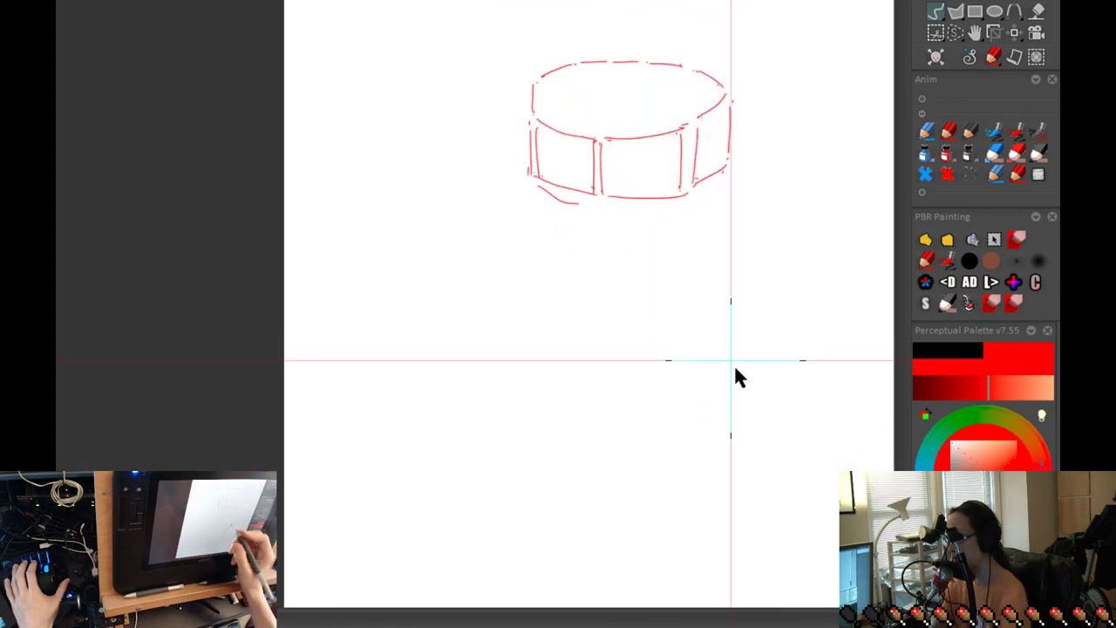
{"action": "key", "text": "less"}
{"action": "left_click_drag", "start_coordinate": [726, 405], "coordinate": [713, 373]}
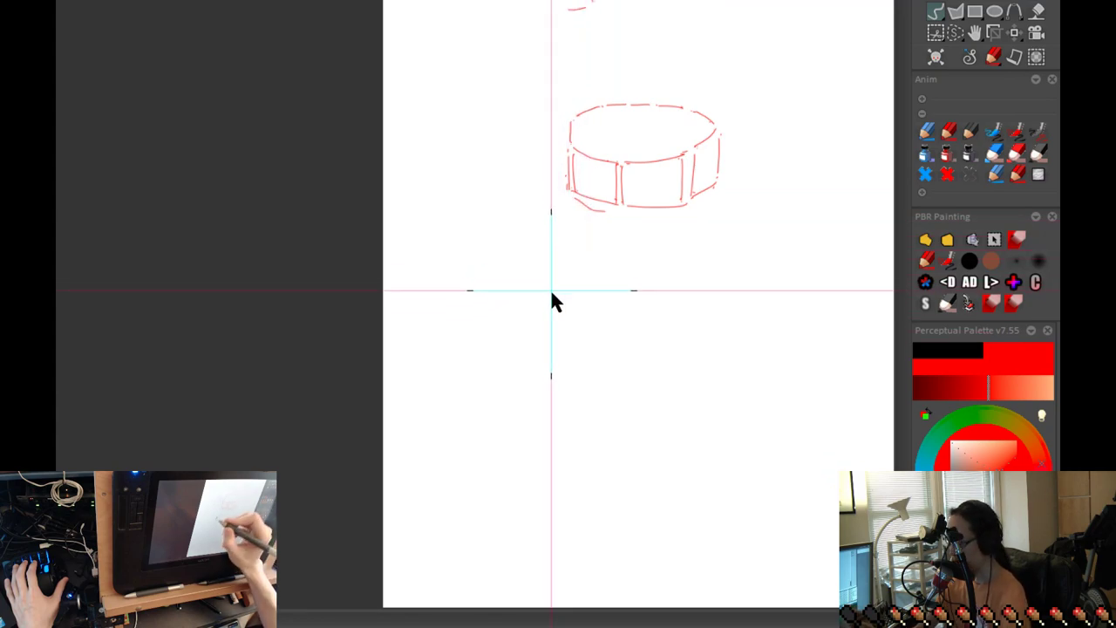
{"action": "left_click_drag", "start_coordinate": [566, 192], "coordinate": [557, 253]}
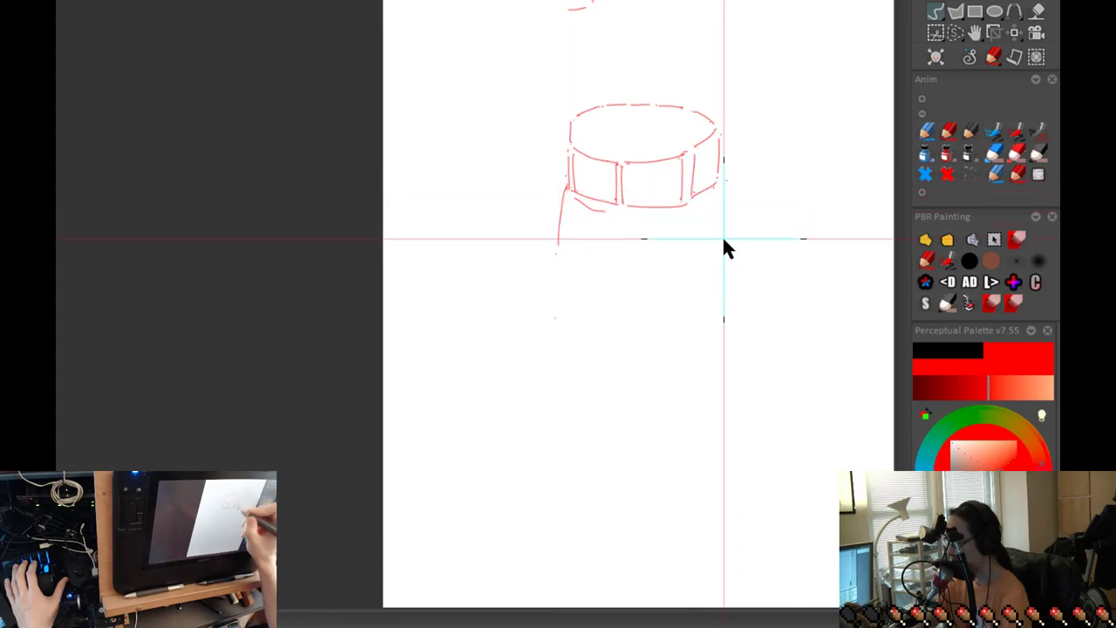
{"action": "left_click_drag", "start_coordinate": [719, 185], "coordinate": [727, 243]}
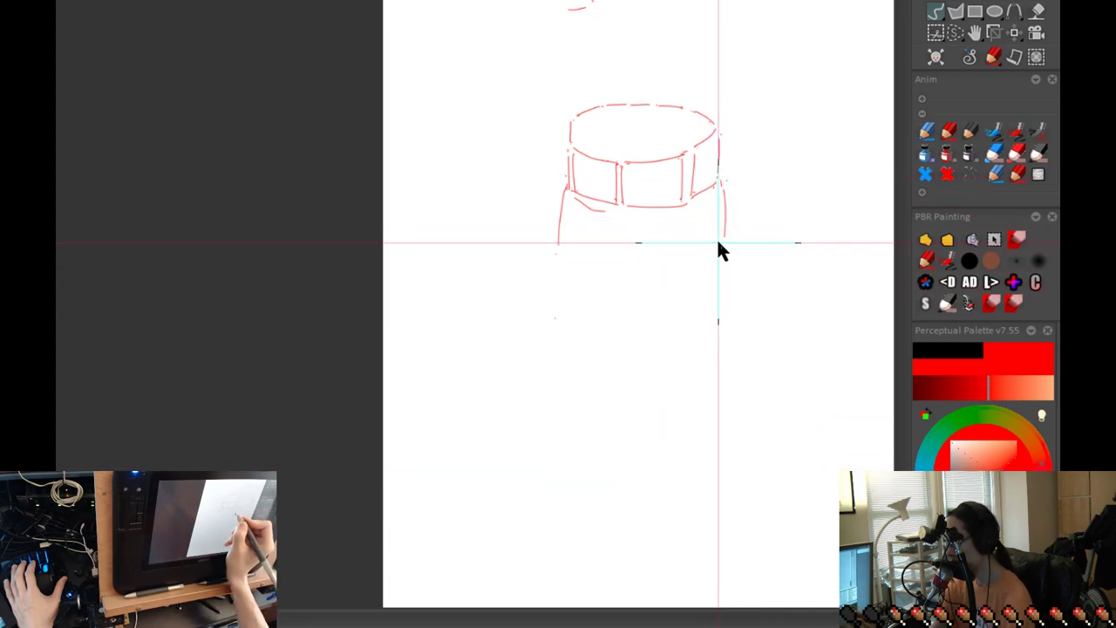
{"action": "mouse_move", "coordinate": [621, 211]}
{"action": "left_mouse_down"}
{"action": "mouse_move", "coordinate": [623, 257]}
{"action": "mouse_move", "coordinate": [674, 247]}
{"action": "left_mouse_up"}
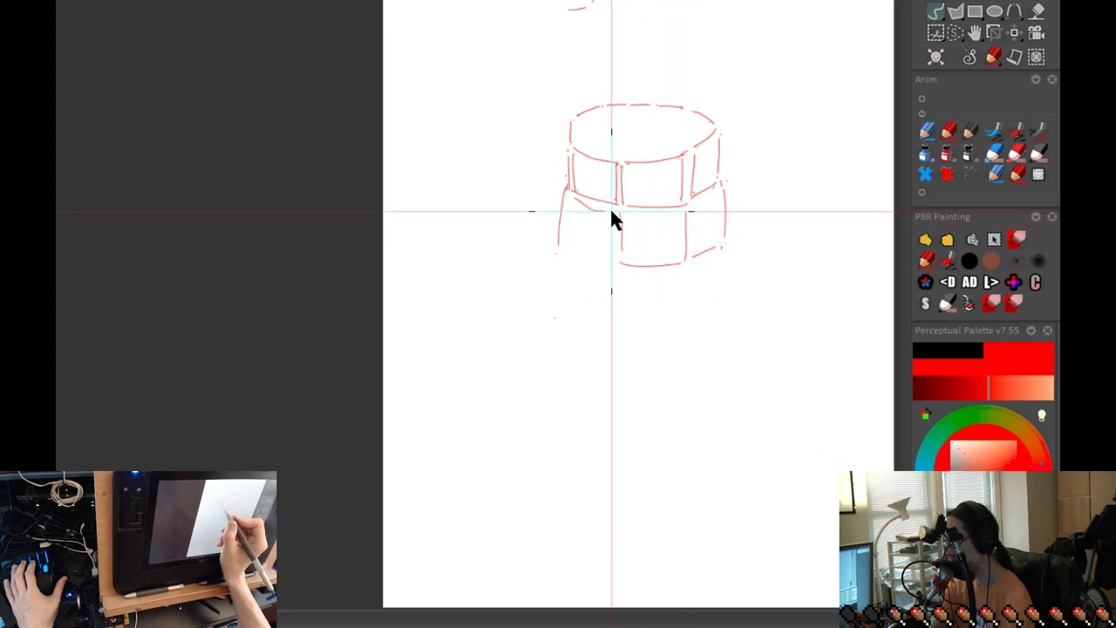
{"action": "left_click_drag", "start_coordinate": [564, 256], "coordinate": [616, 261]}
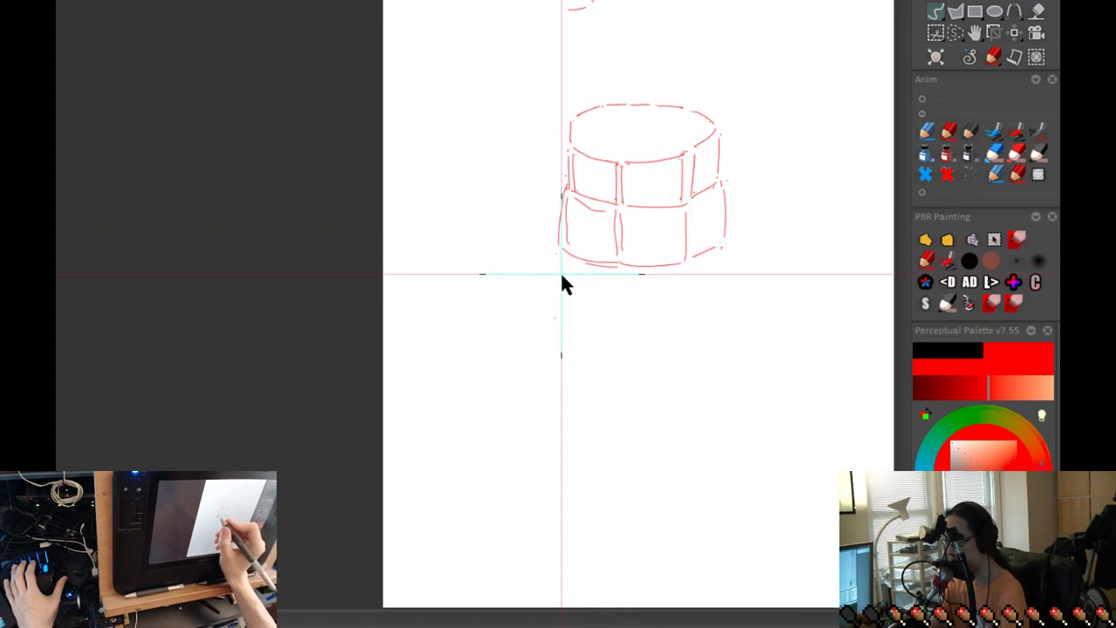
Draw a third, taller row of faces at the form's widest part, closed by a curved lower edge.
{"action": "left_click_drag", "start_coordinate": [553, 256], "coordinate": [558, 321]}
{"action": "left_click_drag", "start_coordinate": [728, 253], "coordinate": [726, 311]}
{"action": "left_click_drag", "start_coordinate": [615, 266], "coordinate": [615, 317]}
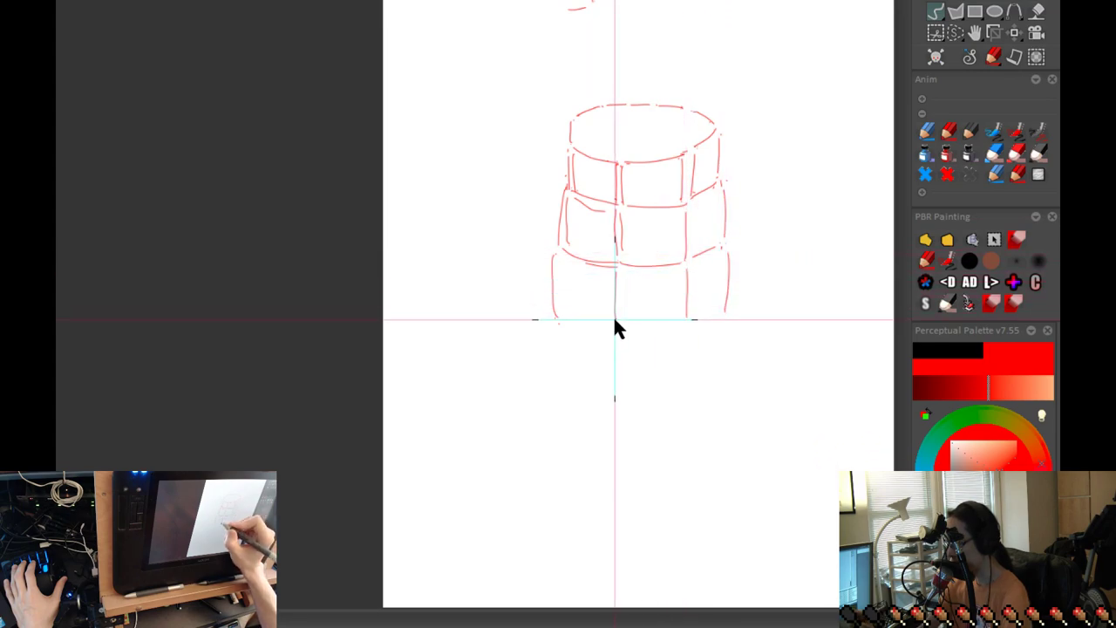
{"action": "mouse_move", "coordinate": [561, 254]}
{"action": "left_mouse_down"}
{"action": "mouse_move", "coordinate": [560, 329]}
{"action": "mouse_move", "coordinate": [550, 322]}
{"action": "mouse_move", "coordinate": [609, 337]}
{"action": "mouse_move", "coordinate": [655, 313]}
{"action": "mouse_move", "coordinate": [627, 336]}
{"action": "mouse_move", "coordinate": [659, 342]}
{"action": "mouse_move", "coordinate": [708, 316]}
{"action": "mouse_move", "coordinate": [725, 319]}
{"action": "mouse_move", "coordinate": [687, 325]}
{"action": "mouse_move", "coordinate": [720, 337]}
{"action": "mouse_move", "coordinate": [723, 313]}
{"action": "mouse_move", "coordinate": [695, 334]}
{"action": "left_mouse_up"}
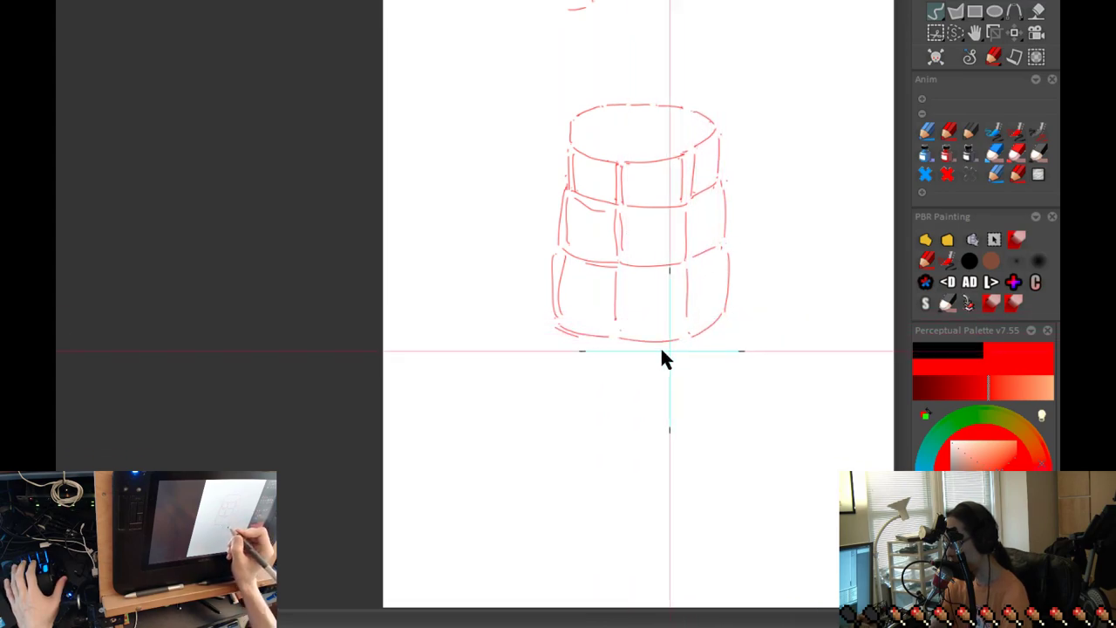
Draw a fourth row of faces that tapers inward to a narrower curved lower edge.
{"action": "left_click_drag", "start_coordinate": [617, 346], "coordinate": [620, 413]}
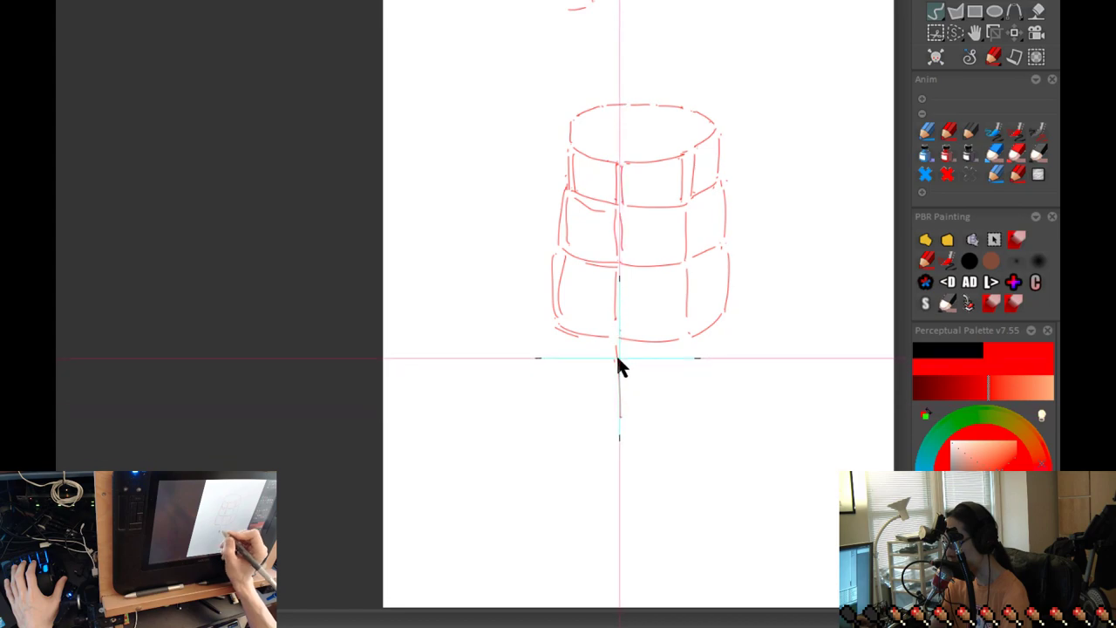
{"action": "mouse_move", "coordinate": [559, 316]}
{"action": "left_mouse_down"}
{"action": "mouse_move", "coordinate": [584, 401]}
{"action": "mouse_move", "coordinate": [569, 386]}
{"action": "mouse_move", "coordinate": [623, 392]}
{"action": "mouse_move", "coordinate": [659, 414]}
{"action": "left_mouse_up"}
{"action": "left_click_drag", "start_coordinate": [686, 351], "coordinate": [672, 408]}
{"action": "mouse_move", "coordinate": [725, 327]}
{"action": "left_mouse_down"}
{"action": "mouse_move", "coordinate": [711, 383]}
{"action": "mouse_move", "coordinate": [689, 406]}
{"action": "left_mouse_up"}
{"action": "left_click", "coordinate": [557, 327]}
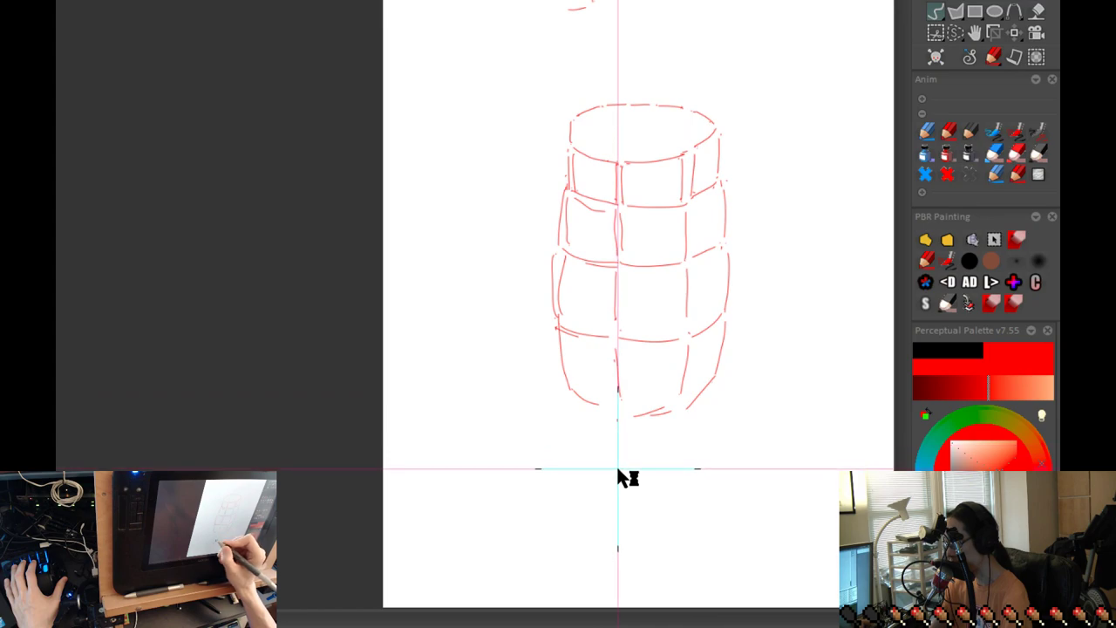
Continue the taper with a fifth, narrower row of faces below the fourth.
{"action": "left_click_drag", "start_coordinate": [621, 419], "coordinate": [621, 471]}
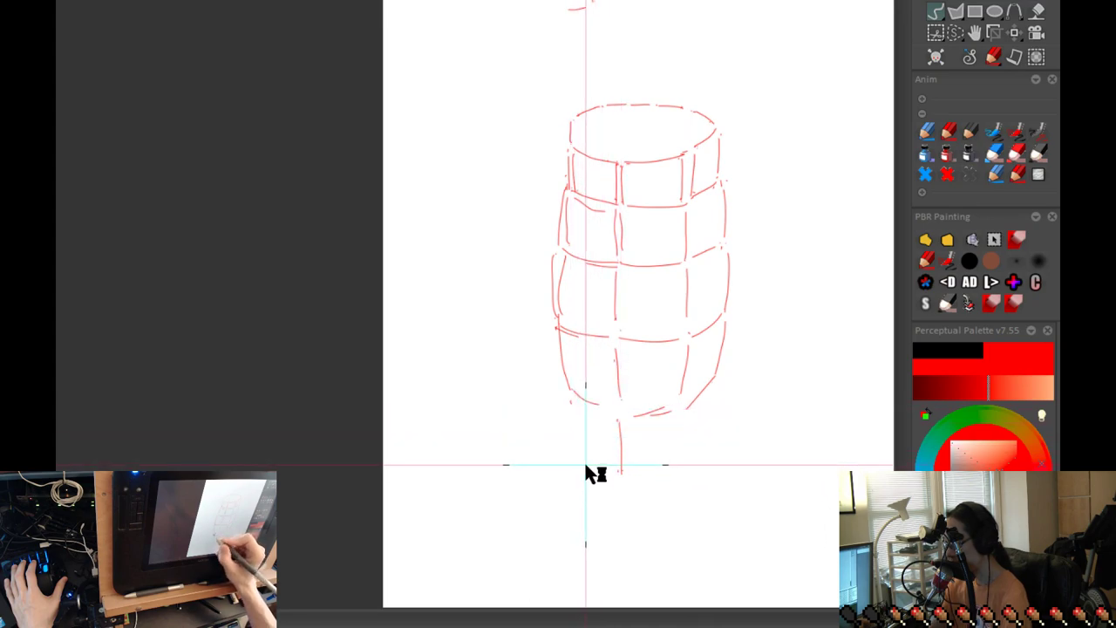
{"action": "mouse_move", "coordinate": [570, 401]}
{"action": "left_mouse_down"}
{"action": "mouse_move", "coordinate": [577, 440]}
{"action": "mouse_move", "coordinate": [609, 463]}
{"action": "mouse_move", "coordinate": [587, 454]}
{"action": "mouse_move", "coordinate": [623, 469]}
{"action": "mouse_move", "coordinate": [703, 440]}
{"action": "mouse_move", "coordinate": [614, 458]}
{"action": "mouse_move", "coordinate": [671, 465]}
{"action": "left_mouse_up"}
{"action": "left_click_drag", "start_coordinate": [681, 416], "coordinate": [671, 462]}
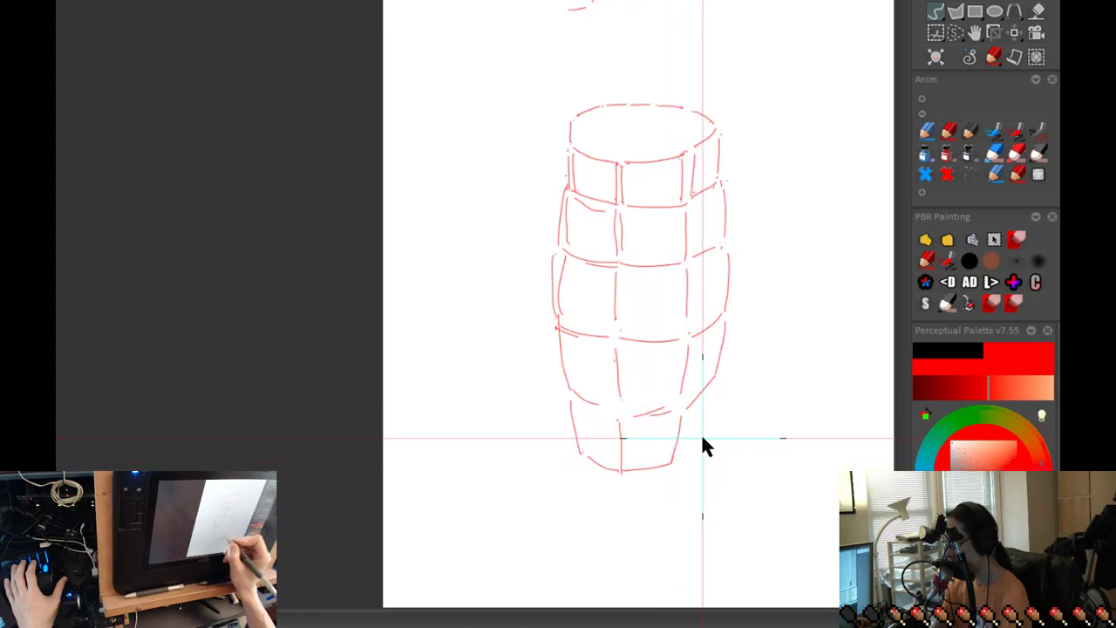
{"action": "mouse_move", "coordinate": [721, 391]}
{"action": "left_mouse_down"}
{"action": "mouse_move", "coordinate": [704, 433]}
{"action": "mouse_move", "coordinate": [676, 463]}
{"action": "left_mouse_up"}
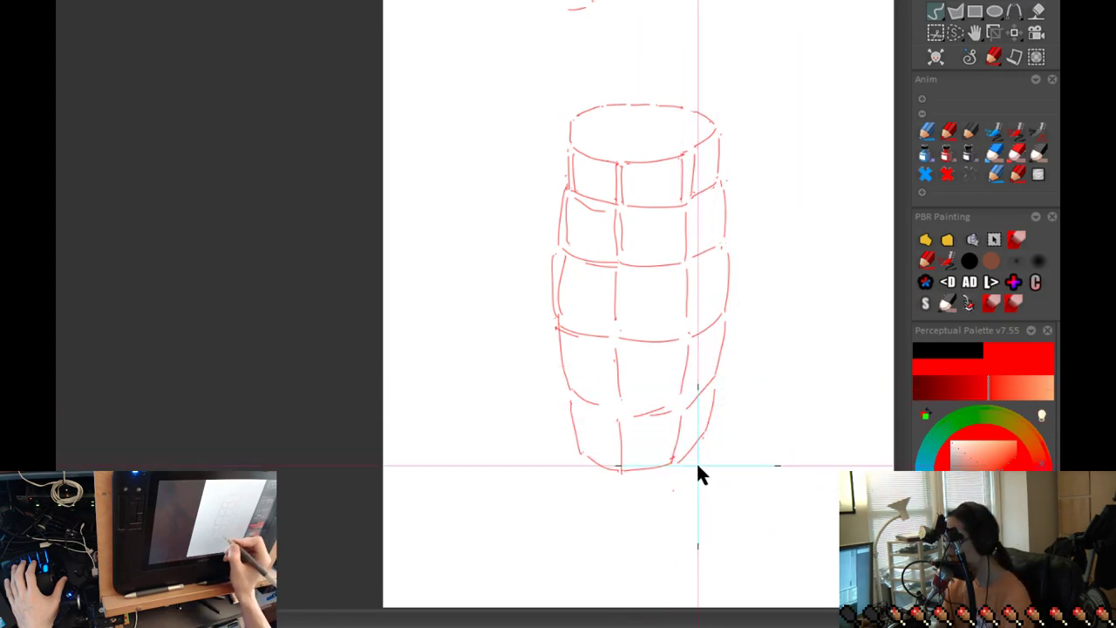
Close the barrel-like form with a shallow bottom row of faces and double the edges along its lower left side.
{"action": "mouse_move", "coordinate": [707, 438]}
{"action": "left_mouse_down"}
{"action": "mouse_move", "coordinate": [666, 496]}
{"action": "mouse_move", "coordinate": [623, 491]}
{"action": "left_mouse_up"}
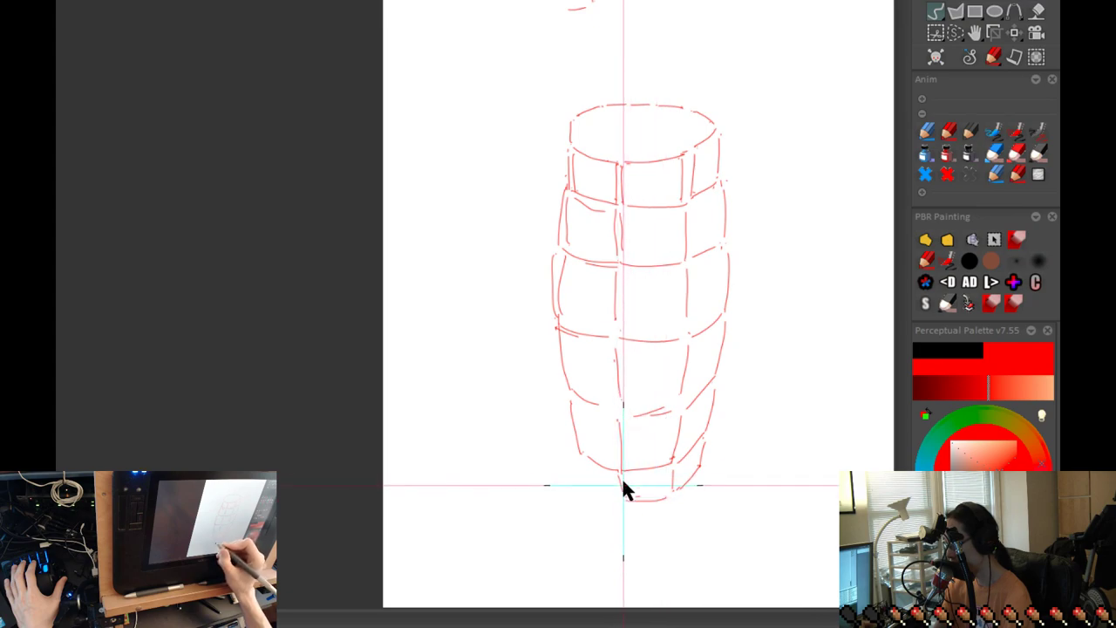
{"action": "mouse_move", "coordinate": [580, 461]}
{"action": "left_mouse_down"}
{"action": "mouse_move", "coordinate": [585, 484]}
{"action": "mouse_move", "coordinate": [620, 498]}
{"action": "left_mouse_up"}
{"action": "left_click_drag", "start_coordinate": [557, 331], "coordinate": [579, 449]}
{"action": "left_click_drag", "start_coordinate": [567, 401], "coordinate": [577, 455]}
{"action": "left_click_drag", "start_coordinate": [680, 449], "coordinate": [689, 541]}
{"action": "left_click_drag", "start_coordinate": [751, 477], "coordinate": [745, 424]}
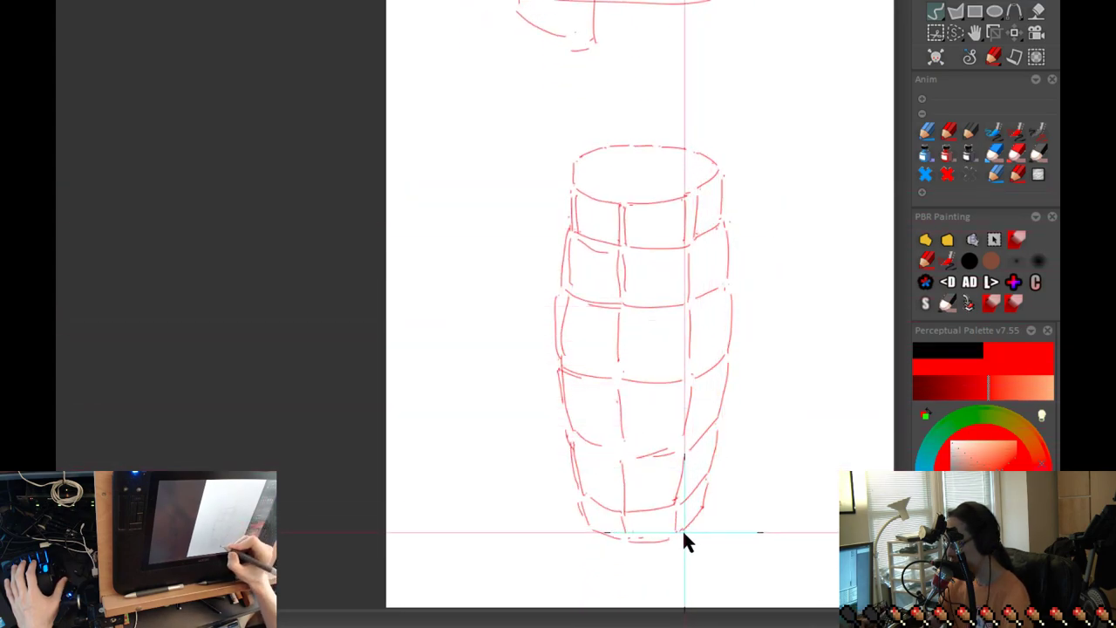
Draw the outline of a narrow slanted strip rising from the barrel form's open top toward the upper right.
{"action": "left_click_drag", "start_coordinate": [713, 464], "coordinate": [742, 488]}
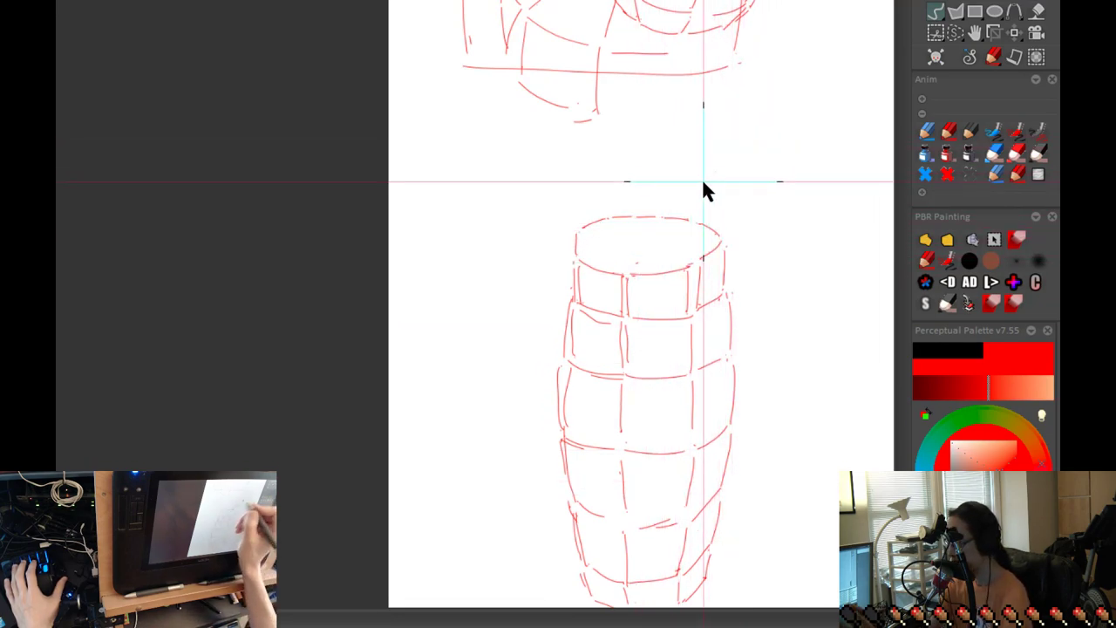
{"action": "left_click_drag", "start_coordinate": [709, 179], "coordinate": [642, 261]}
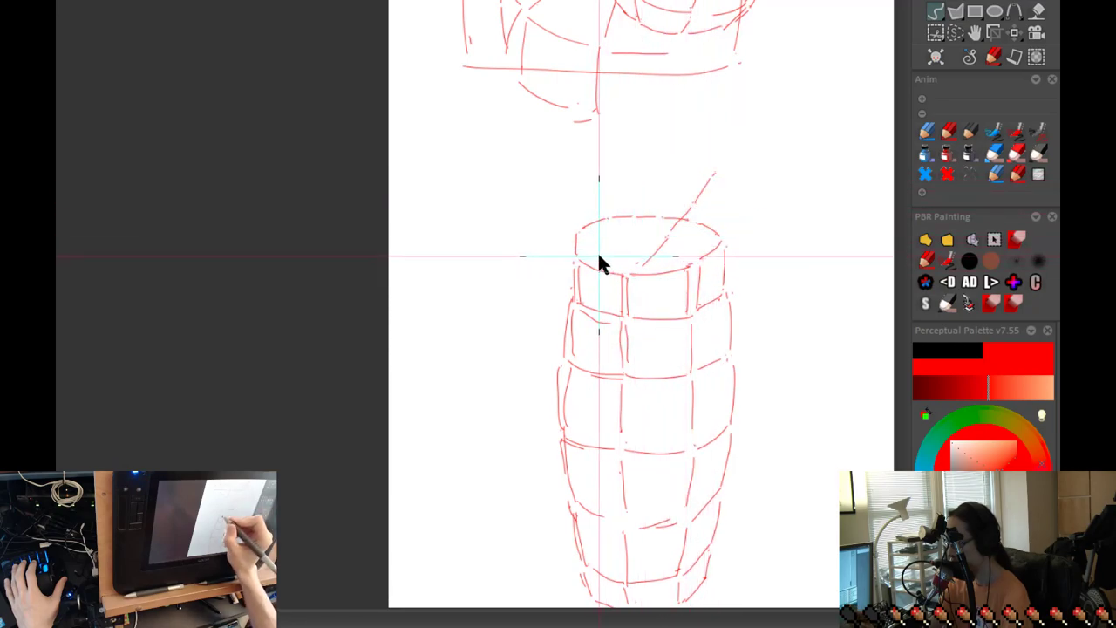
{"action": "left_click_drag", "start_coordinate": [618, 228], "coordinate": [602, 254]}
{"action": "left_click_drag", "start_coordinate": [646, 199], "coordinate": [625, 226]}
{"action": "left_click_drag", "start_coordinate": [670, 170], "coordinate": [651, 195]}
{"action": "left_click_drag", "start_coordinate": [711, 169], "coordinate": [672, 170]}
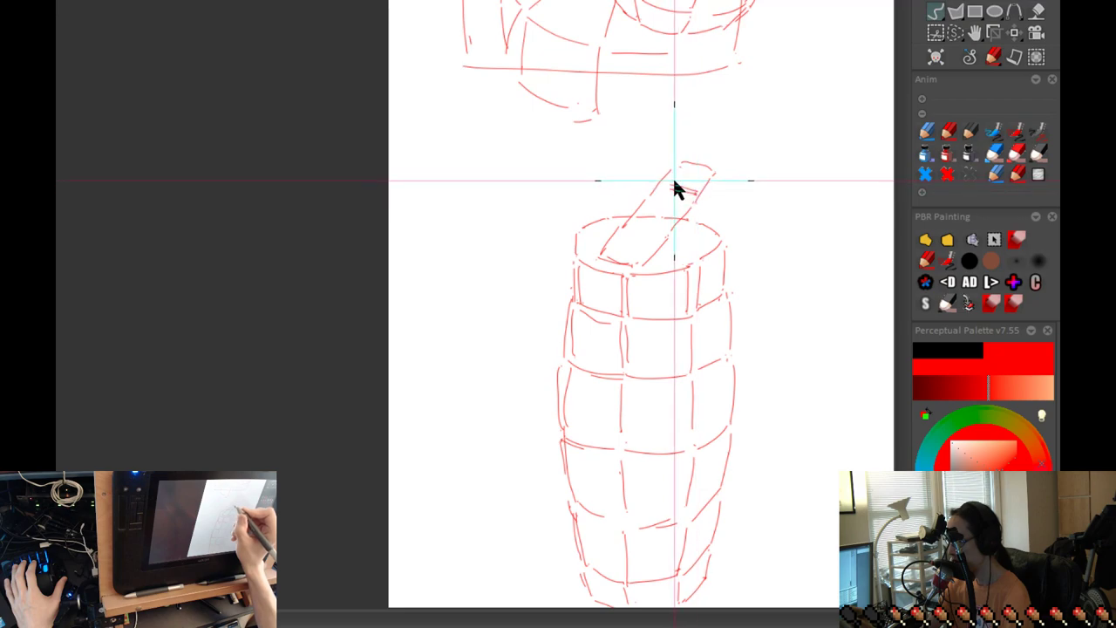
Detail the slanted strip with an inset panel and short cross lines, and add parallel edges along both sides for thickness.
{"action": "left_click_drag", "start_coordinate": [672, 179], "coordinate": [698, 189]}
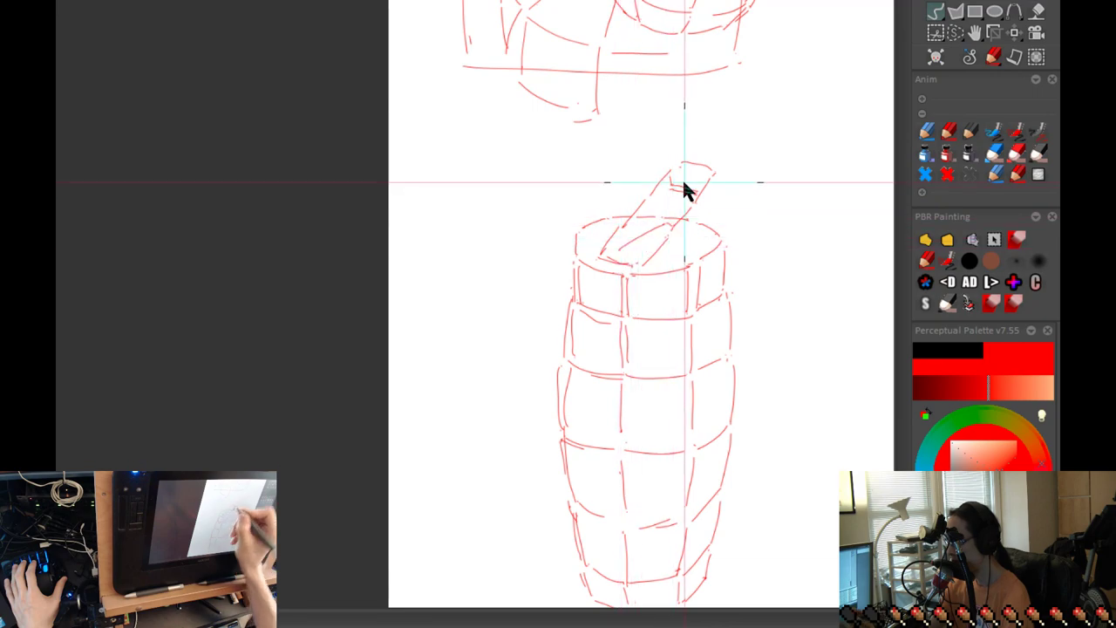
{"action": "mouse_move", "coordinate": [670, 185]}
{"action": "left_mouse_down"}
{"action": "mouse_move", "coordinate": [671, 199]}
{"action": "mouse_move", "coordinate": [695, 203]}
{"action": "mouse_move", "coordinate": [673, 211]}
{"action": "mouse_move", "coordinate": [685, 214]}
{"action": "left_mouse_up"}
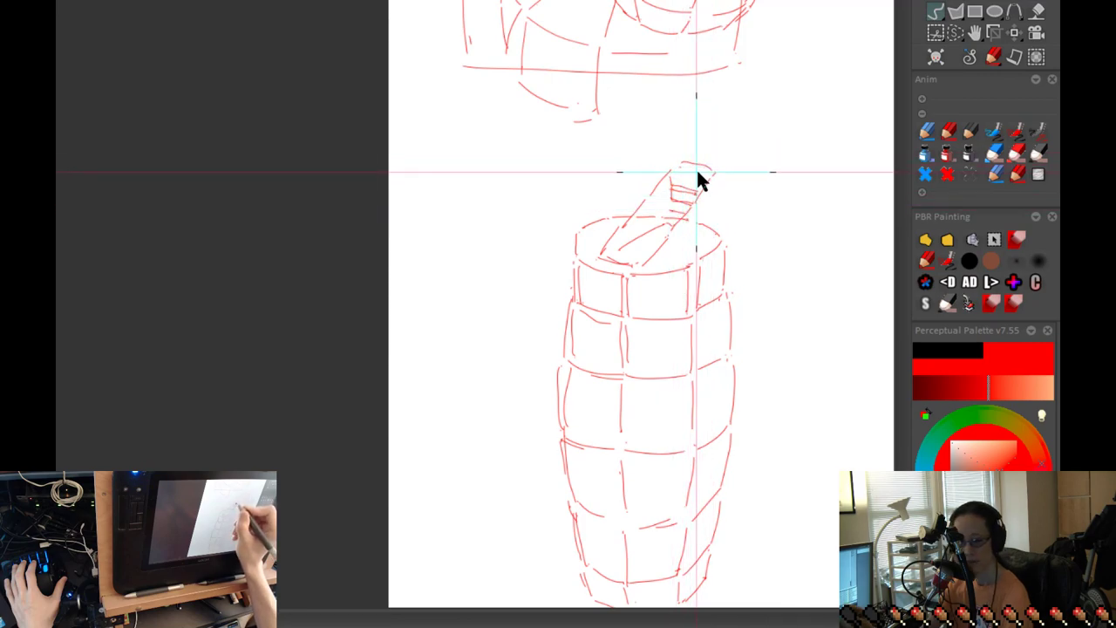
{"action": "left_click_drag", "start_coordinate": [696, 175], "coordinate": [673, 184]}
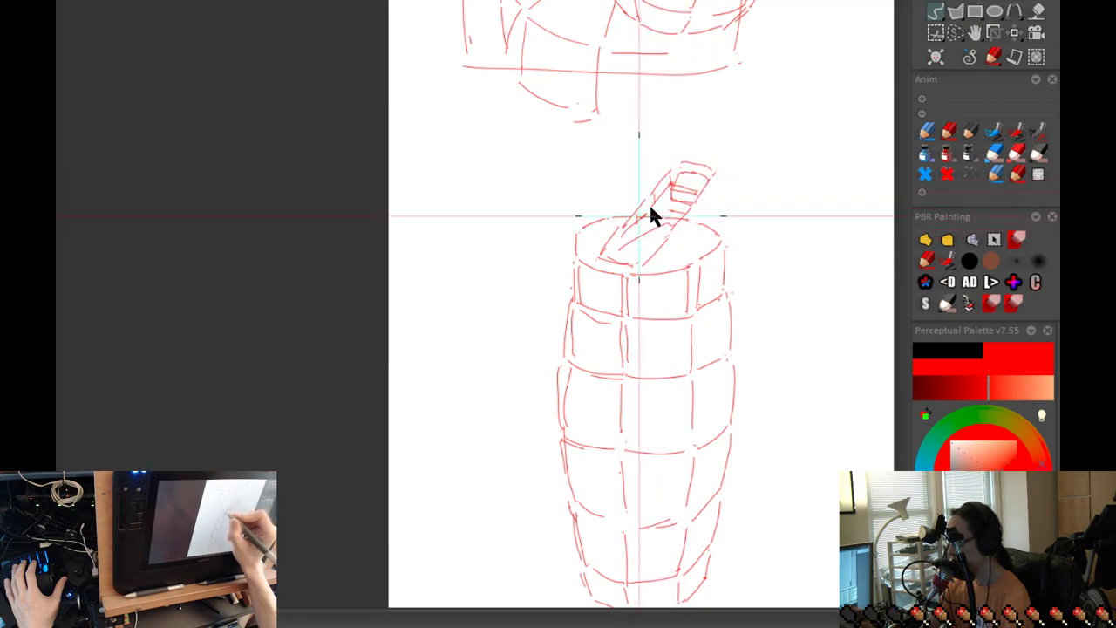
{"action": "left_click_drag", "start_coordinate": [713, 191], "coordinate": [698, 215]}
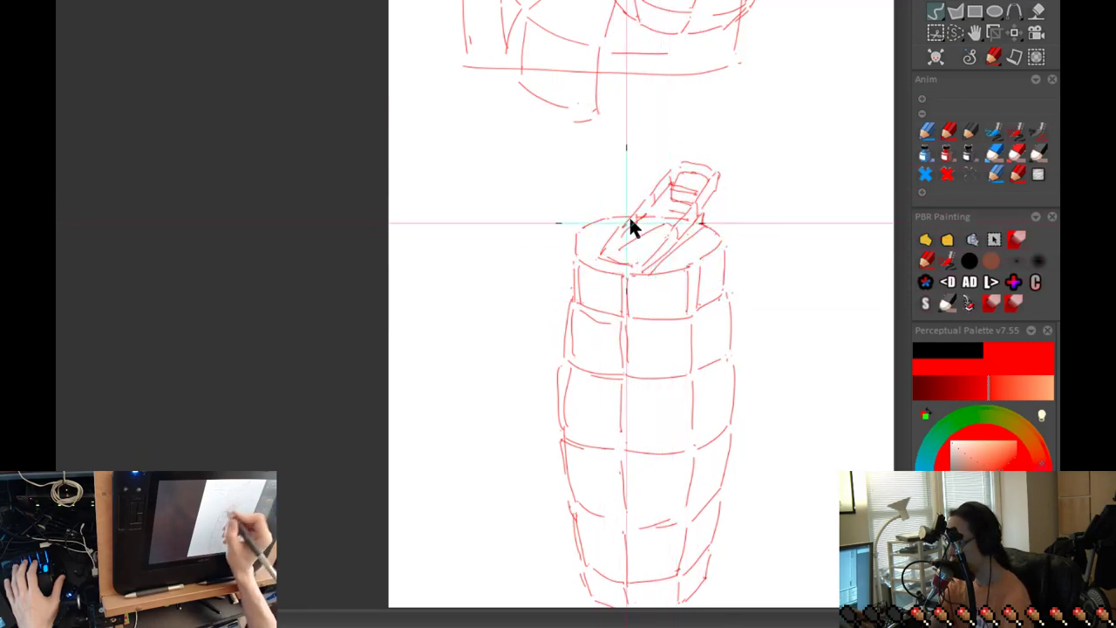
{"action": "key", "text": "ctrl+z"}
Sketch a mouthpiece with a wide top, pinched middle and flared base on the lid, in front of the slanted strip.
{"action": "mouse_move", "coordinate": [591, 203]}
{"action": "left_mouse_down"}
{"action": "mouse_move", "coordinate": [618, 187]}
{"action": "mouse_move", "coordinate": [646, 196]}
{"action": "left_mouse_up"}
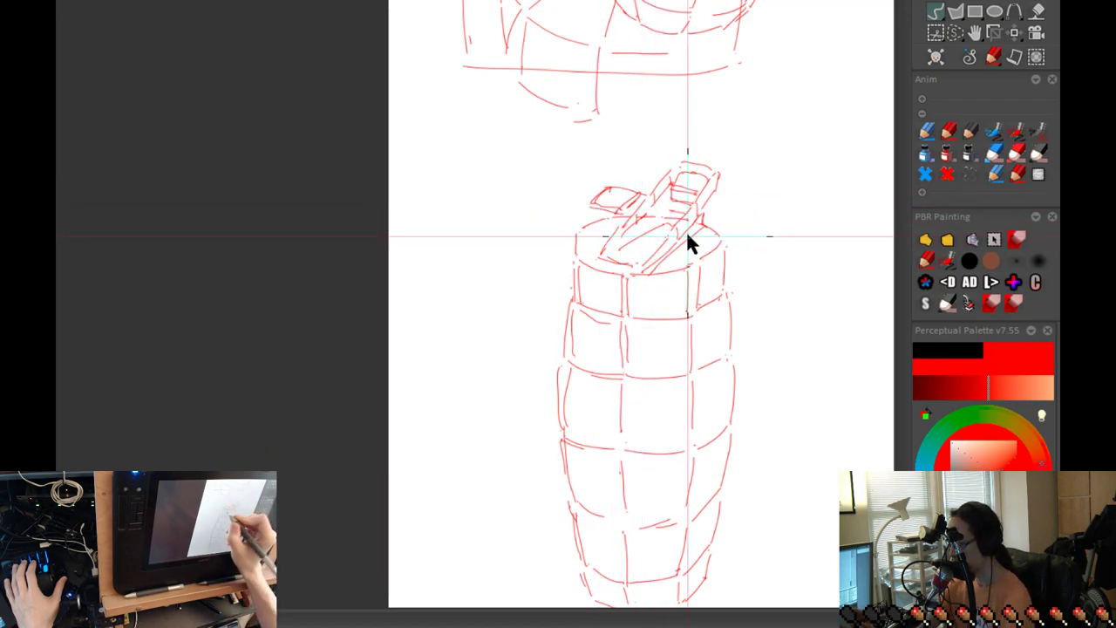
{"action": "mouse_move", "coordinate": [645, 194]}
{"action": "left_mouse_down"}
{"action": "mouse_move", "coordinate": [649, 225]}
{"action": "mouse_move", "coordinate": [630, 232]}
{"action": "left_mouse_up"}
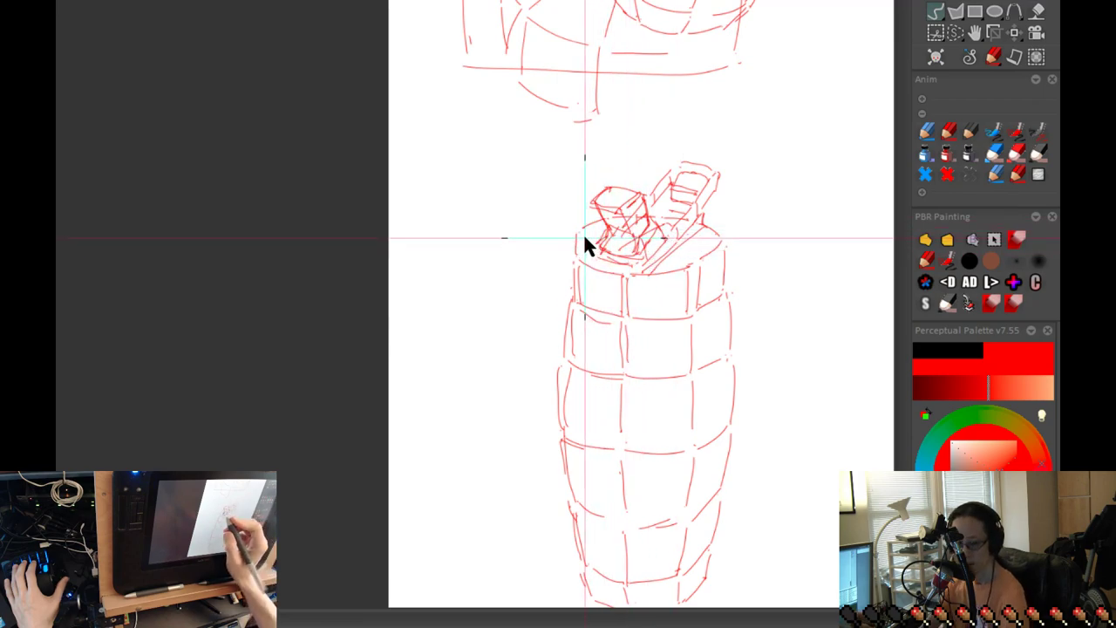
{"action": "scroll", "coordinate": [595, 236], "scroll_direction": "up", "scroll_amount": 2}
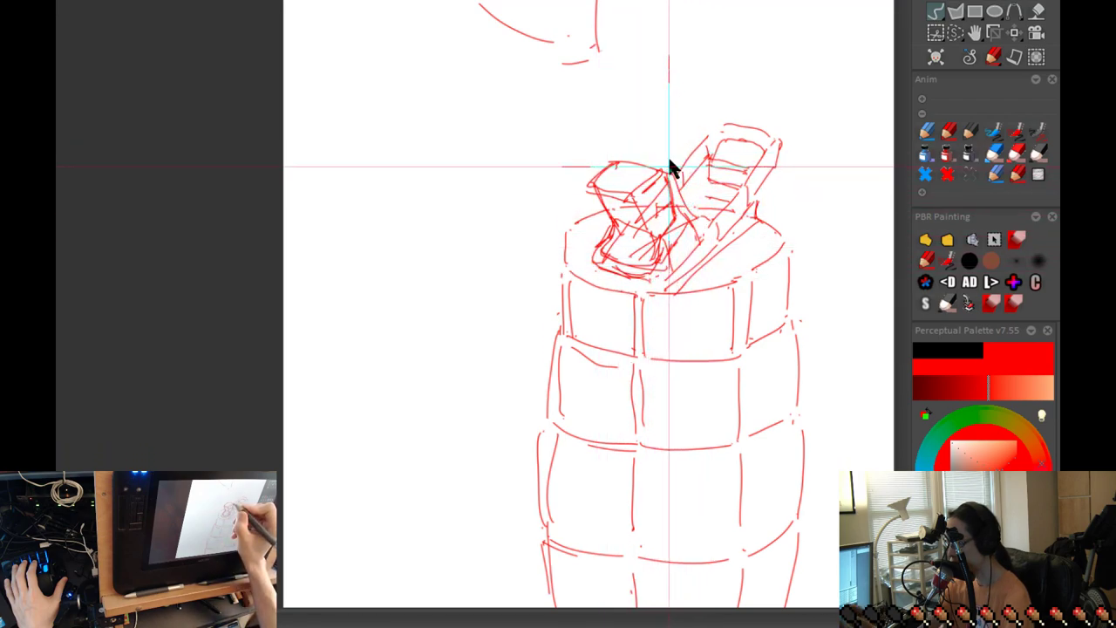
{"action": "left_click_drag", "start_coordinate": [615, 155], "coordinate": [606, 176]}
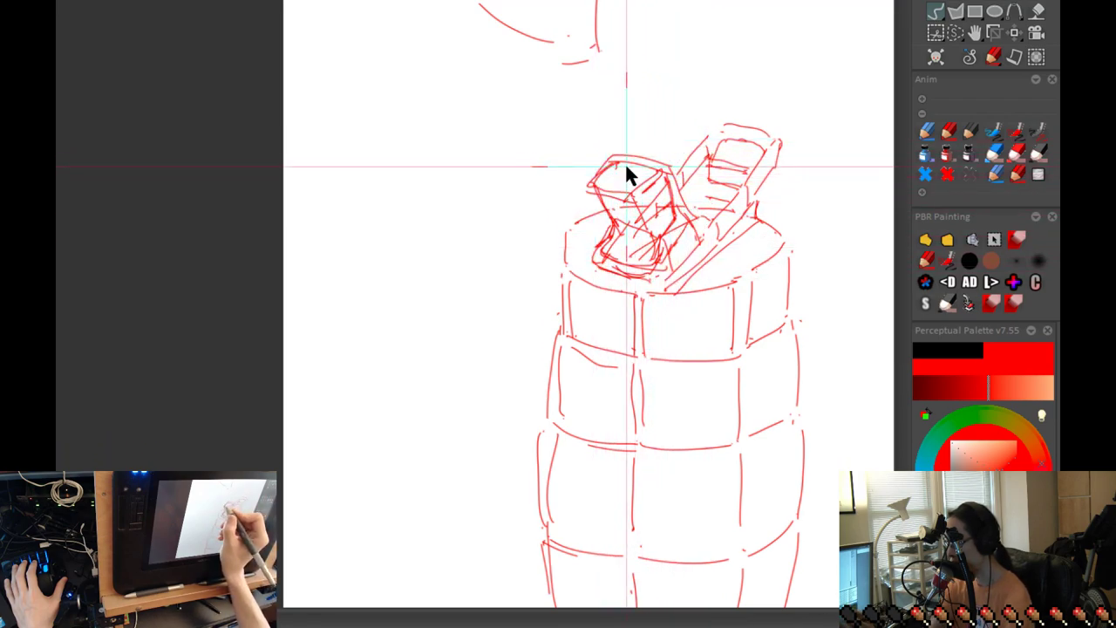
{"action": "scroll", "coordinate": [660, 301], "scroll_direction": "down", "scroll_amount": 2}
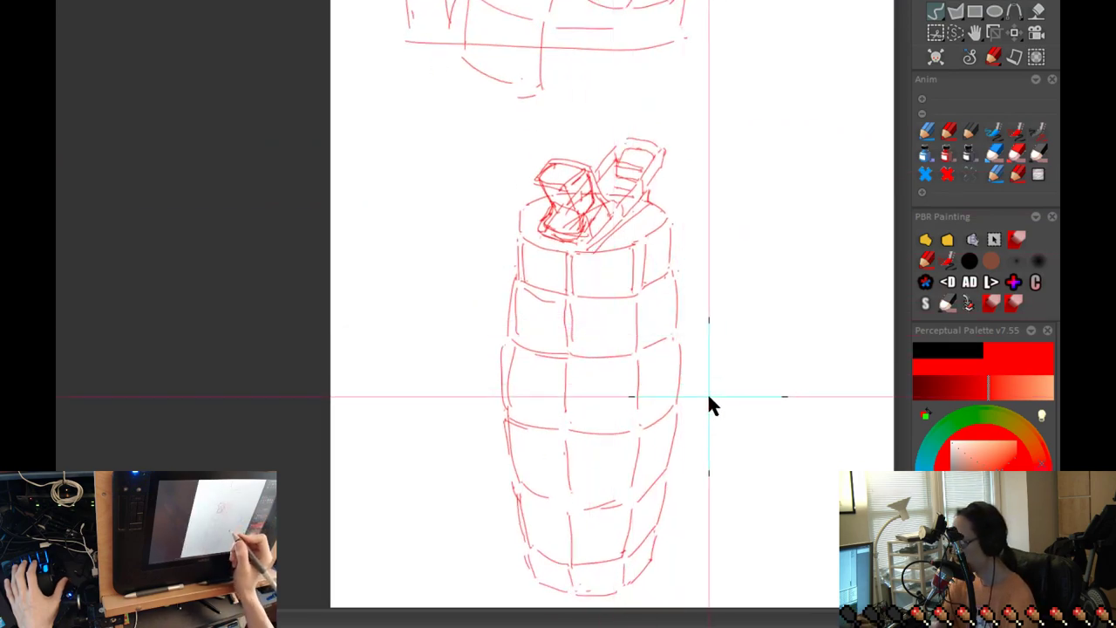
Wrap a curved band line around the lid's side and add a boxed brand label starting with "CAMEL" on its right face.
{"action": "scroll", "coordinate": [652, 318], "scroll_direction": "down", "scroll_amount": 1}
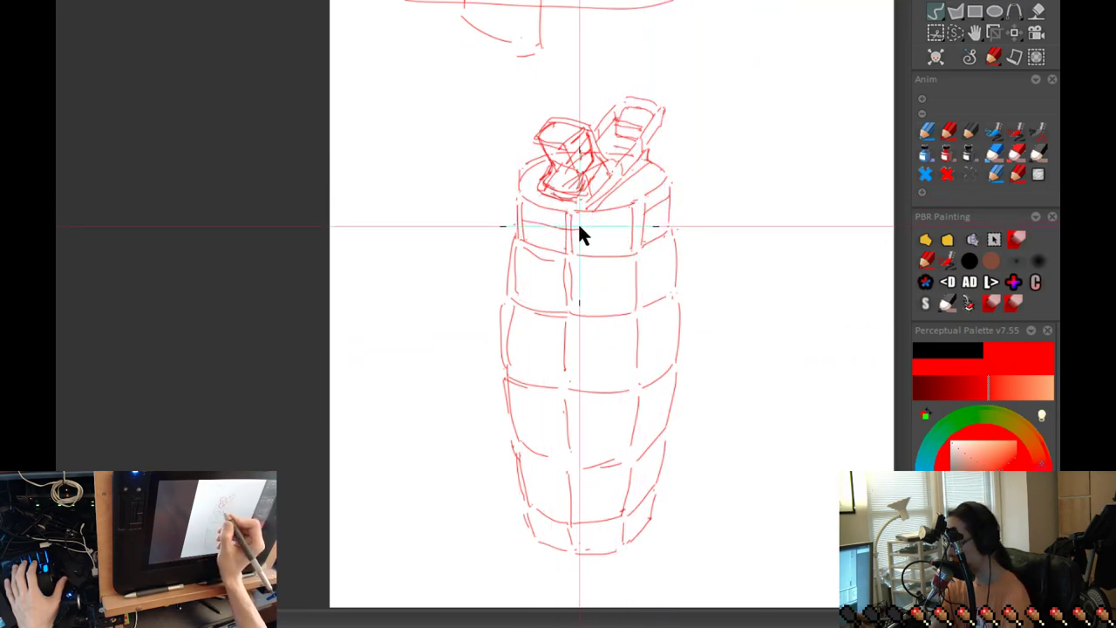
{"action": "left_click_drag", "start_coordinate": [642, 213], "coordinate": [669, 195]}
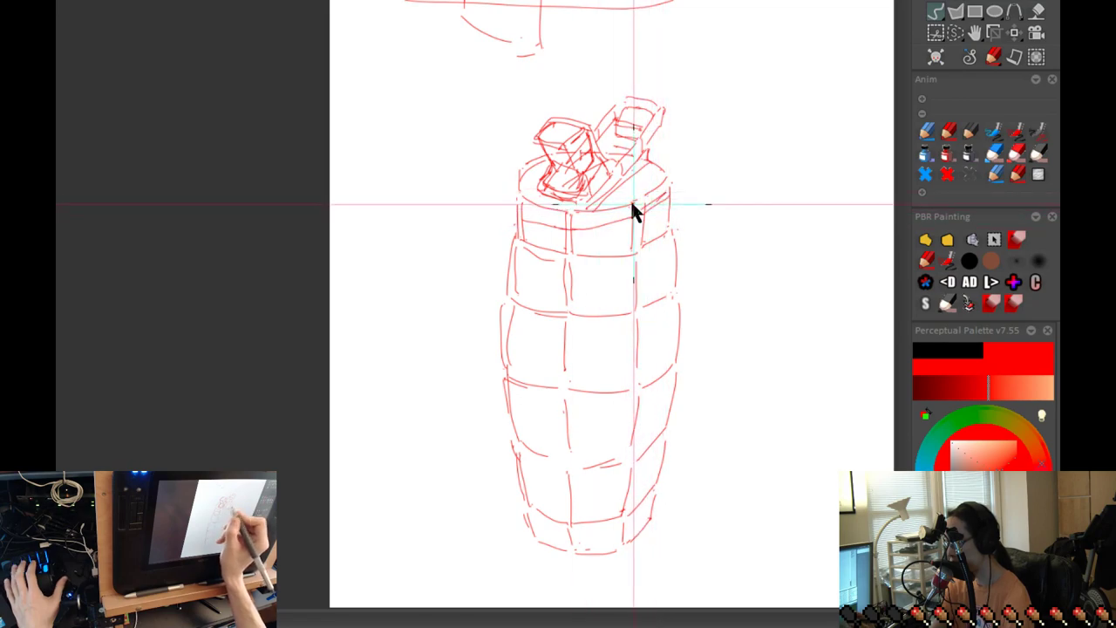
{"action": "left_click_drag", "start_coordinate": [621, 377], "coordinate": [596, 366]}
{"action": "scroll", "coordinate": [631, 286], "scroll_direction": "up", "scroll_amount": 2}
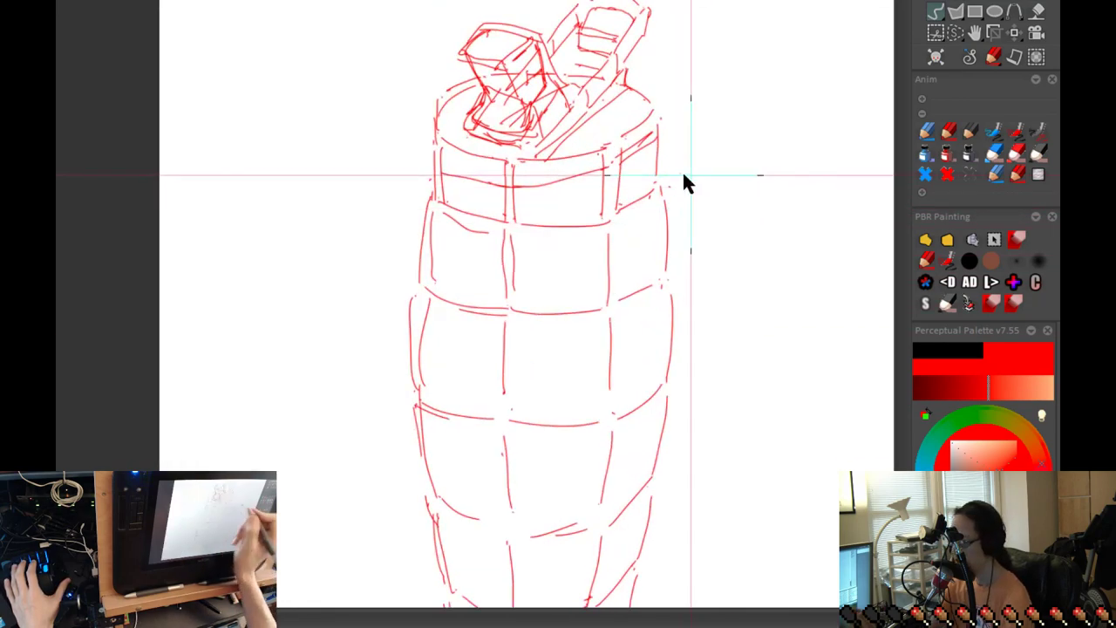
{"action": "mouse_move", "coordinate": [617, 176]}
{"action": "left_mouse_down"}
{"action": "mouse_move", "coordinate": [616, 199]}
{"action": "mouse_move", "coordinate": [659, 173]}
{"action": "mouse_move", "coordinate": [626, 176]}
{"action": "mouse_move", "coordinate": [628, 187]}
{"action": "mouse_move", "coordinate": [656, 179]}
{"action": "left_mouse_up"}
{"action": "scroll", "coordinate": [625, 350], "scroll_direction": "down", "scroll_amount": 2}
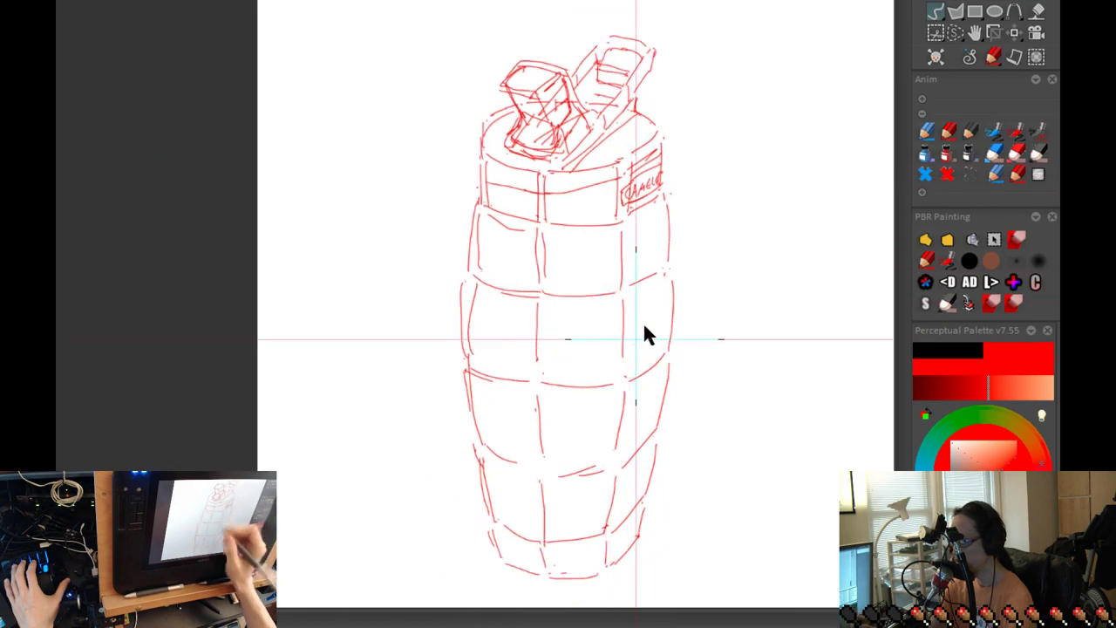
Draw an ellipse across the bottle's third row and the upper length of a straw reaching down to it.
{"action": "left_click_drag", "start_coordinate": [672, 502], "coordinate": [703, 419]}
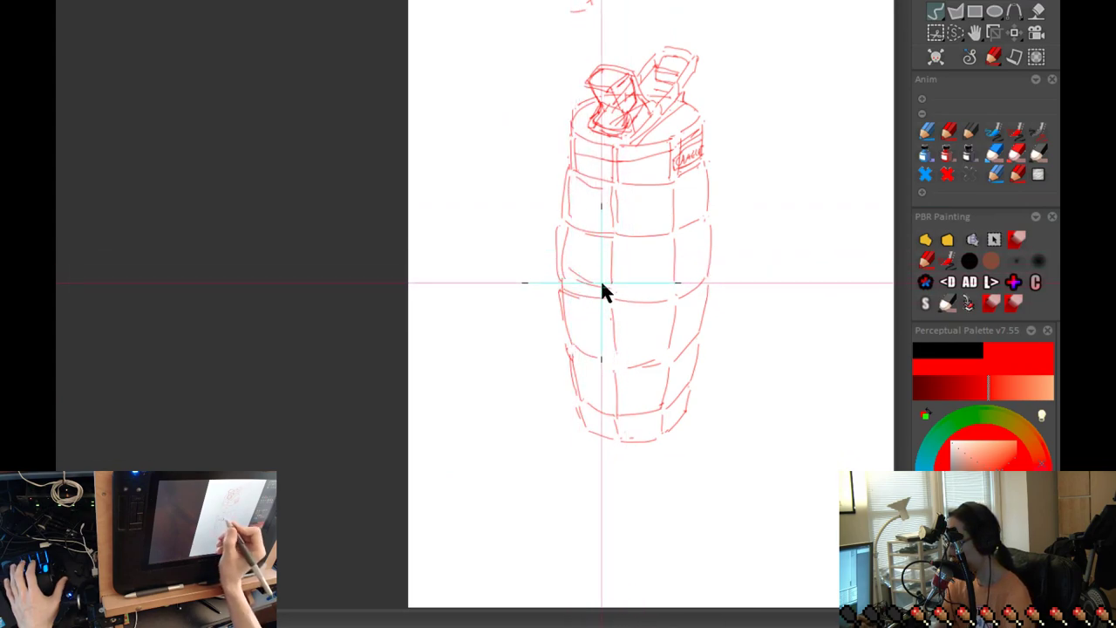
{"action": "mouse_move", "coordinate": [700, 255]}
{"action": "left_mouse_down"}
{"action": "mouse_move", "coordinate": [695, 238]}
{"action": "mouse_move", "coordinate": [618, 233]}
{"action": "mouse_move", "coordinate": [579, 251]}
{"action": "mouse_move", "coordinate": [578, 263]}
{"action": "left_mouse_up"}
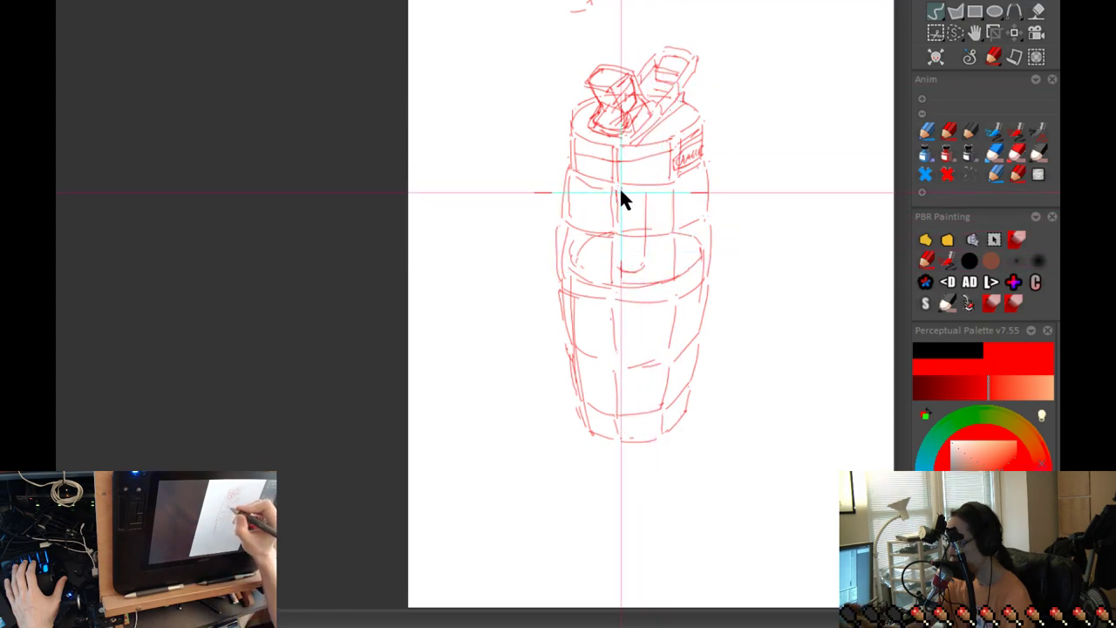
{"action": "left_click_drag", "start_coordinate": [643, 261], "coordinate": [642, 268]}
{"action": "left_click_drag", "start_coordinate": [618, 189], "coordinate": [618, 265]}
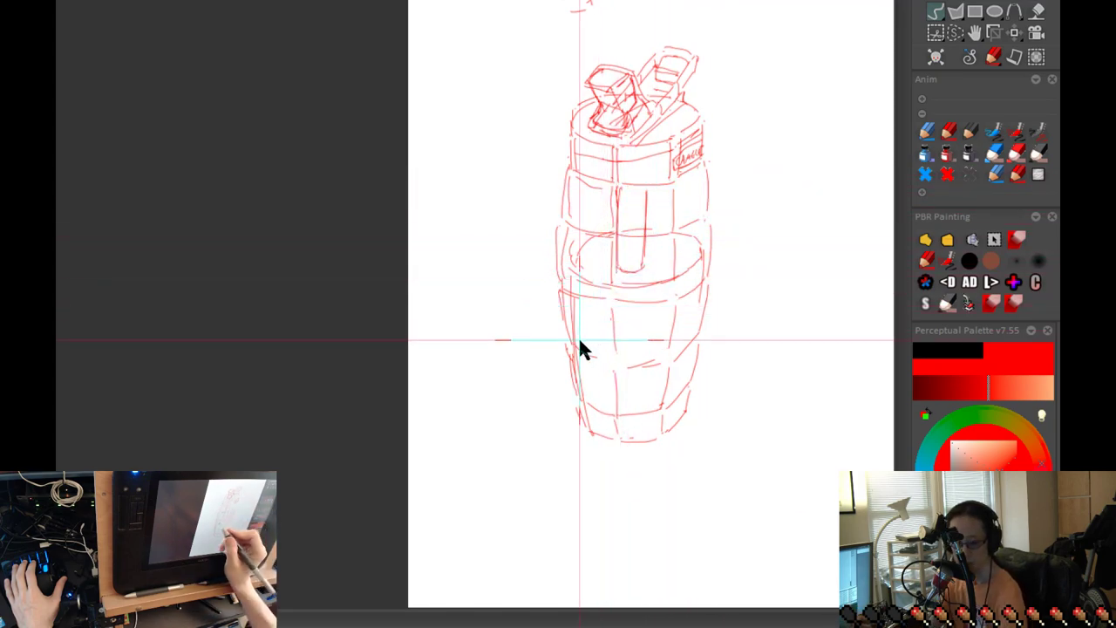
Extend the straw from the ellipse down to the bottle's bottom, ending it with a small round opening.
{"action": "left_click_drag", "start_coordinate": [621, 405], "coordinate": [637, 401]}
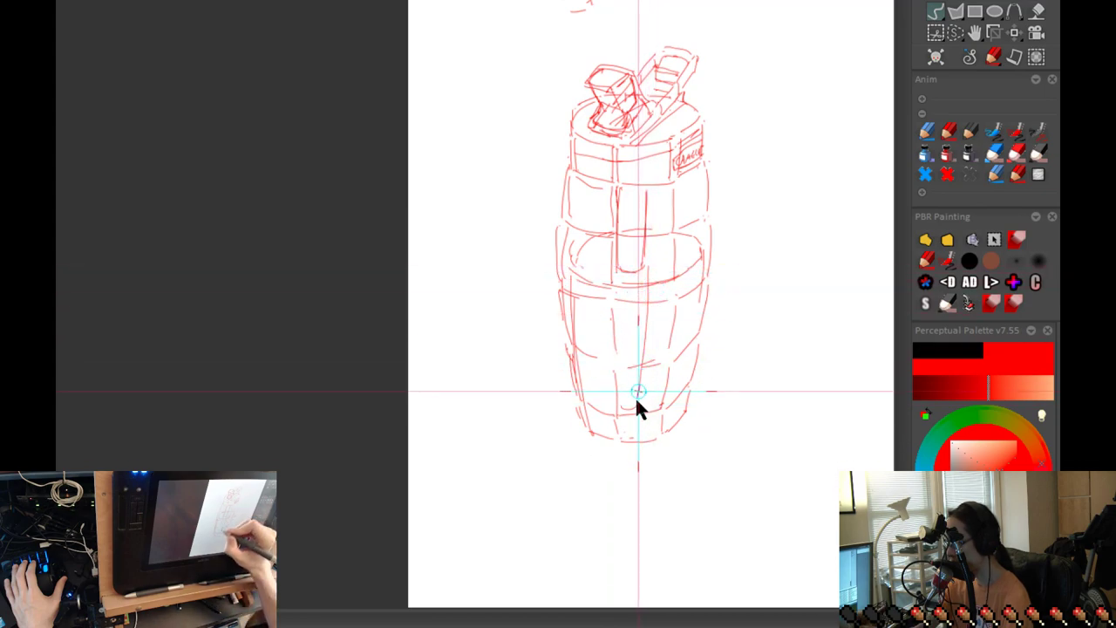
{"action": "left_click_drag", "start_coordinate": [647, 275], "coordinate": [638, 404]}
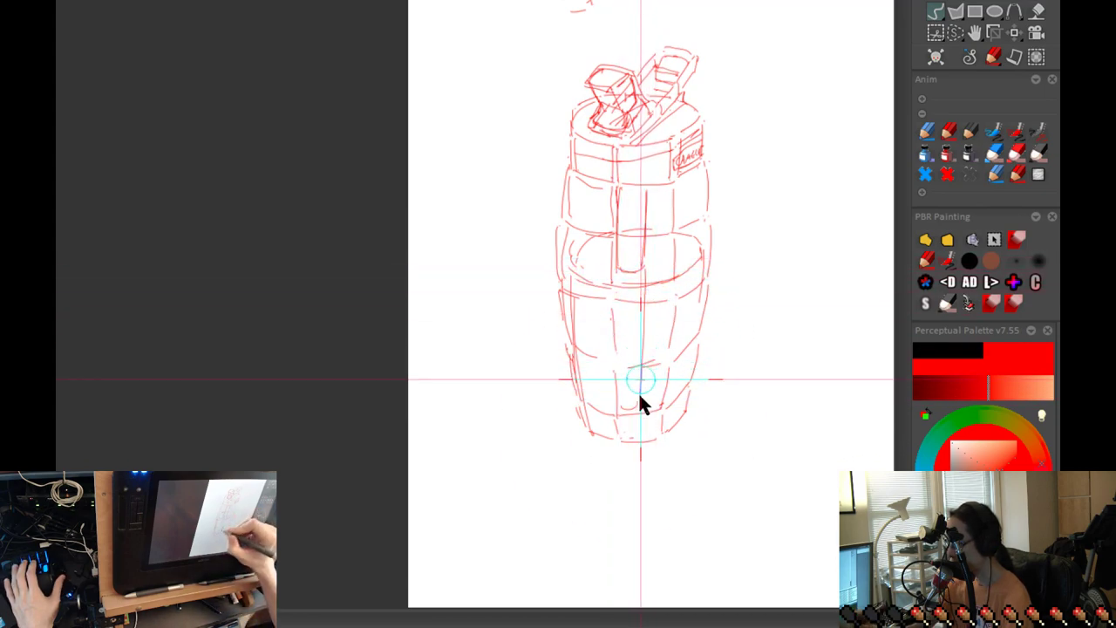
{"action": "left_click_drag", "start_coordinate": [618, 282], "coordinate": [626, 403]}
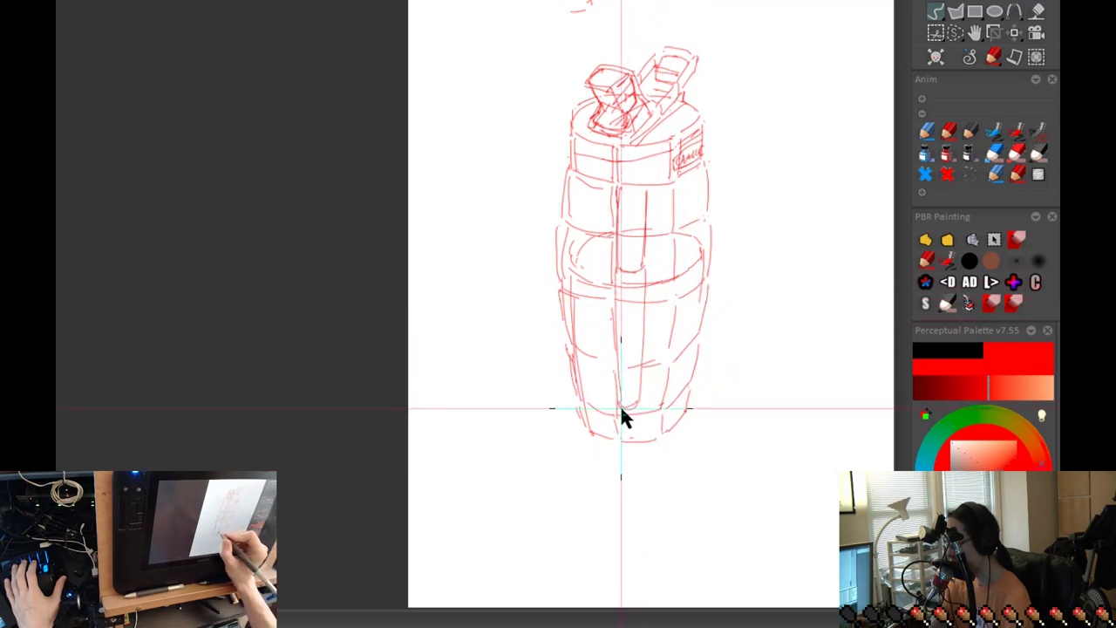
{"action": "left_click_drag", "start_coordinate": [633, 392], "coordinate": [624, 395]}
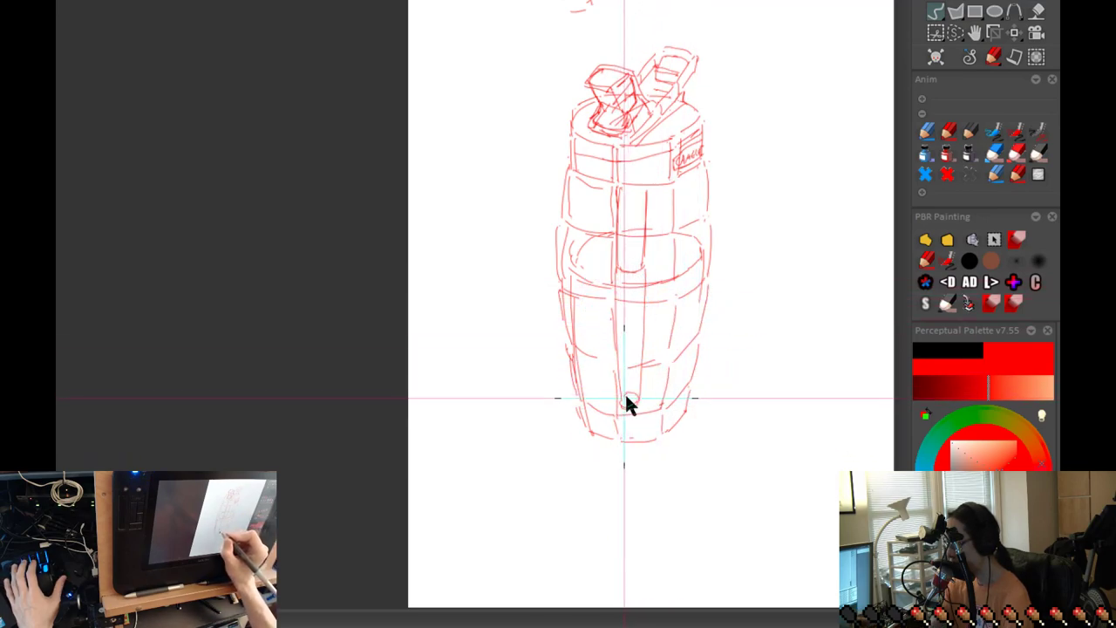
{"action": "scroll", "coordinate": [630, 396], "scroll_direction": "up", "scroll_amount": 1}
Draw an ellipse for the inner floor at the bottle's base and reinforce the rim of the middle ellipse.
{"action": "left_click_drag", "start_coordinate": [681, 431], "coordinate": [696, 421]}
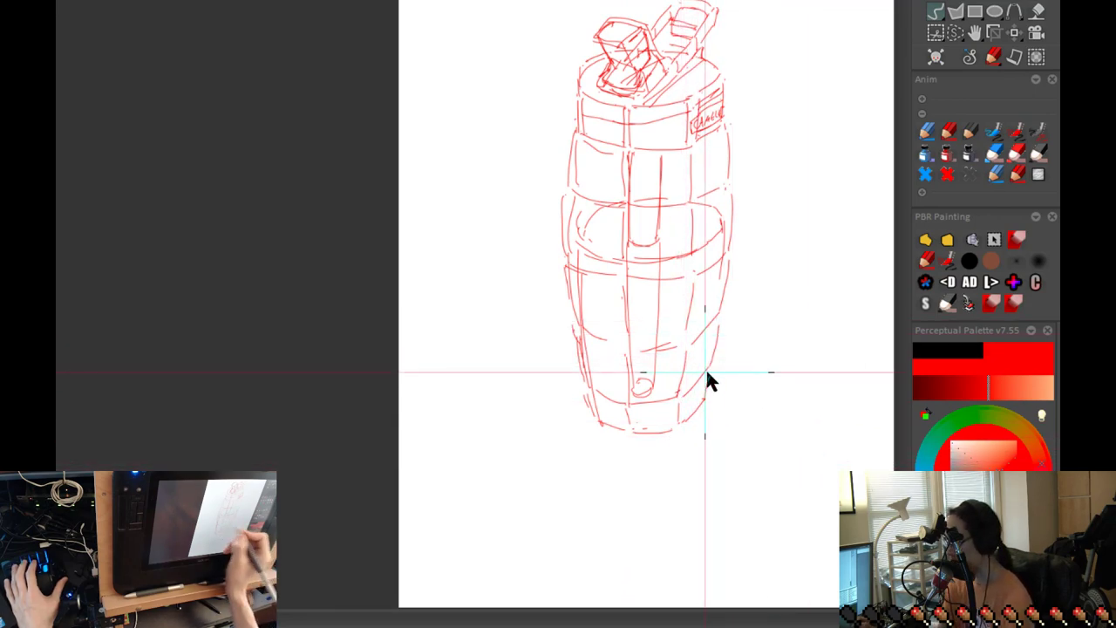
{"action": "mouse_move", "coordinate": [684, 367]}
{"action": "left_mouse_down"}
{"action": "mouse_move", "coordinate": [657, 355]}
{"action": "mouse_move", "coordinate": [639, 375]}
{"action": "mouse_move", "coordinate": [638, 361]}
{"action": "mouse_move", "coordinate": [663, 361]}
{"action": "mouse_move", "coordinate": [629, 357]}
{"action": "mouse_move", "coordinate": [609, 365]}
{"action": "mouse_move", "coordinate": [597, 397]}
{"action": "left_mouse_up"}
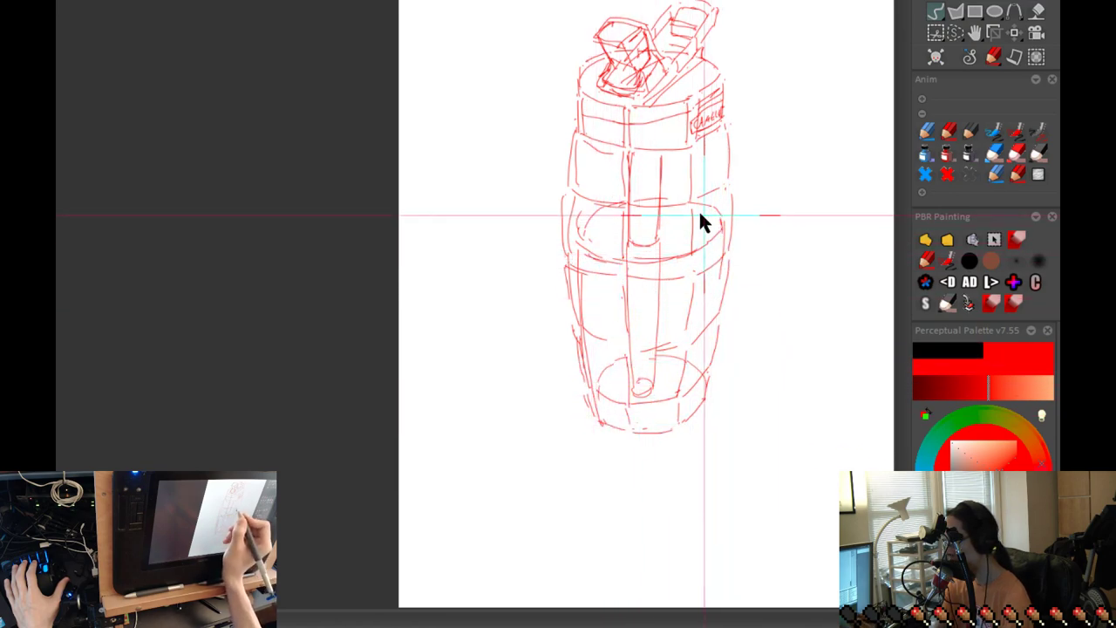
{"action": "mouse_move", "coordinate": [717, 240]}
{"action": "left_mouse_down"}
{"action": "mouse_move", "coordinate": [675, 265]}
{"action": "mouse_move", "coordinate": [637, 264]}
{"action": "left_mouse_up"}
{"action": "left_click_drag", "start_coordinate": [627, 200], "coordinate": [579, 248]}
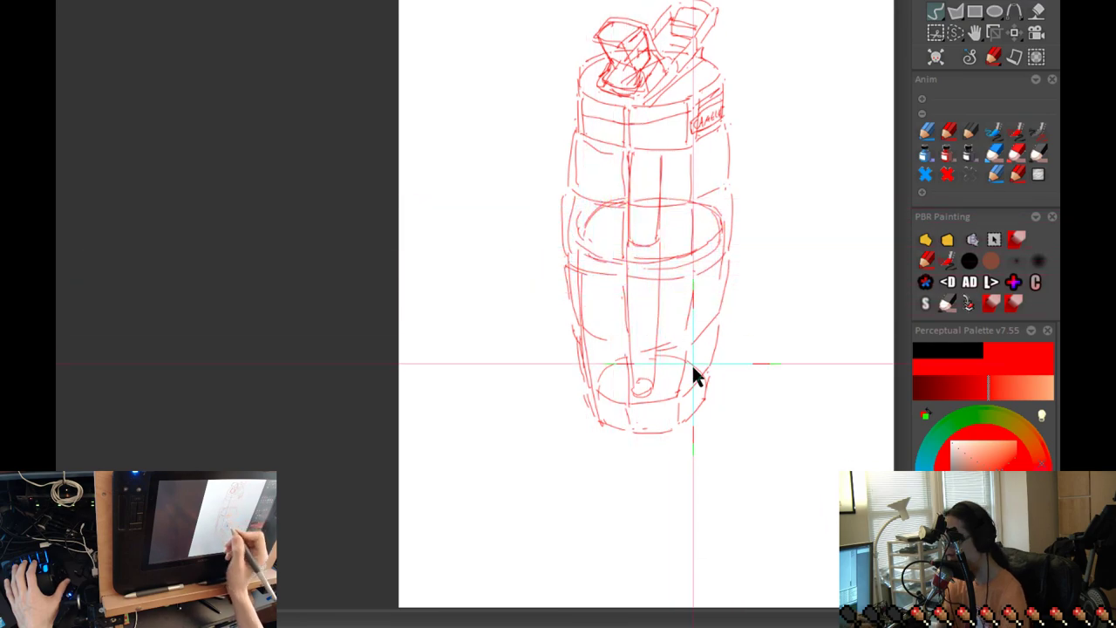
Trace the lid's lower edge as a curve wrapping from both sides to the front.
{"action": "scroll", "coordinate": [676, 384], "scroll_direction": "down", "scroll_amount": 1}
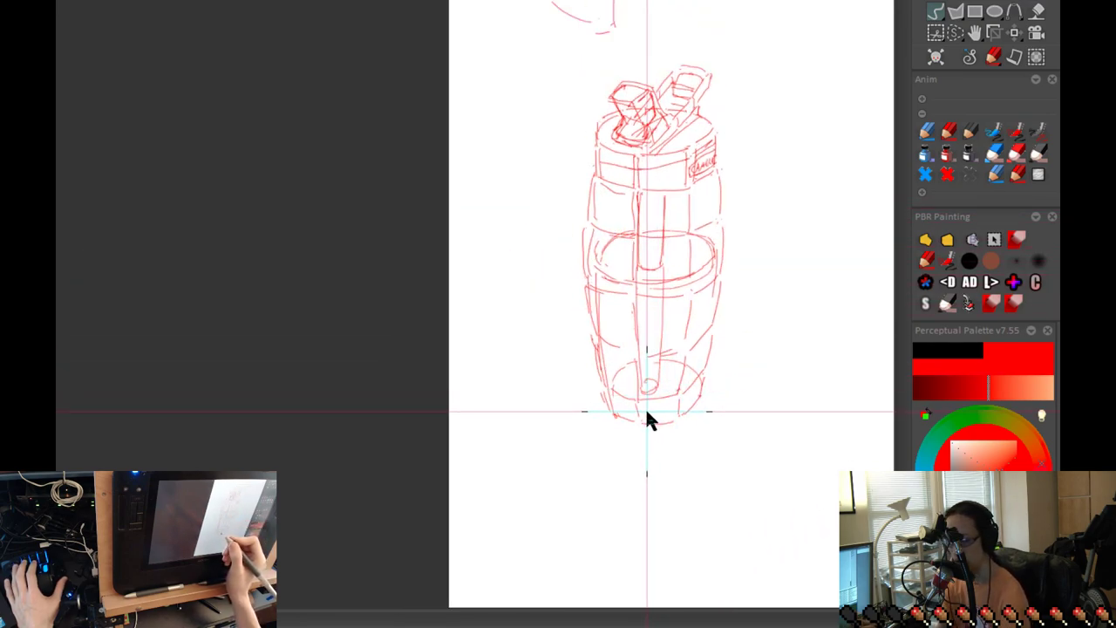
{"action": "scroll", "coordinate": [733, 301], "scroll_direction": "up", "scroll_amount": 2}
{"action": "left_click_drag", "start_coordinate": [583, 260], "coordinate": [648, 281]}
{"action": "left_click_drag", "start_coordinate": [761, 246], "coordinate": [653, 280]}
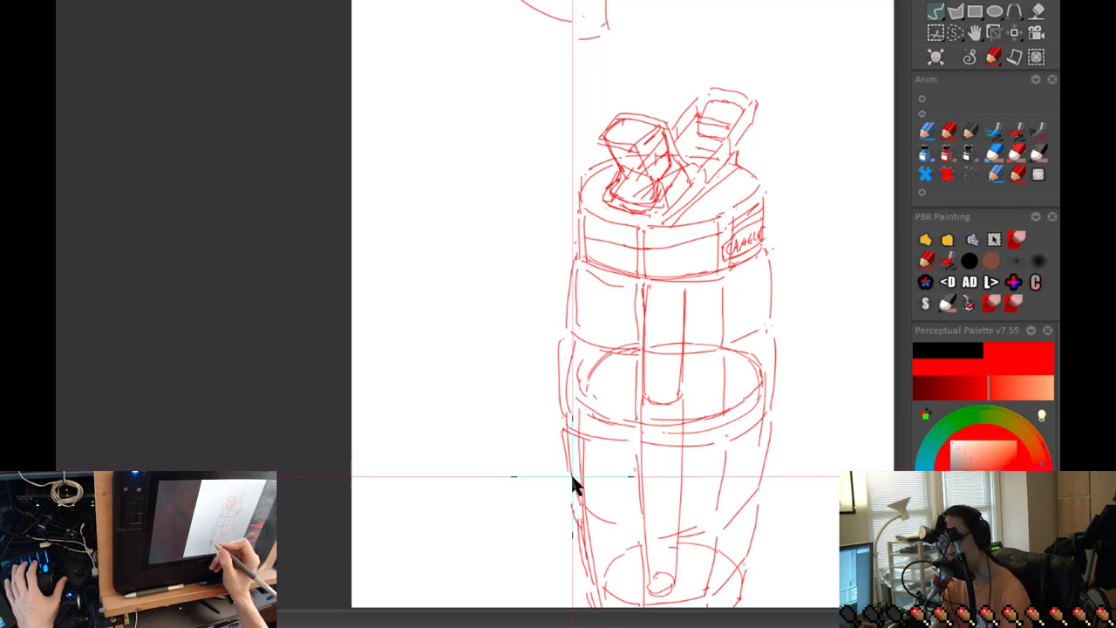
Redraw the bottle's outer contour with smooth continuous curves along both sides and around the base.
{"action": "left_click_drag", "start_coordinate": [578, 471], "coordinate": [594, 333]}
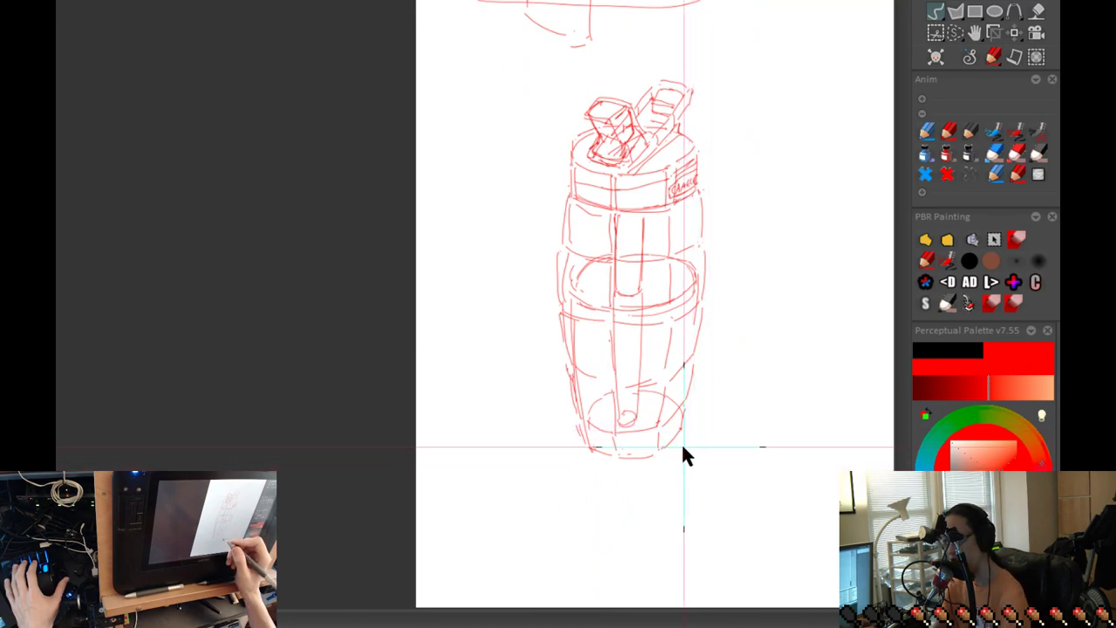
{"action": "scroll", "coordinate": [670, 452], "scroll_direction": "up", "scroll_amount": 2}
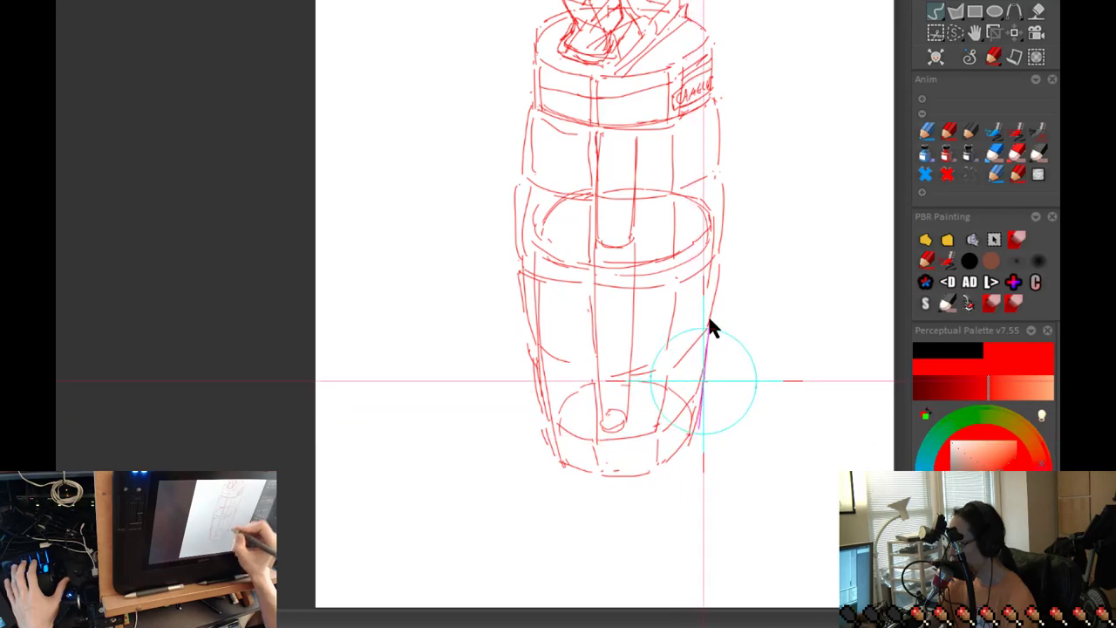
{"action": "mouse_move", "coordinate": [715, 100]}
{"action": "left_mouse_down"}
{"action": "mouse_move", "coordinate": [723, 225]}
{"action": "mouse_move", "coordinate": [693, 442]}
{"action": "left_mouse_up"}
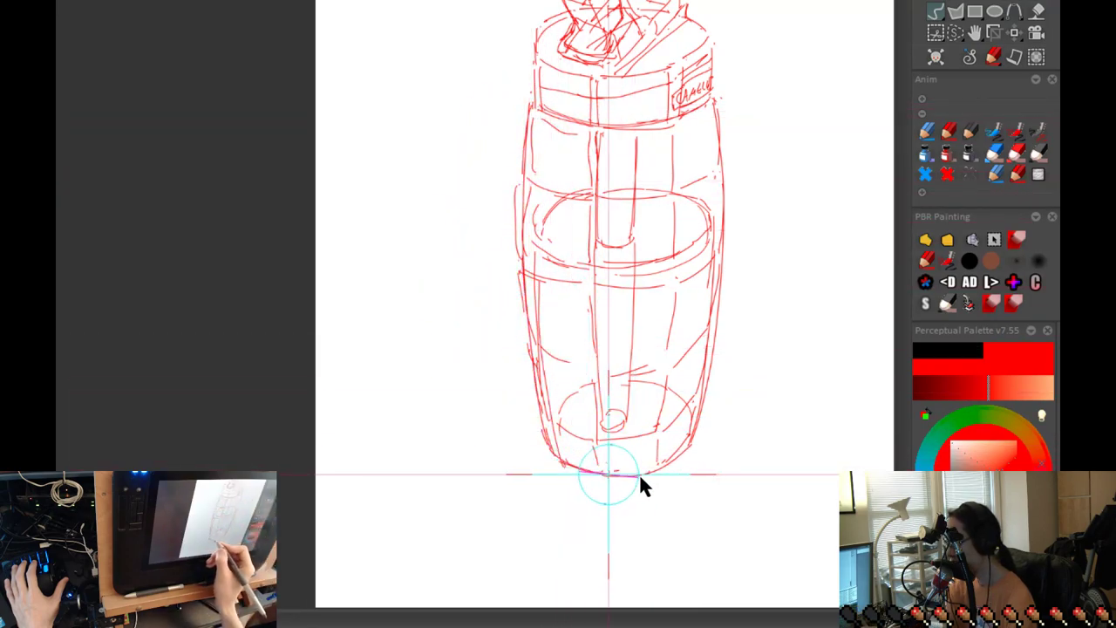
{"action": "scroll", "coordinate": [742, 402], "scroll_direction": "down", "scroll_amount": 1}
Draw a small curved four-sided patch in the empty space right of the lid and divide it into four faces.
{"action": "left_click_drag", "start_coordinate": [743, 402], "coordinate": [698, 467]}
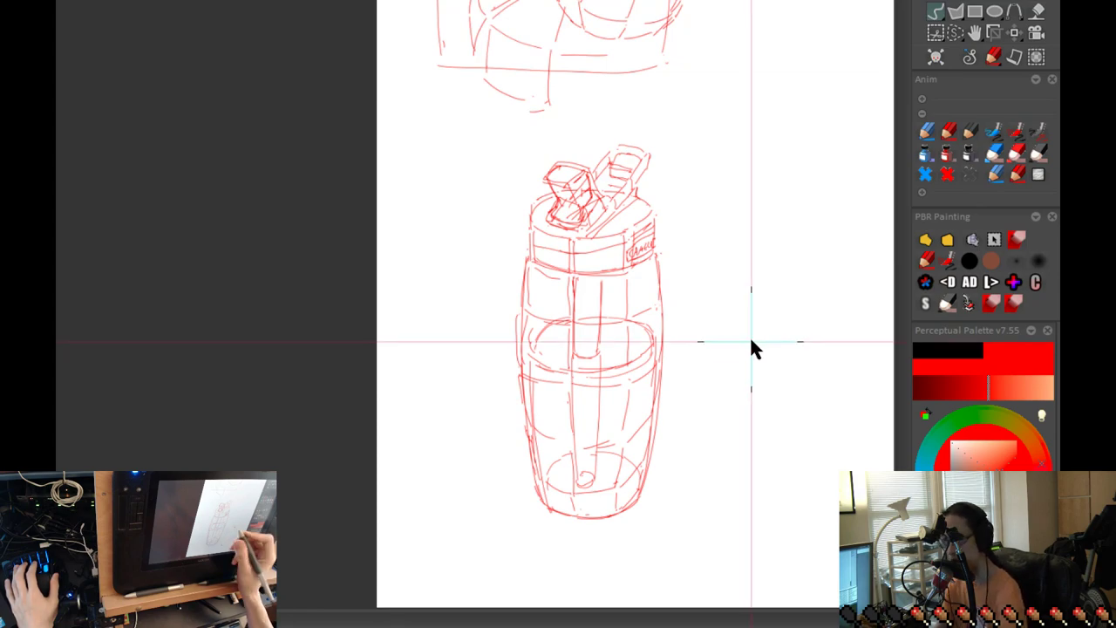
{"action": "scroll", "coordinate": [752, 340], "scroll_direction": "up", "scroll_amount": 2}
{"action": "left_click_drag", "start_coordinate": [781, 337], "coordinate": [708, 316]}
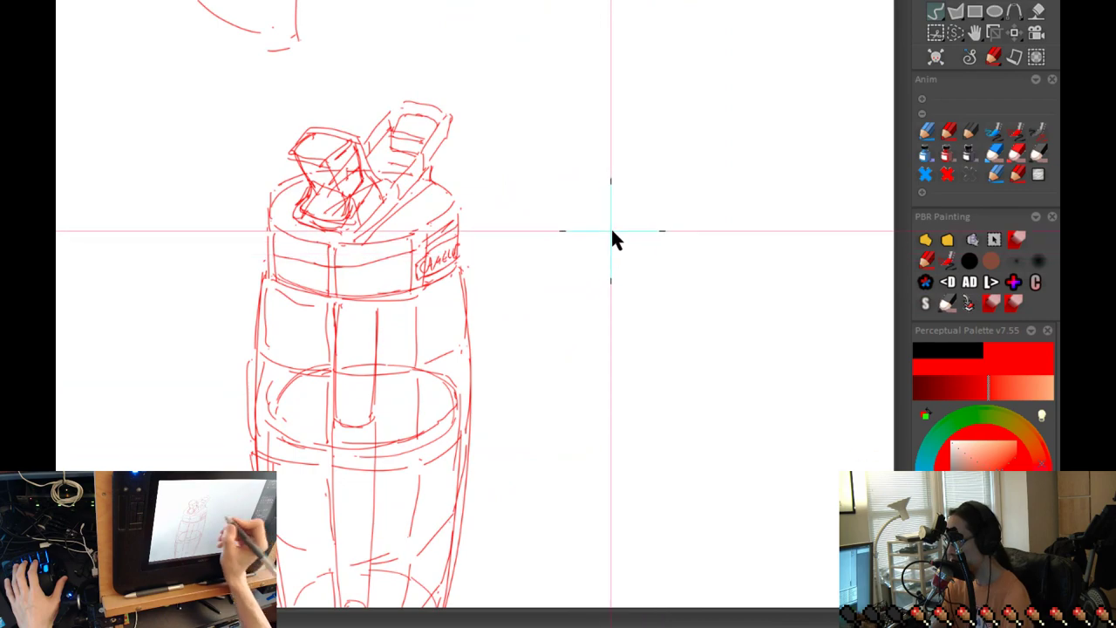
{"action": "mouse_move", "coordinate": [627, 209]}
{"action": "left_mouse_down"}
{"action": "mouse_move", "coordinate": [578, 245]}
{"action": "mouse_move", "coordinate": [627, 262]}
{"action": "left_mouse_up"}
{"action": "left_click_drag", "start_coordinate": [677, 226], "coordinate": [628, 267]}
{"action": "mouse_move", "coordinate": [637, 211]}
{"action": "left_mouse_down"}
{"action": "mouse_move", "coordinate": [680, 224]}
{"action": "mouse_move", "coordinate": [600, 255]}
{"action": "mouse_move", "coordinate": [656, 234]}
{"action": "left_mouse_up"}
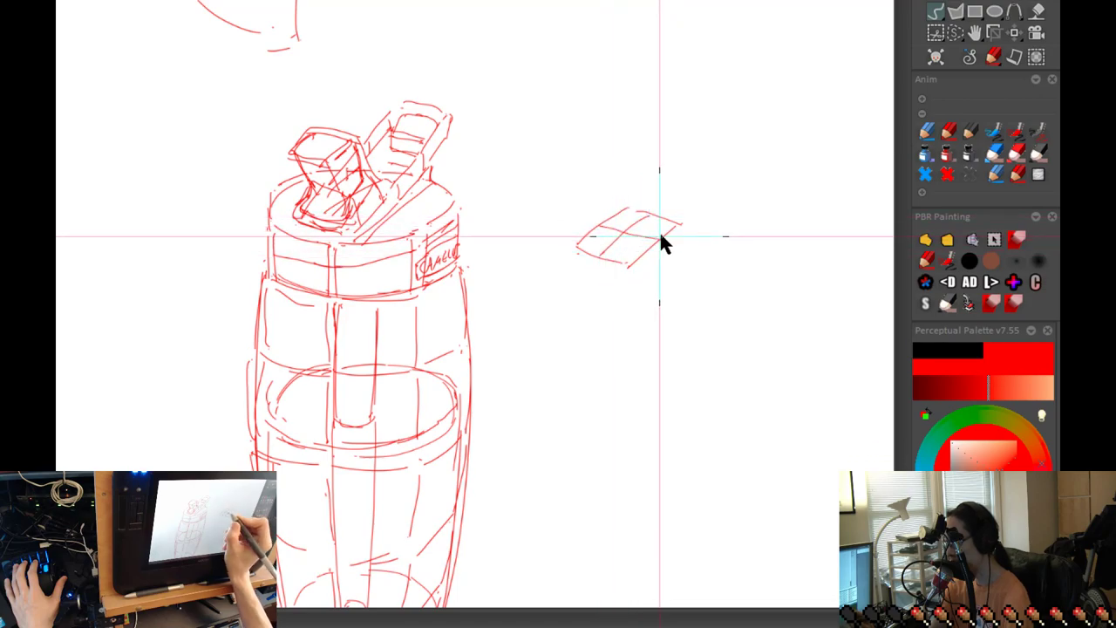
Subdivide the patch's face nearest its front corner into four smaller faces with two crossing lines.
{"action": "scroll", "coordinate": [651, 226], "scroll_direction": "up", "scroll_amount": 4}
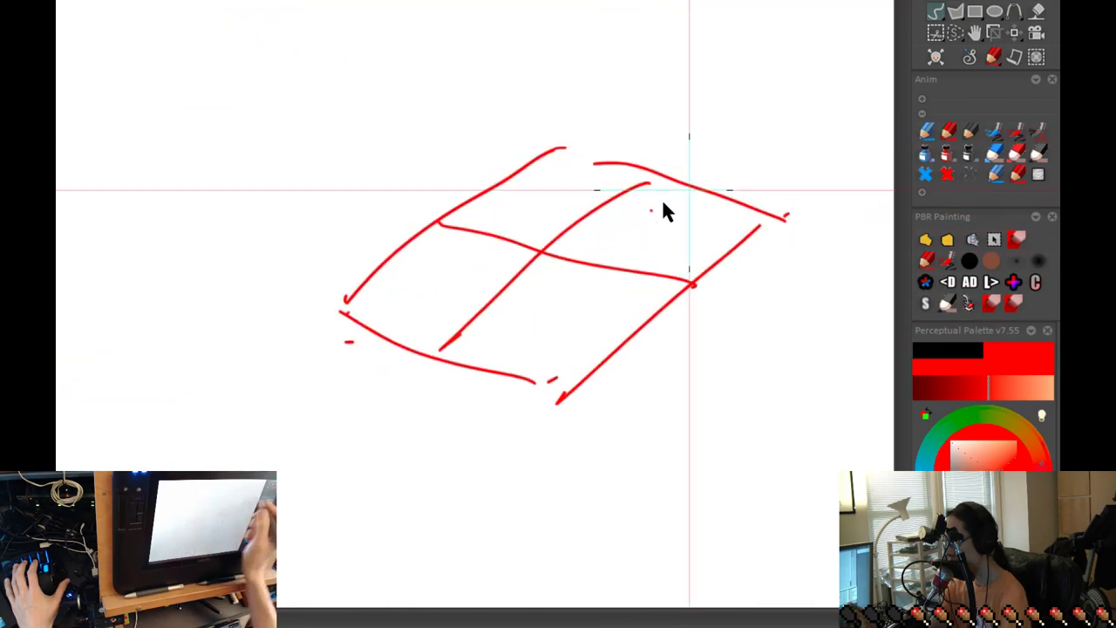
{"action": "left_click_drag", "start_coordinate": [715, 204], "coordinate": [491, 376]}
{"action": "left_click_drag", "start_coordinate": [615, 269], "coordinate": [509, 364]}
{"action": "left_click_drag", "start_coordinate": [494, 304], "coordinate": [610, 333]}
{"action": "scroll", "coordinate": [628, 388], "scroll_direction": "down", "scroll_amount": 2}
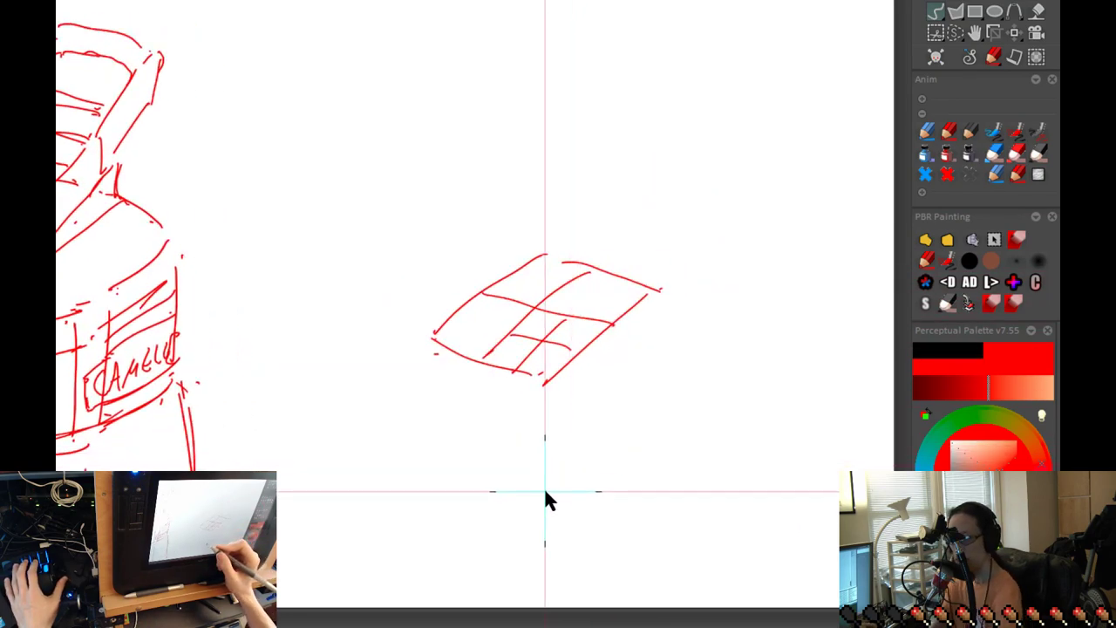
Examine the bottle sketch, its lid details and the subdivided patch within the whole page.
{"action": "scroll", "coordinate": [557, 484], "scroll_direction": "down", "scroll_amount": 3}
{"action": "left_click_drag", "start_coordinate": [557, 483], "coordinate": [658, 383]}
{"action": "scroll", "coordinate": [658, 383], "scroll_direction": "down", "scroll_amount": 1}
{"action": "scroll", "coordinate": [658, 384], "scroll_direction": "down", "scroll_amount": 1}
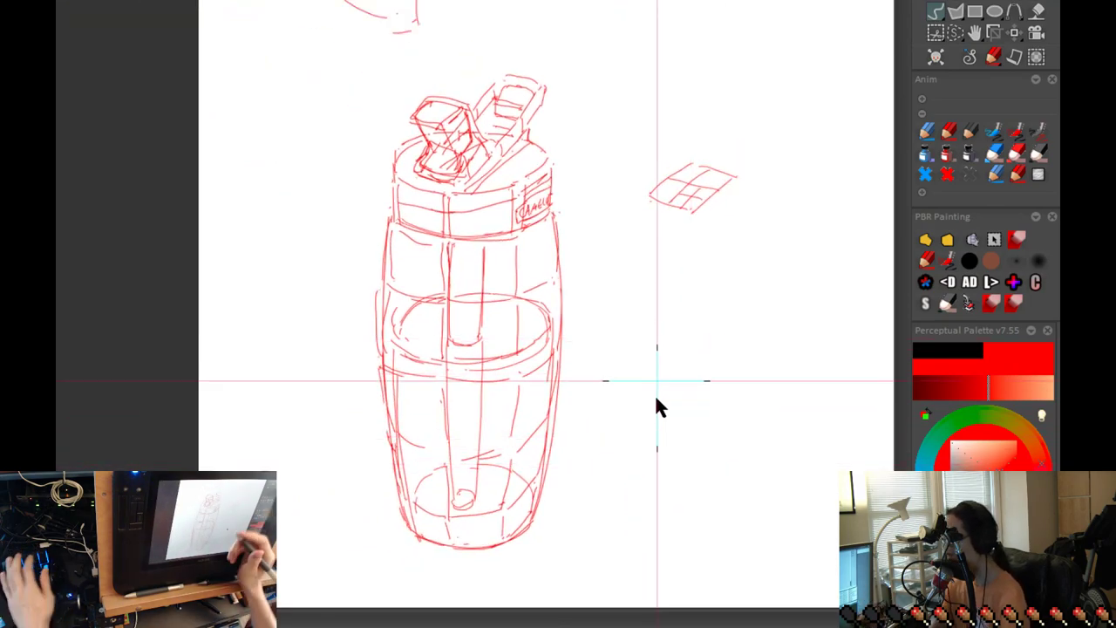
{"action": "scroll", "coordinate": [700, 383], "scroll_direction": "down", "scroll_amount": 2}
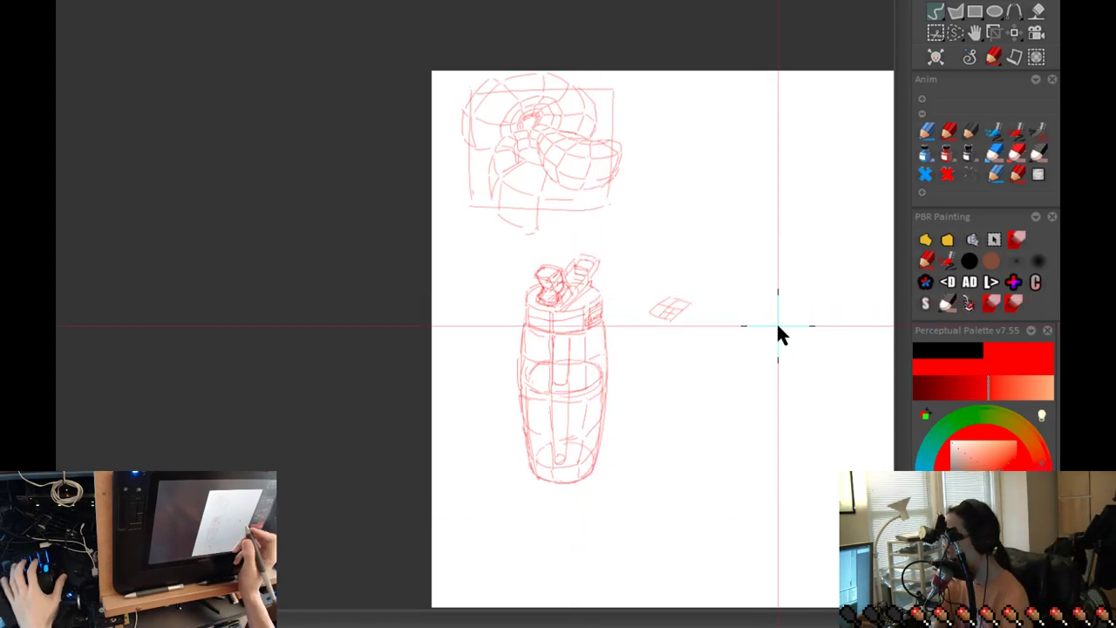
{"action": "scroll", "coordinate": [825, 231], "scroll_direction": "up", "scroll_amount": 3}
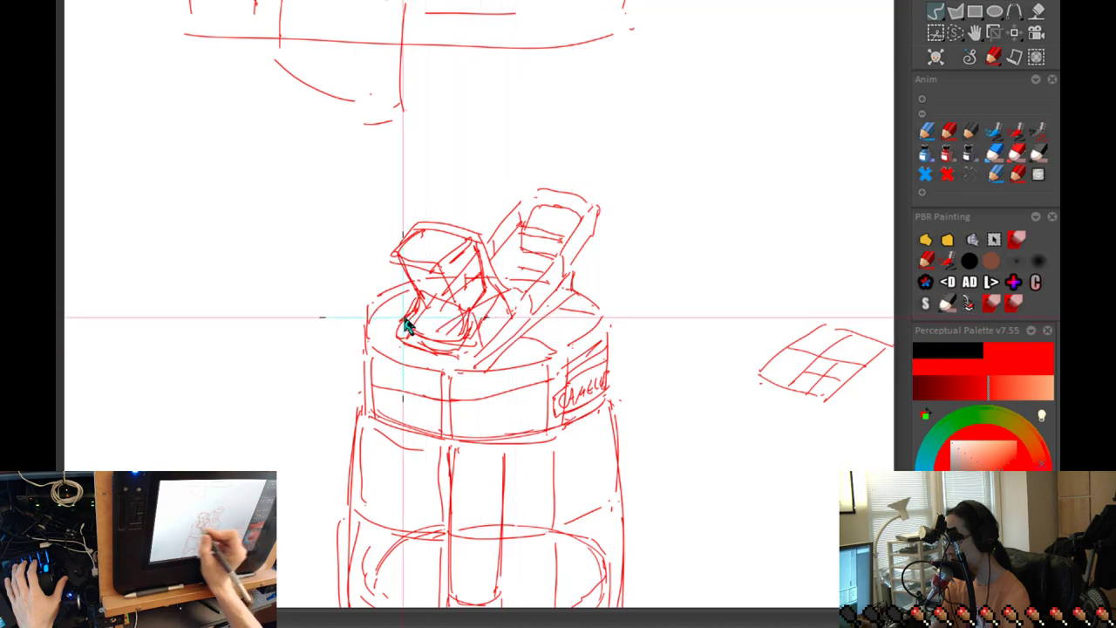
{"action": "scroll", "coordinate": [629, 383], "scroll_direction": "down", "scroll_amount": 3}
{"action": "left_click_drag", "start_coordinate": [630, 412], "coordinate": [626, 291]}
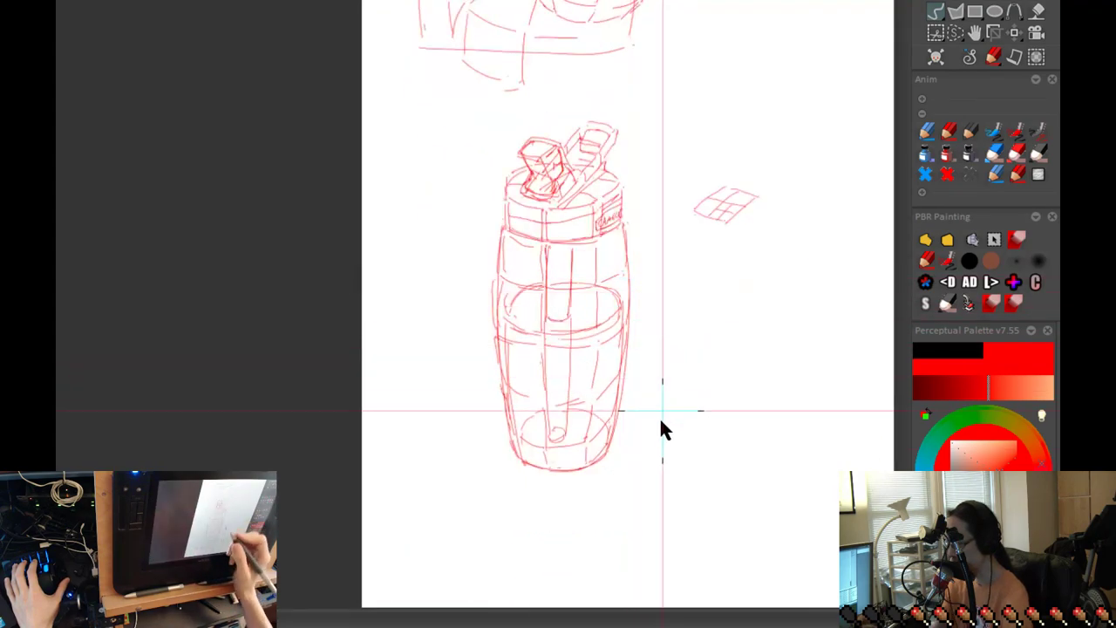